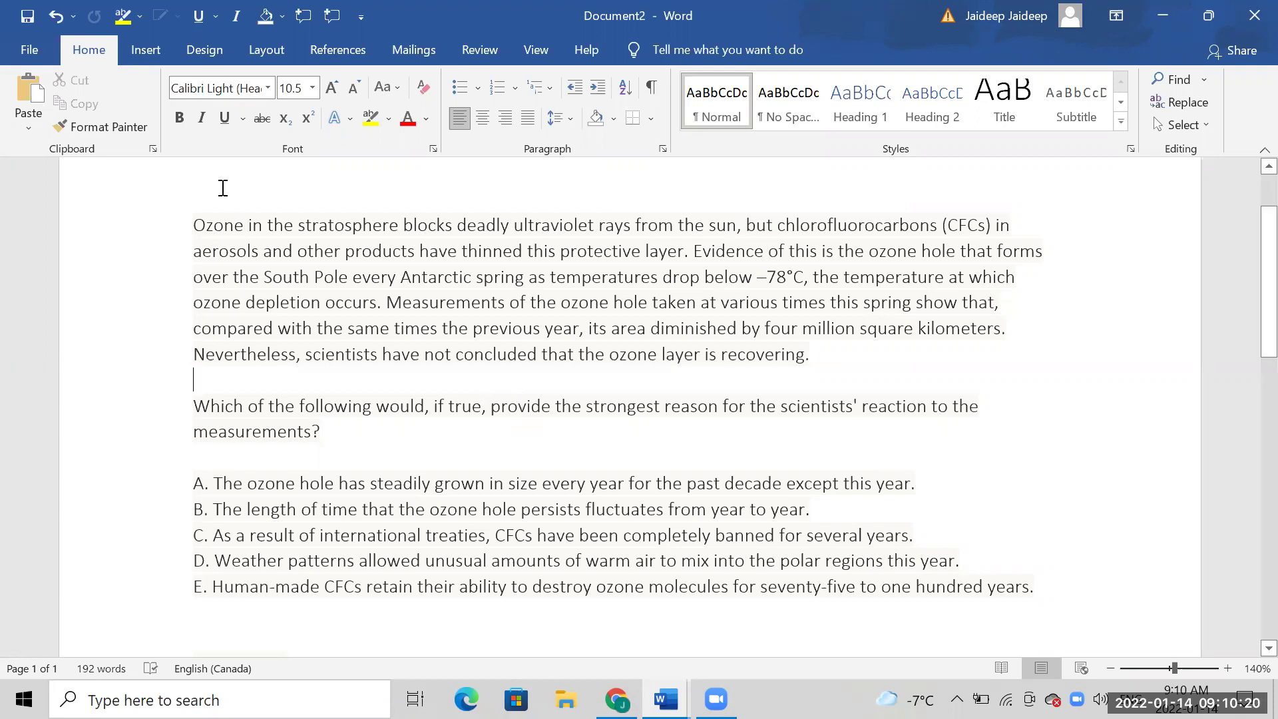
# - Format the passage's second sentence, from "Evidence of this is the ozone hole" to "depletion occurs.", in italic with red font colour
pyautogui.doubleClick(216, 226)
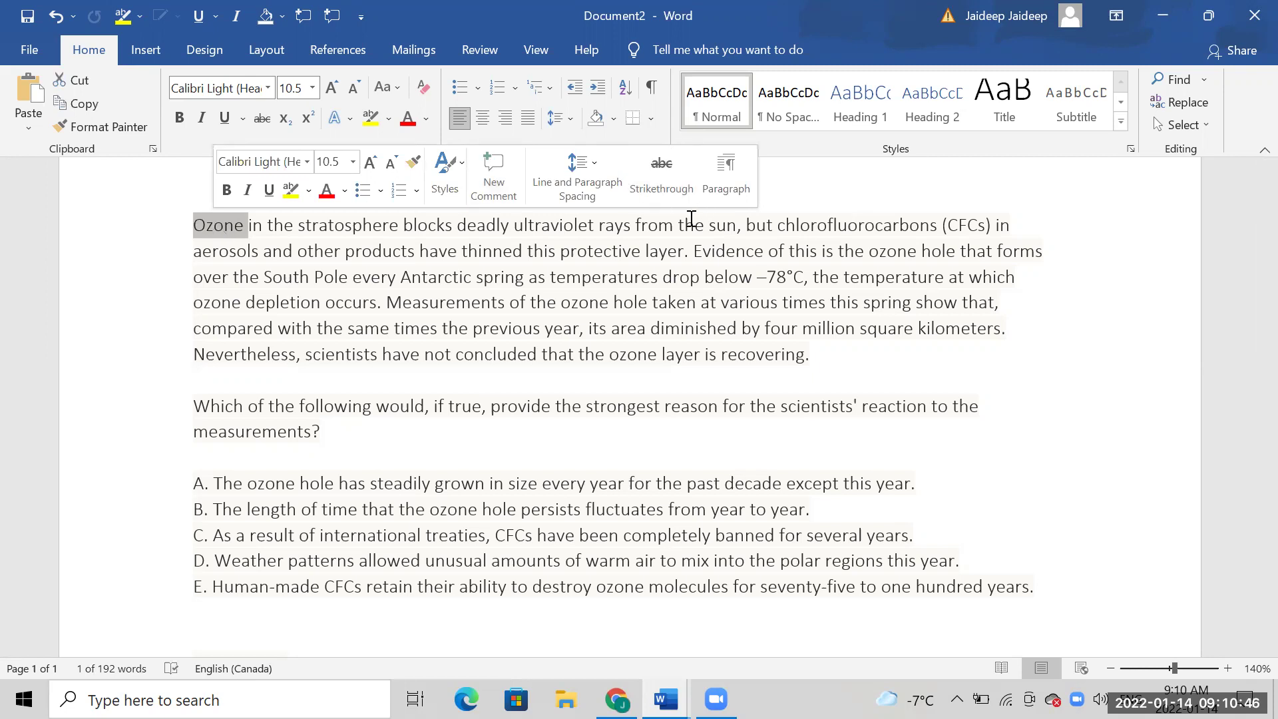
pyautogui.click(693, 252)
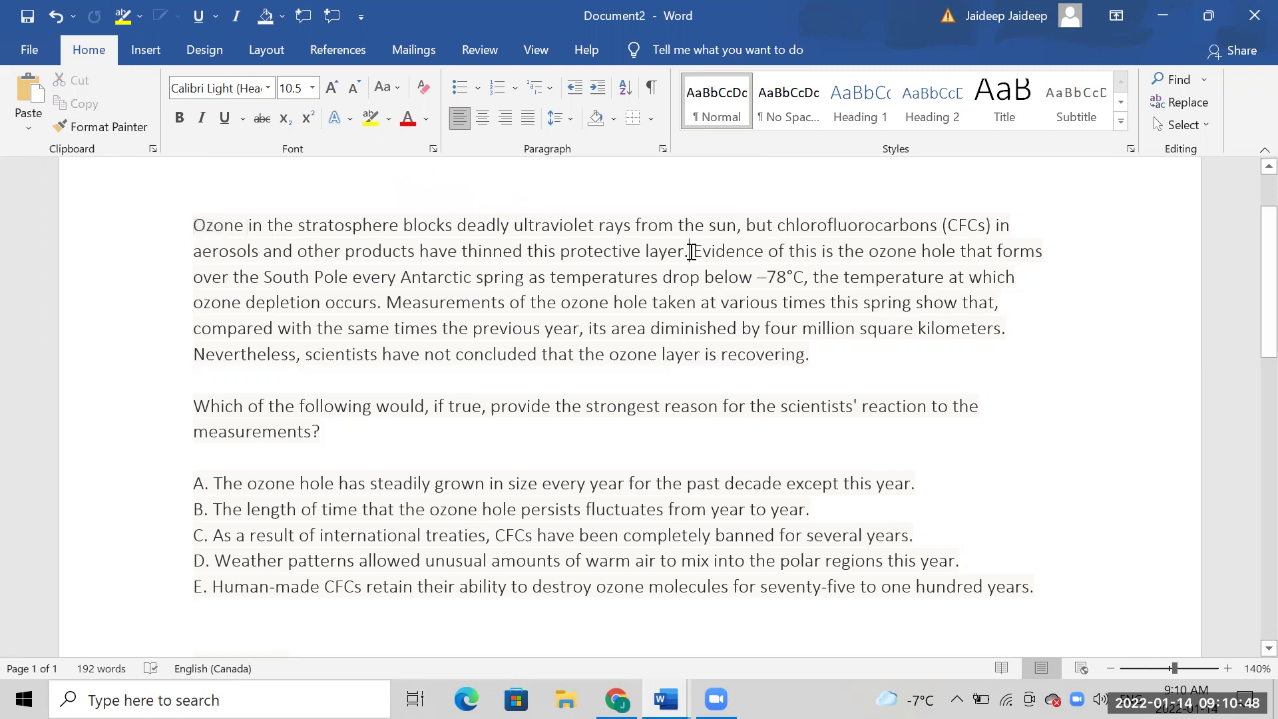
pyautogui.moveTo(542, 306); pyautogui.dragTo(383, 308)
pyautogui.click(202, 121)
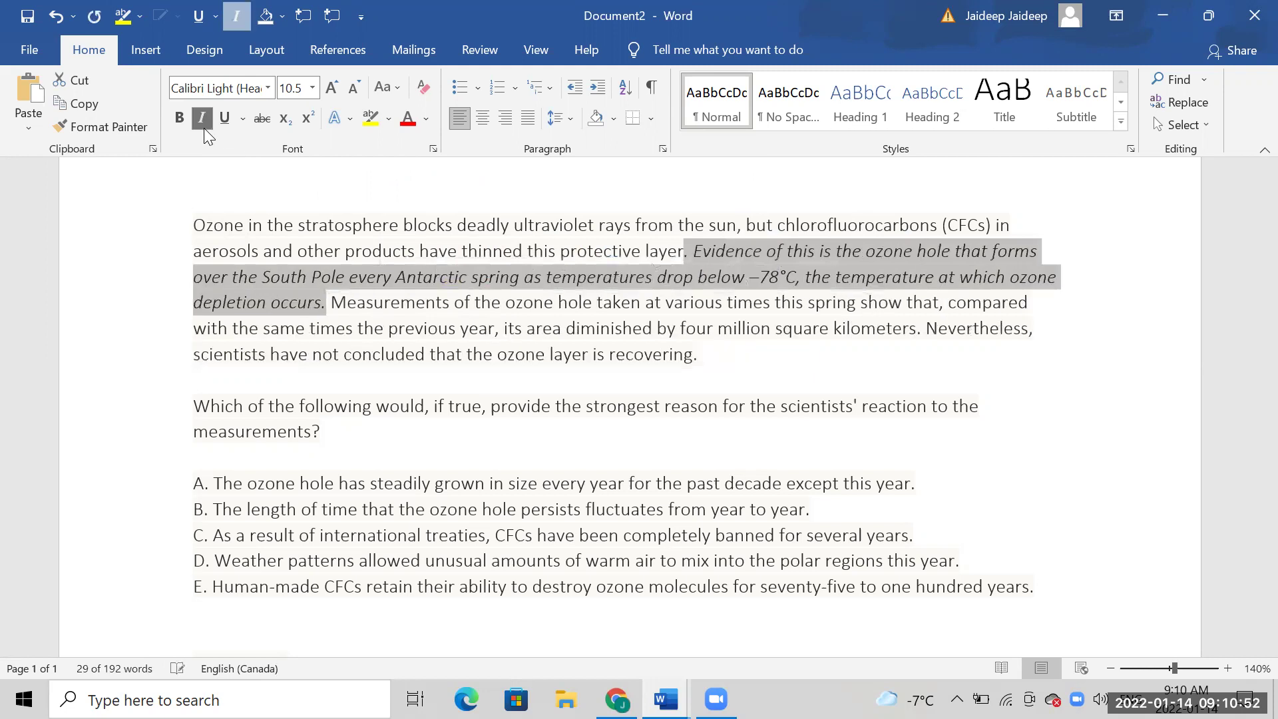
pyautogui.click(406, 119)
pyautogui.click(144, 52)
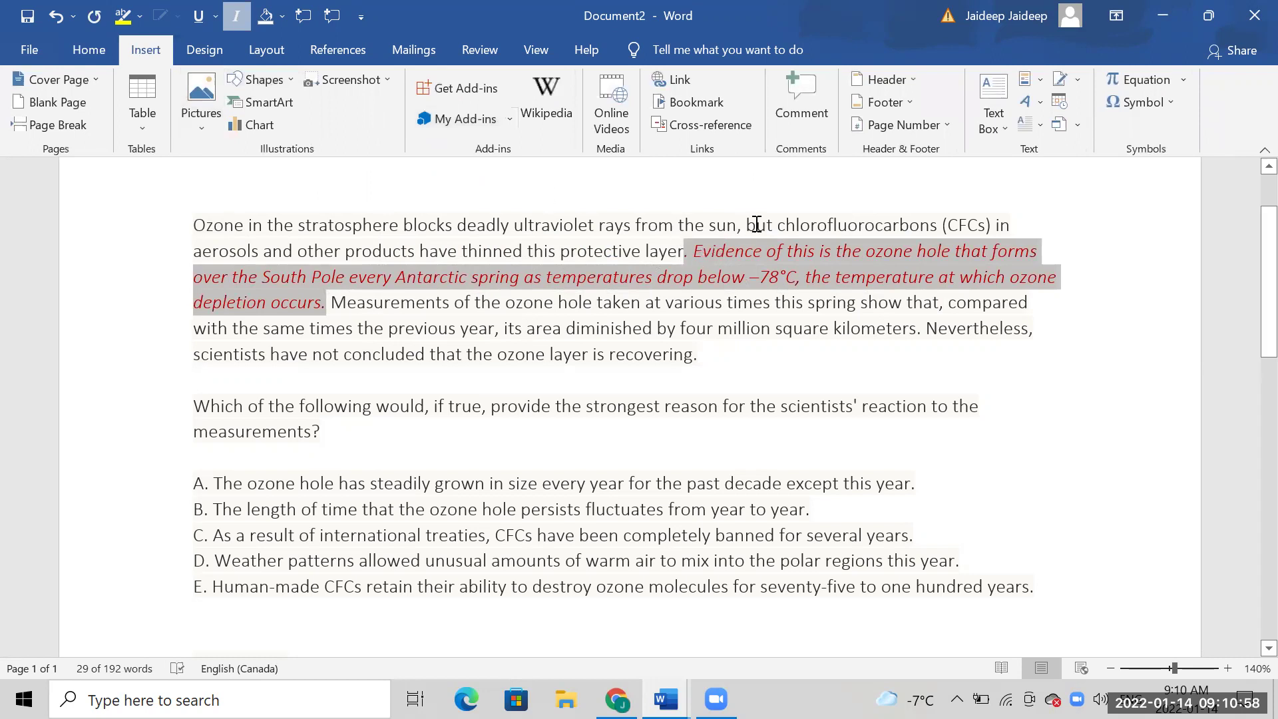
# - Colour the first sentence's clause "but chlorofluorocarbons (CFCs) in aerosols and other products have thinned this protective layer" blue
pyautogui.moveTo(659, 255); pyautogui.dragTo(208, 258)
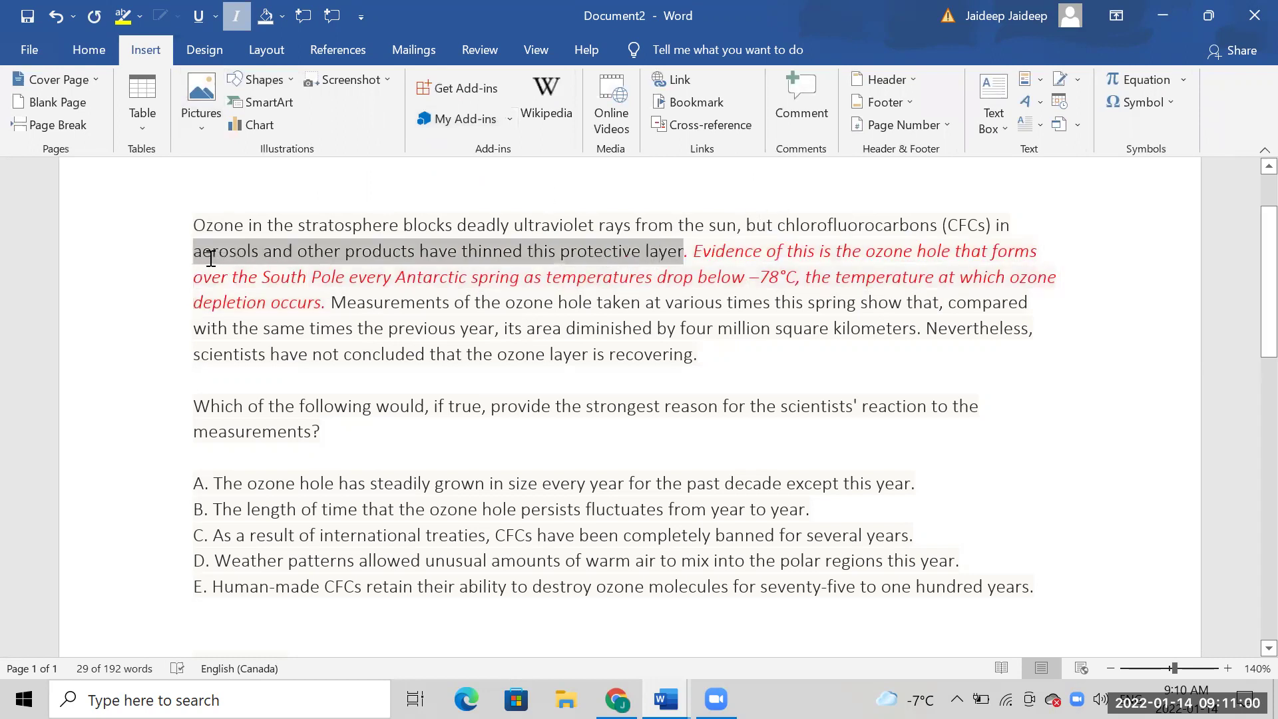
pyautogui.click(99, 37)
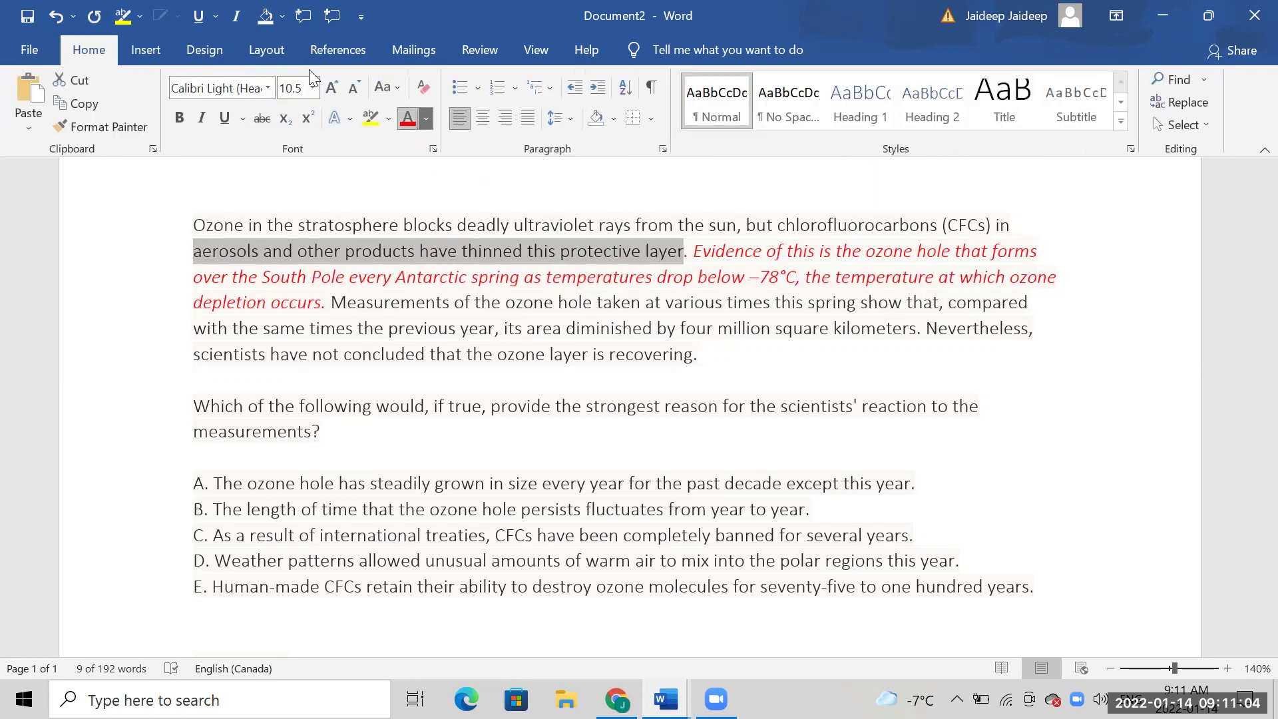
pyautogui.click(426, 119)
pyautogui.click(529, 302)
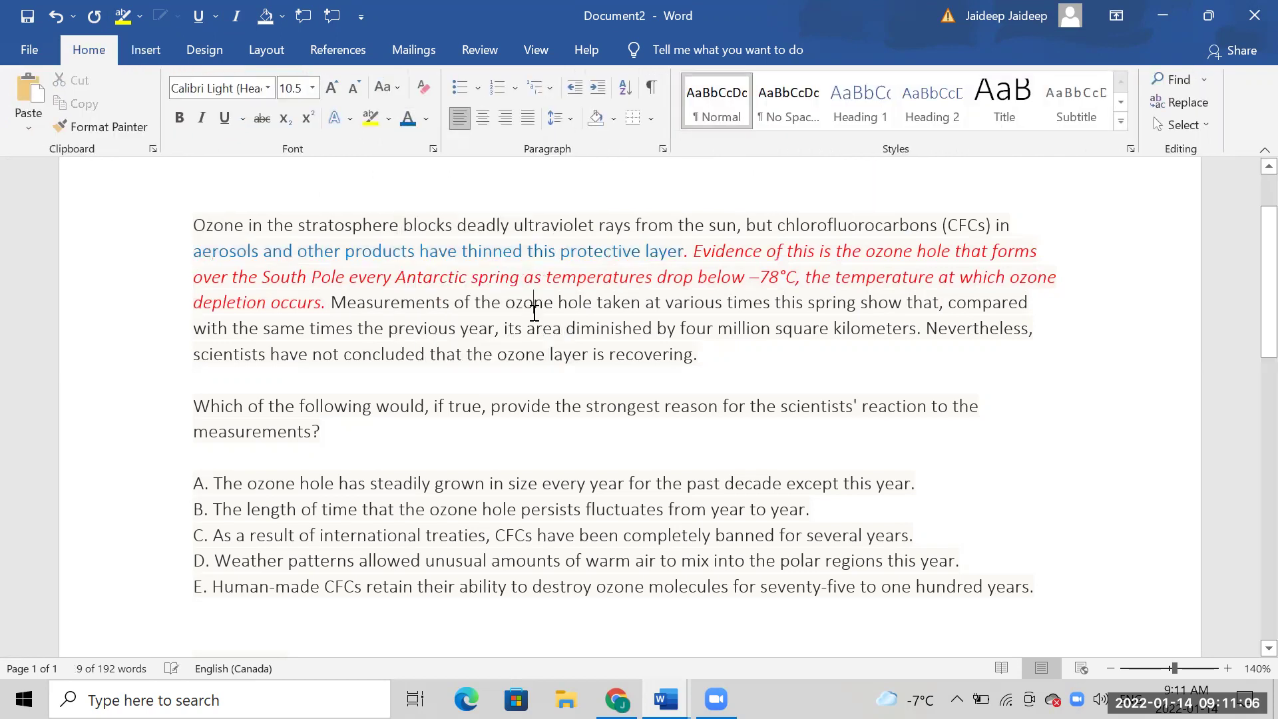
pyautogui.click(534, 310)
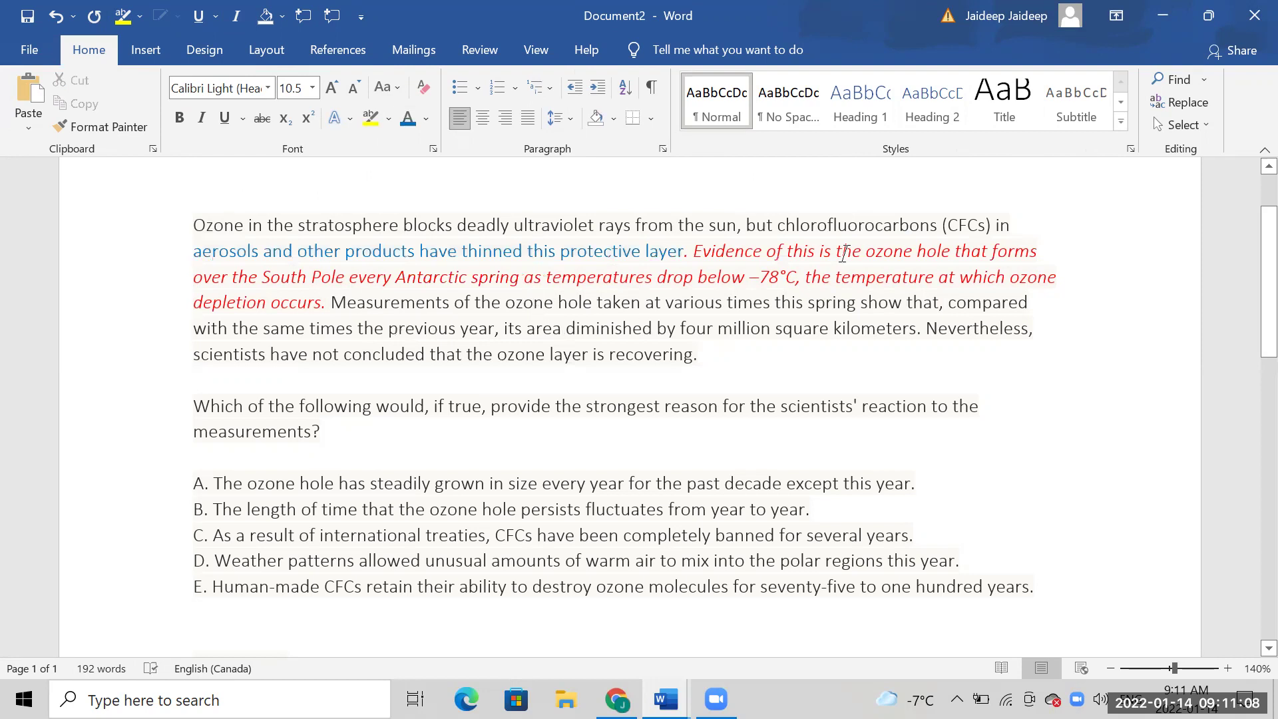
pyautogui.moveTo(753, 226); pyautogui.dragTo(1009, 225)
# - Insert the line "How is the evidence for the blue –the red?" between the passage and the question, followed by blank lines
pyautogui.click(447, 380)
pyautogui.press('Return')
pyautogui.write('how is the evidence f')
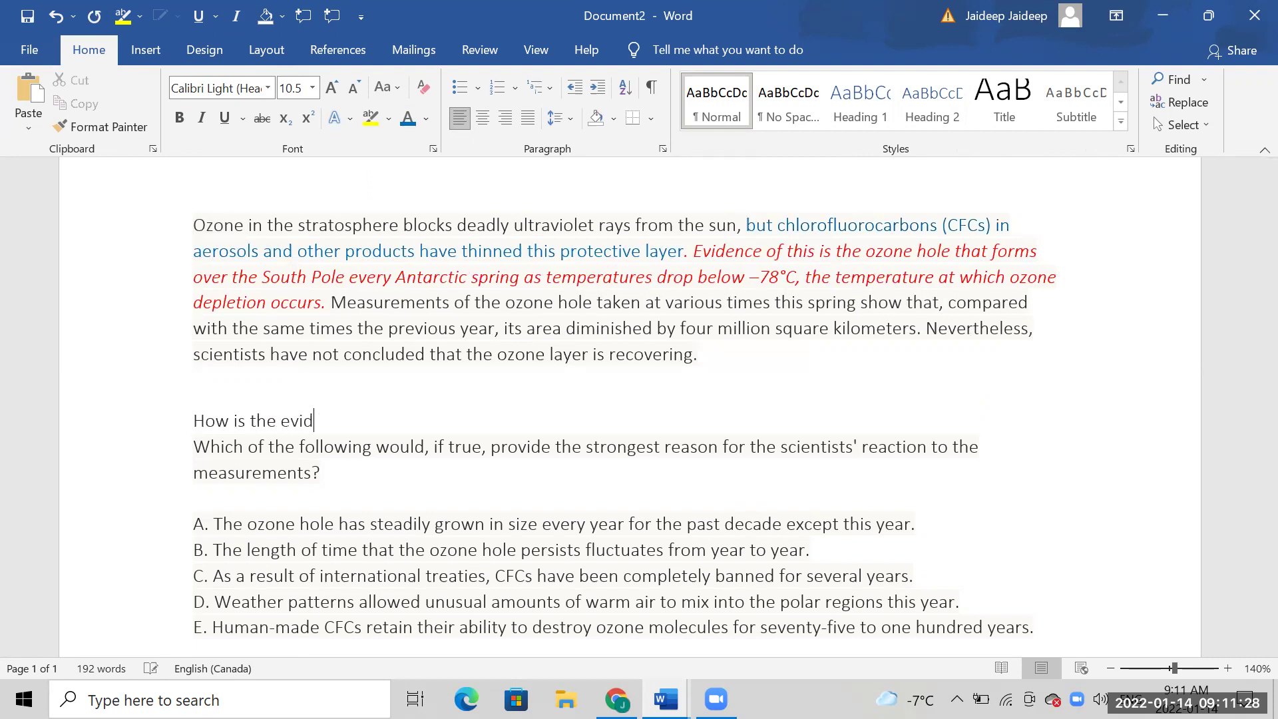
pyautogui.write('or the blue –the r')
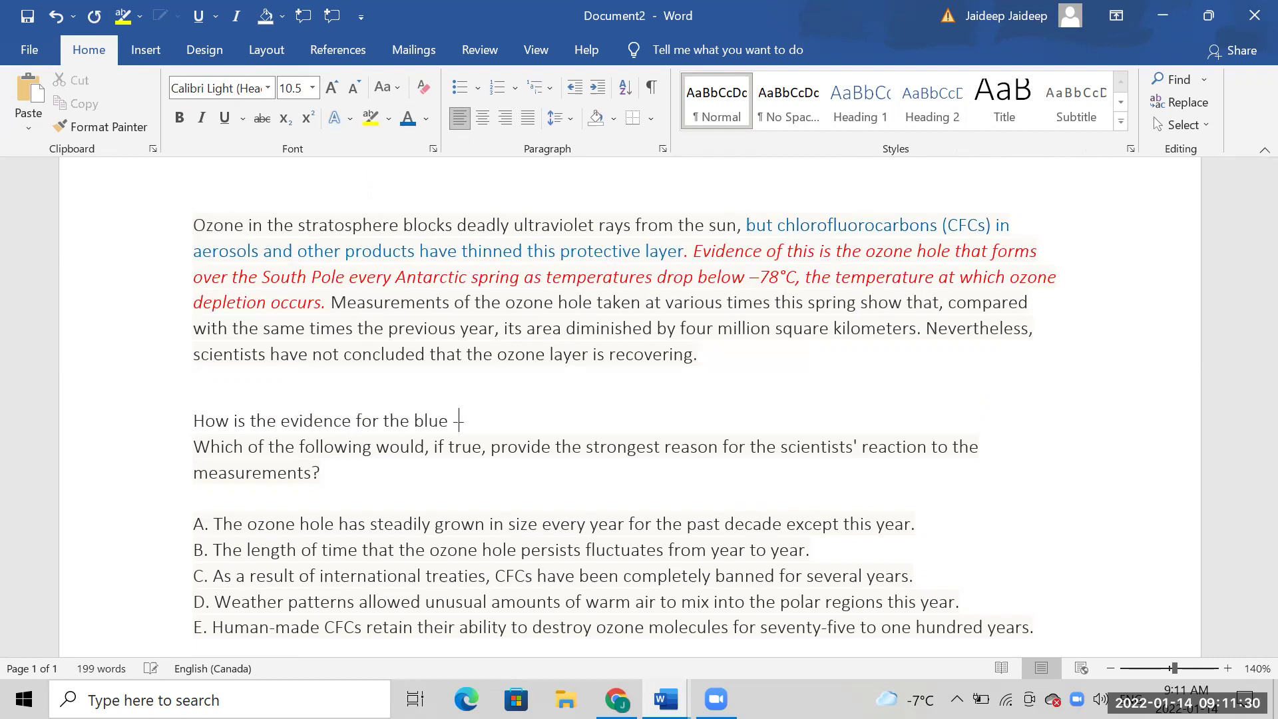
pyautogui.write('ed ?')
pyautogui.press('Return')
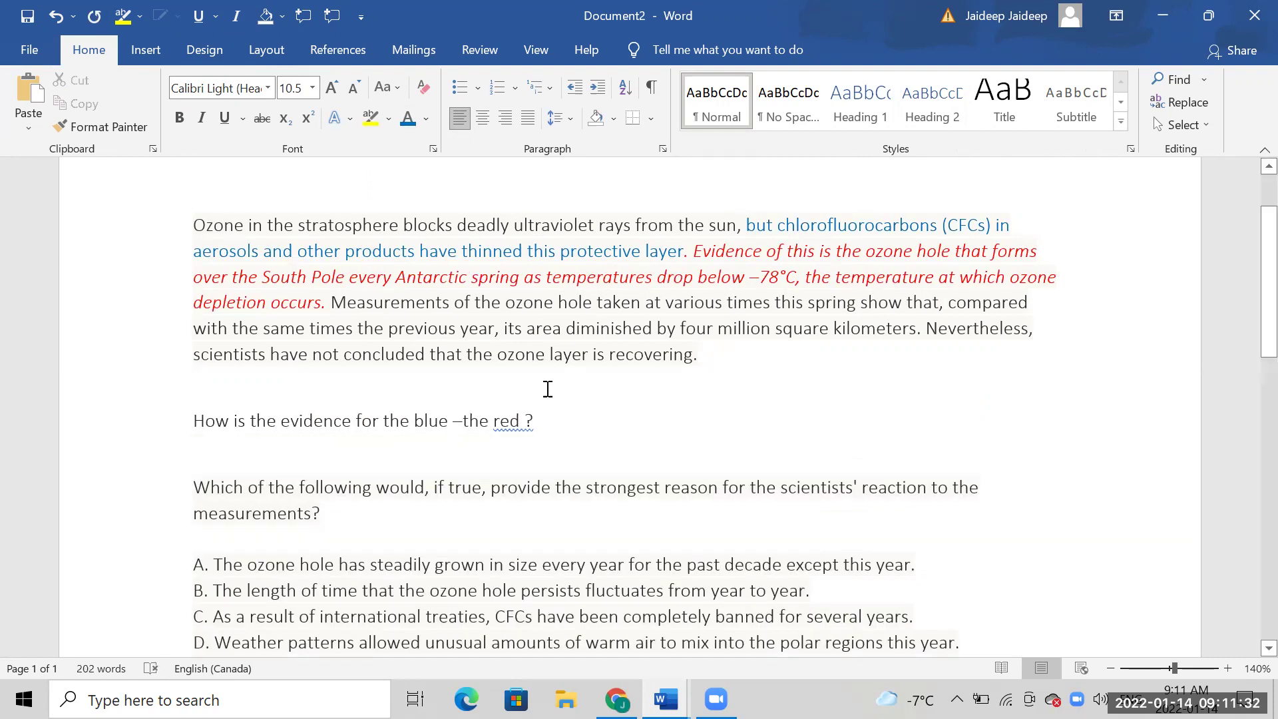
pyautogui.click(530, 420)
pyautogui.press('BackSpace')
pyautogui.press('BackSpace')
pyautogui.write('?')
pyautogui.press('Return')
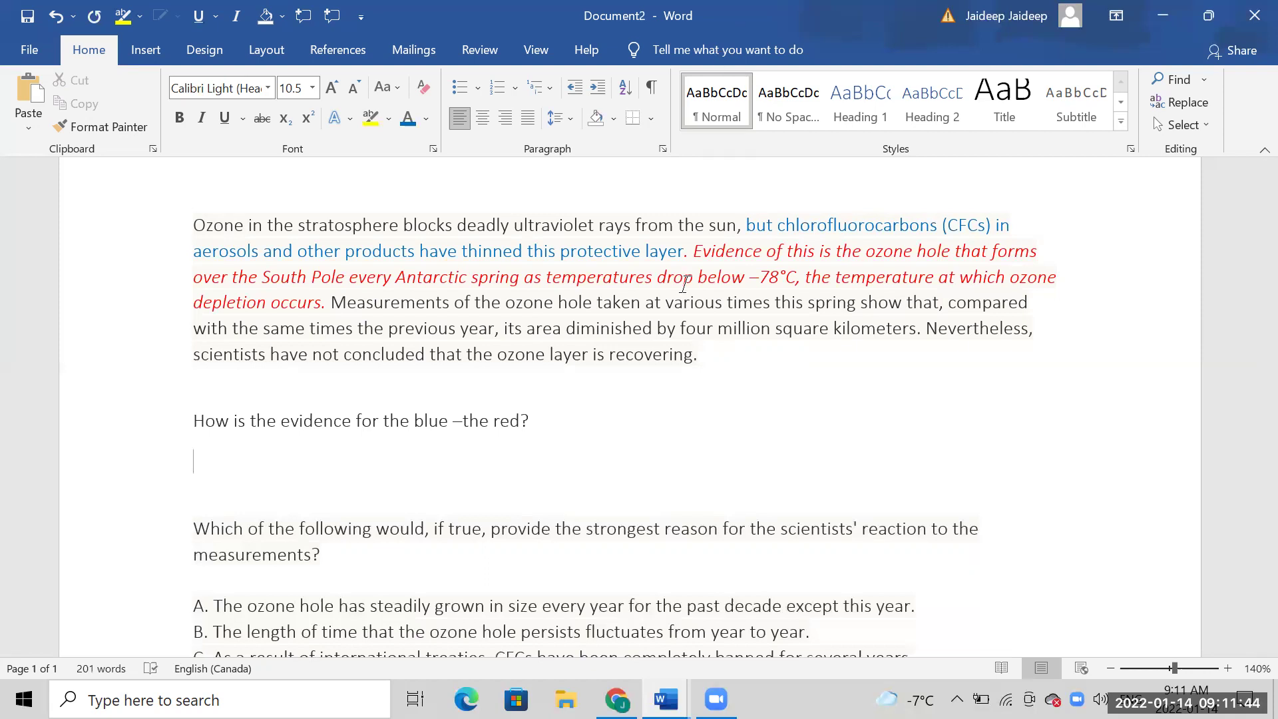
# - Attach a comment to the red italic evidence sentence, starting with the line "Prior to CFC's doing any damage"
pyautogui.moveTo(695, 251); pyautogui.dragTo(333, 303)
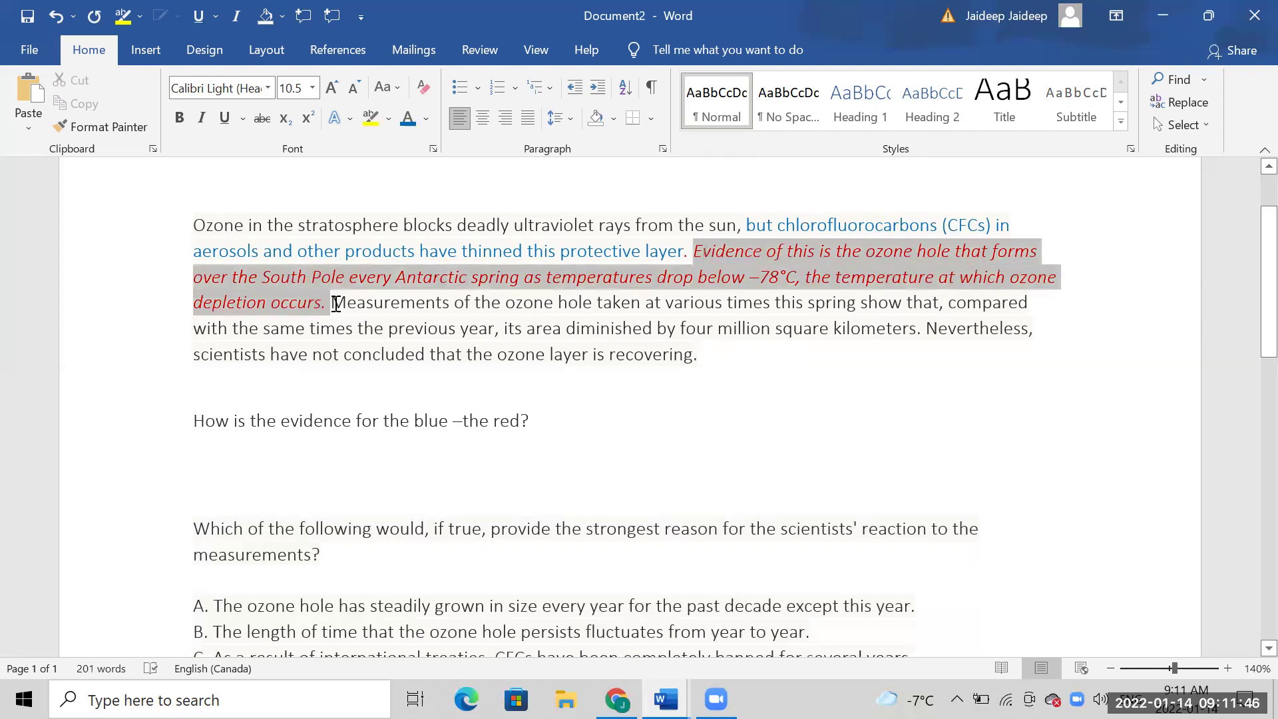
pyautogui.click(336, 303)
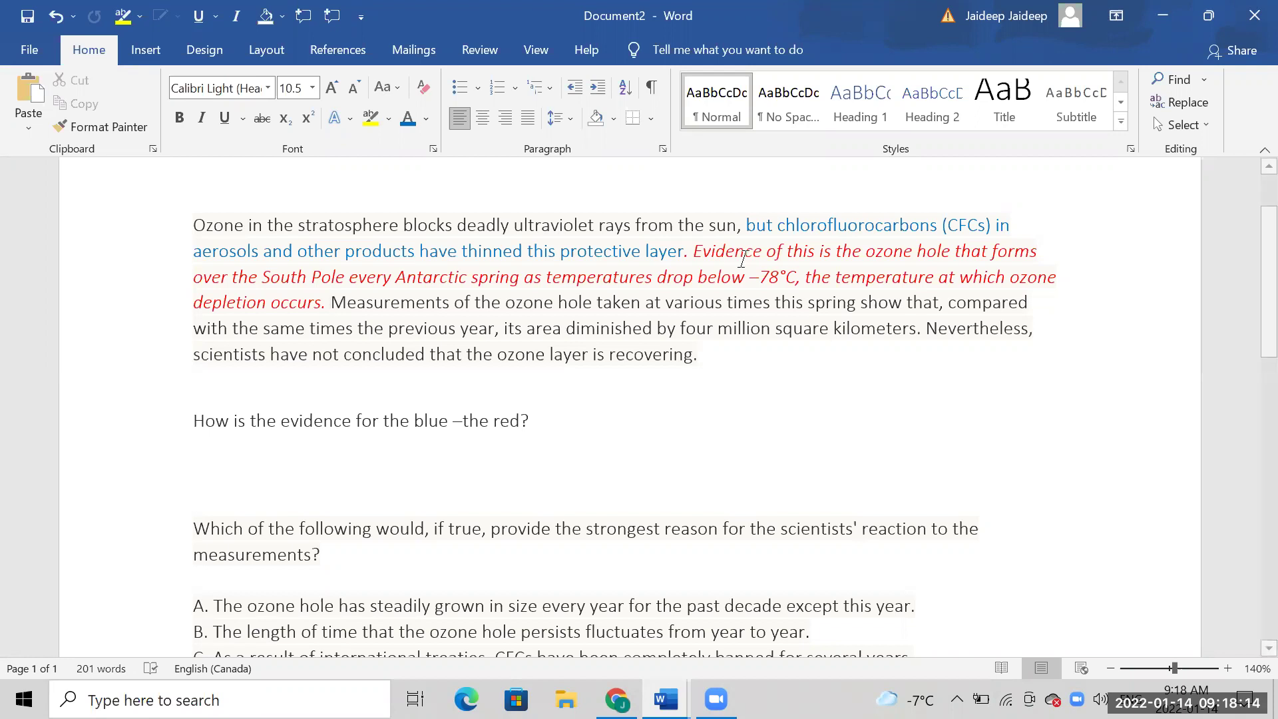
pyautogui.moveTo(693, 251); pyautogui.dragTo(324, 303)
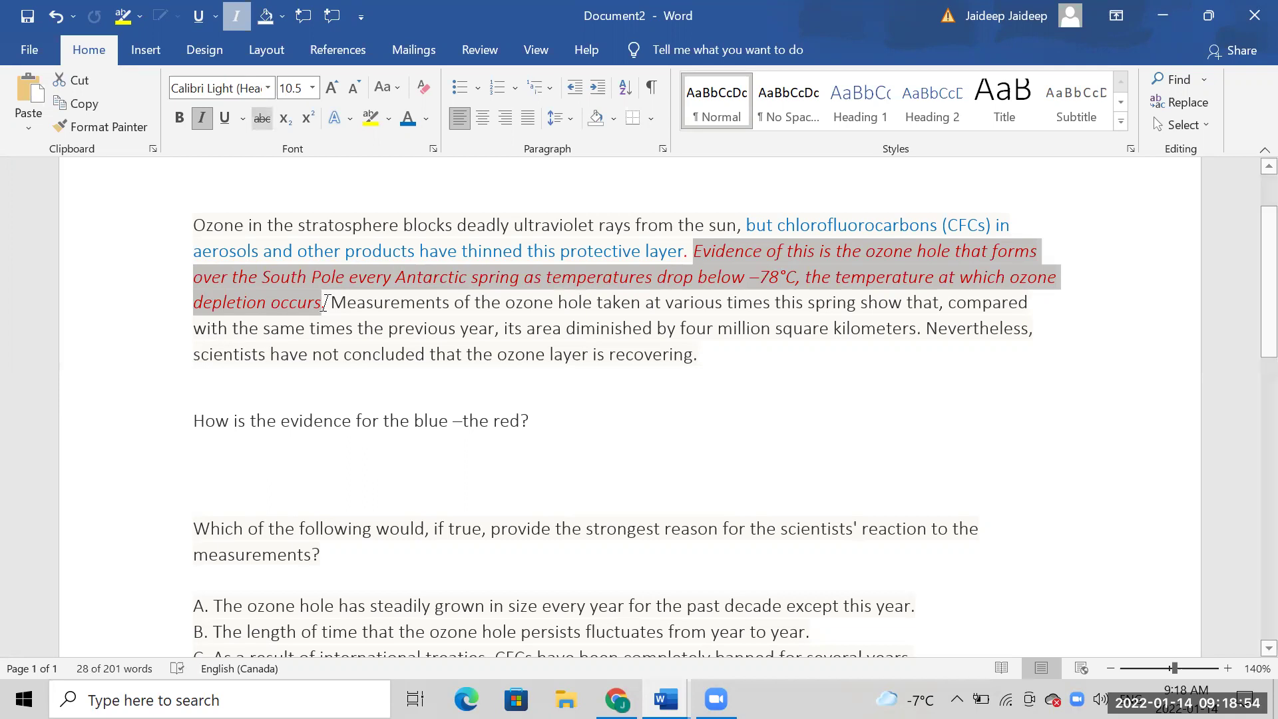
pyautogui.click(153, 55)
pyautogui.click(774, 73)
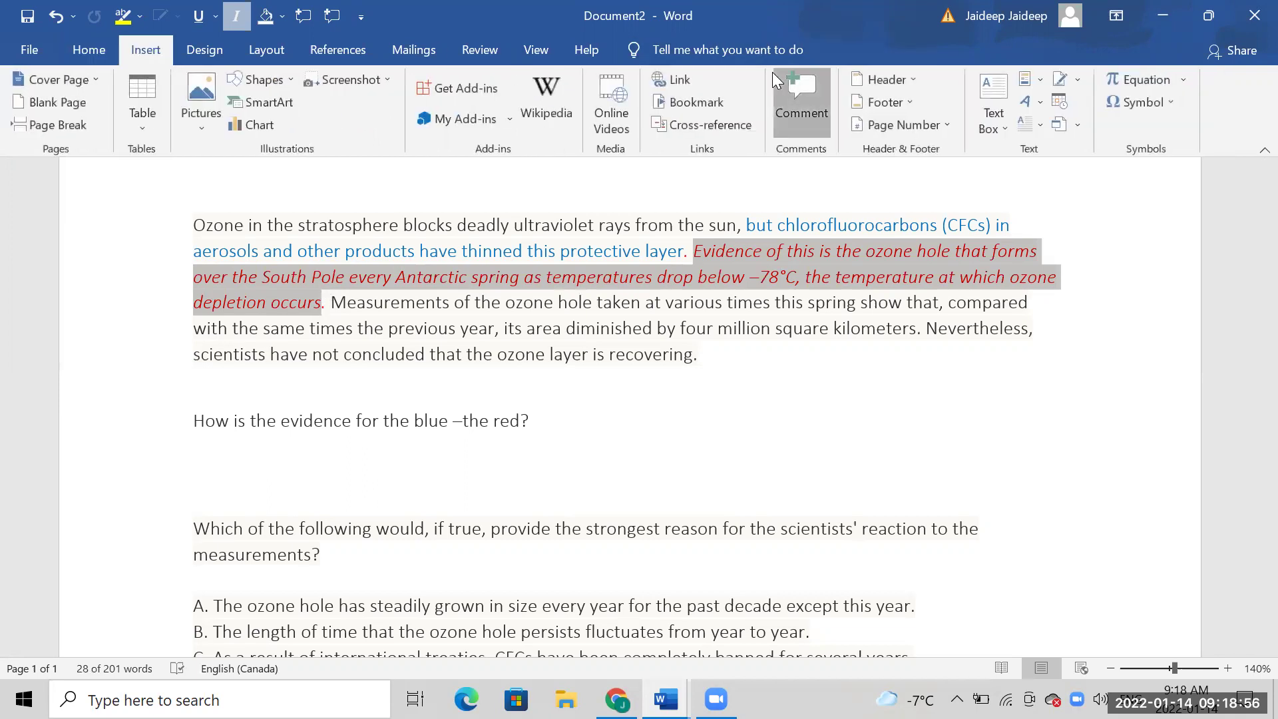
pyautogui.write('priors')
pyautogui.press('BackSpace')
pyautogui.write('to C')
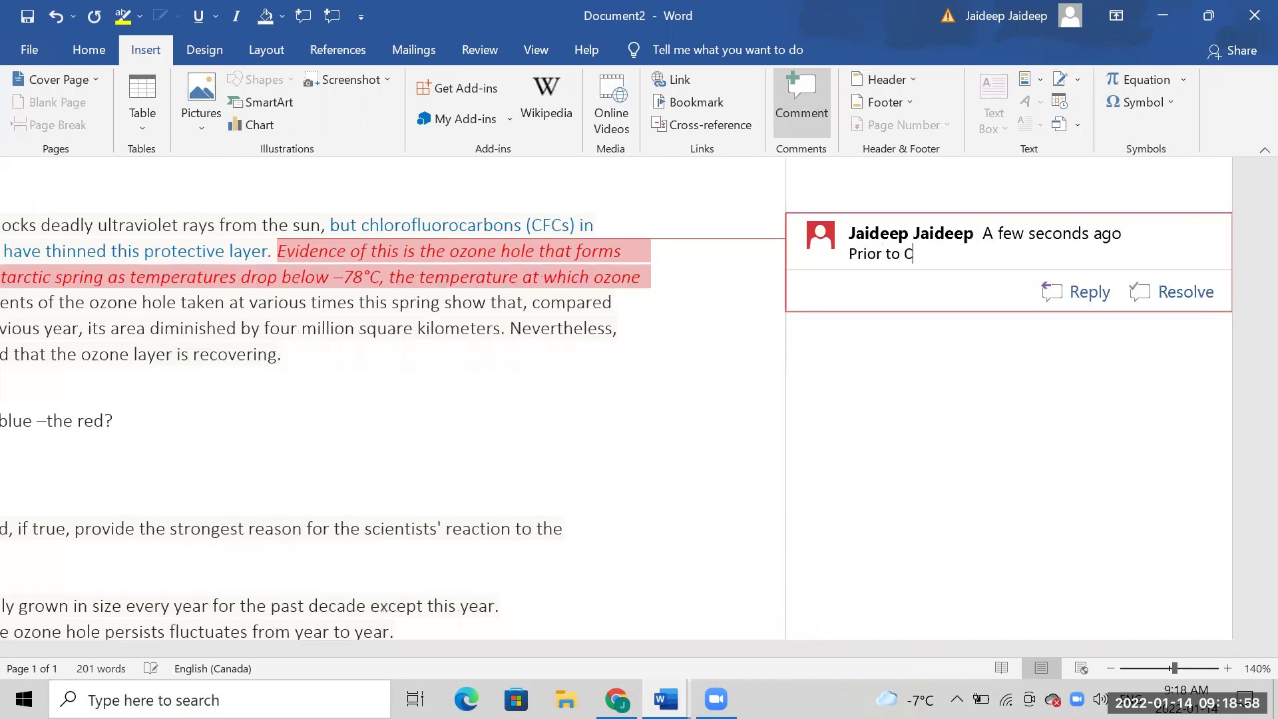
pyautogui.write("FC's doing any ")
pyautogui.write('damagee')
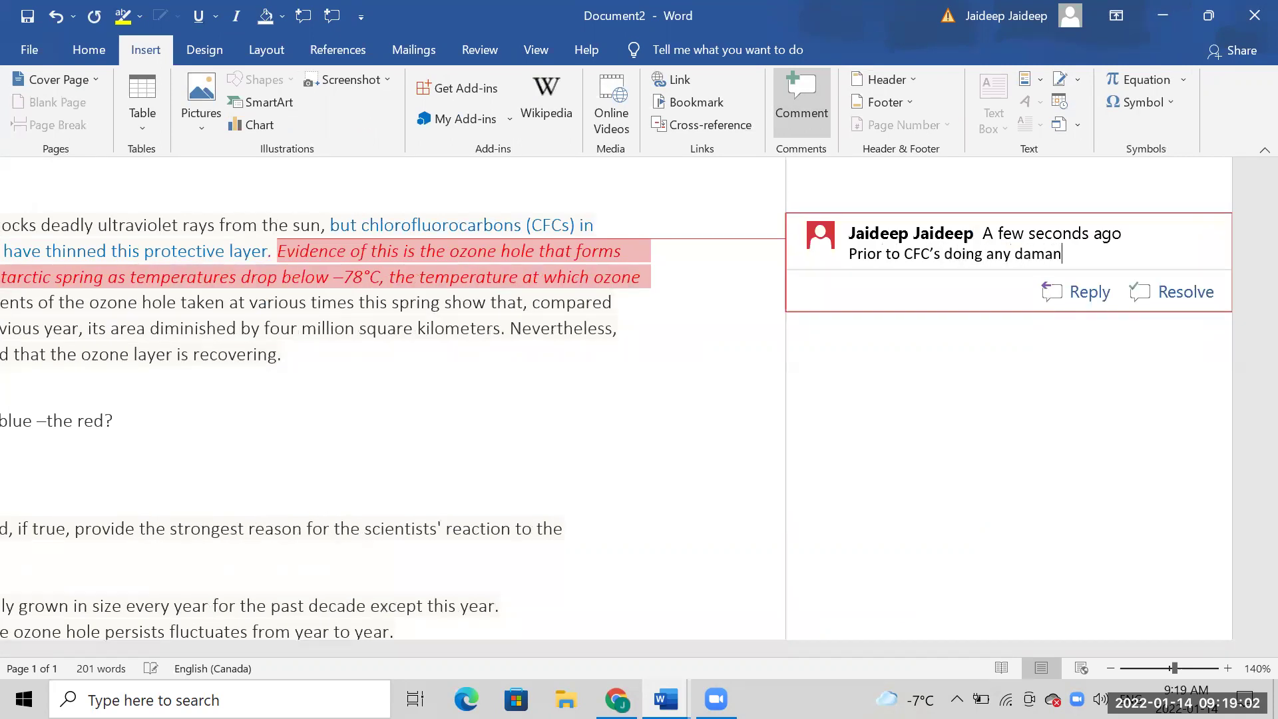
pyautogui.press('BackSpace')
pyautogui.press('BackSpace')
pyautogui.press('BackSpace')
pyautogui.write('ge')
pyautogui.press('Return')
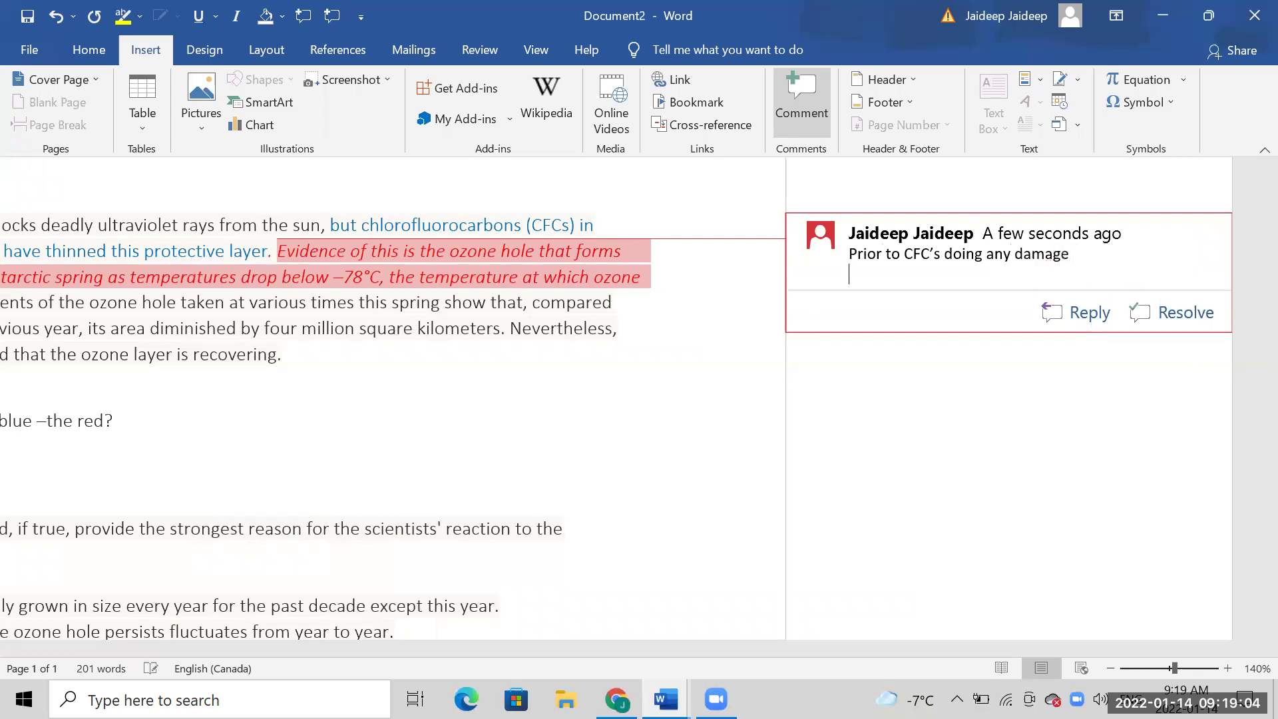
# - Add a bullet to the comment: "When the temperature in the antartic spring was below – 78 → the ozone depletion happened but there was no ozone hole"
pyautogui.write('* When the temp')
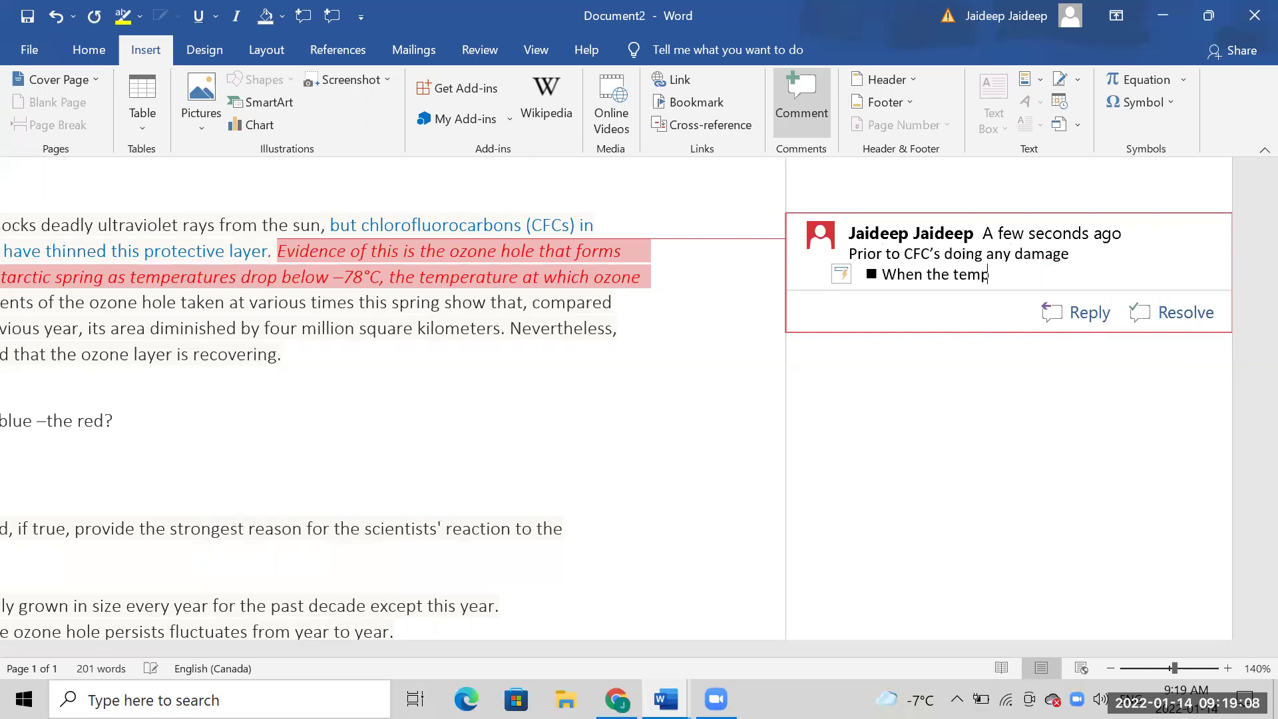
pyautogui.write('erature in the antartic spring ')
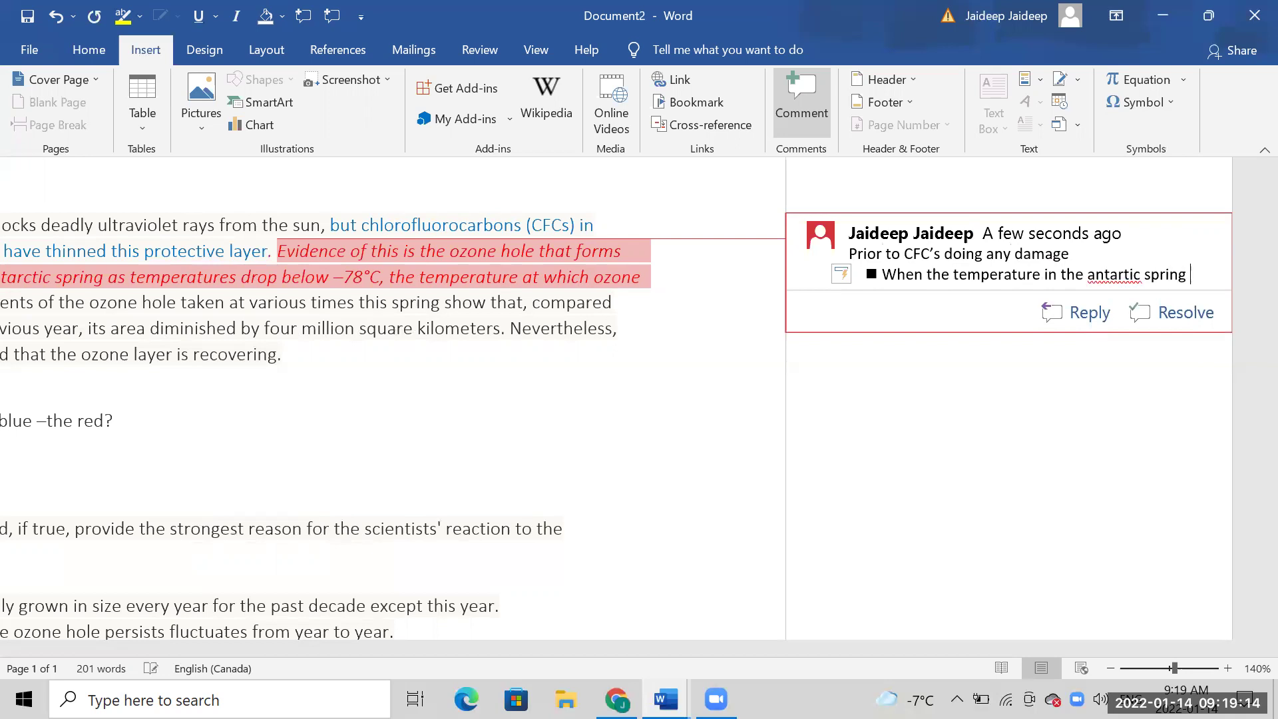
pyautogui.write('was below ')
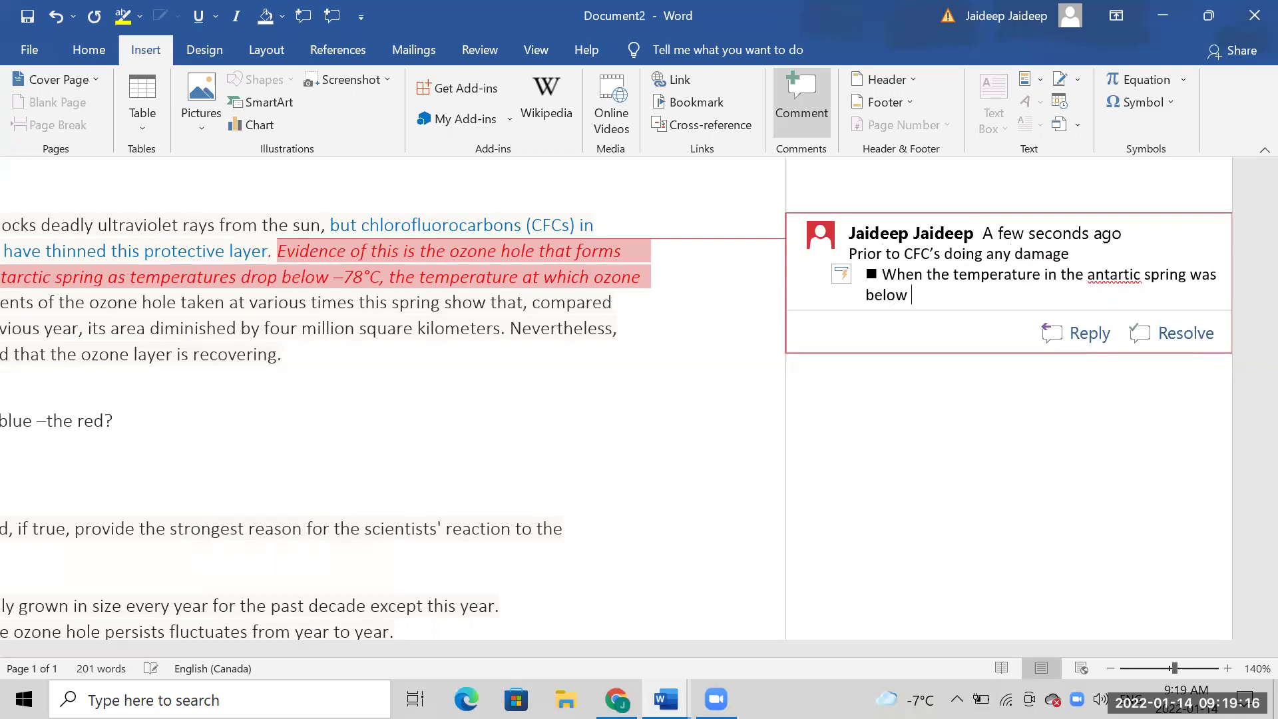
pyautogui.write('- 78 --> the ozone ')
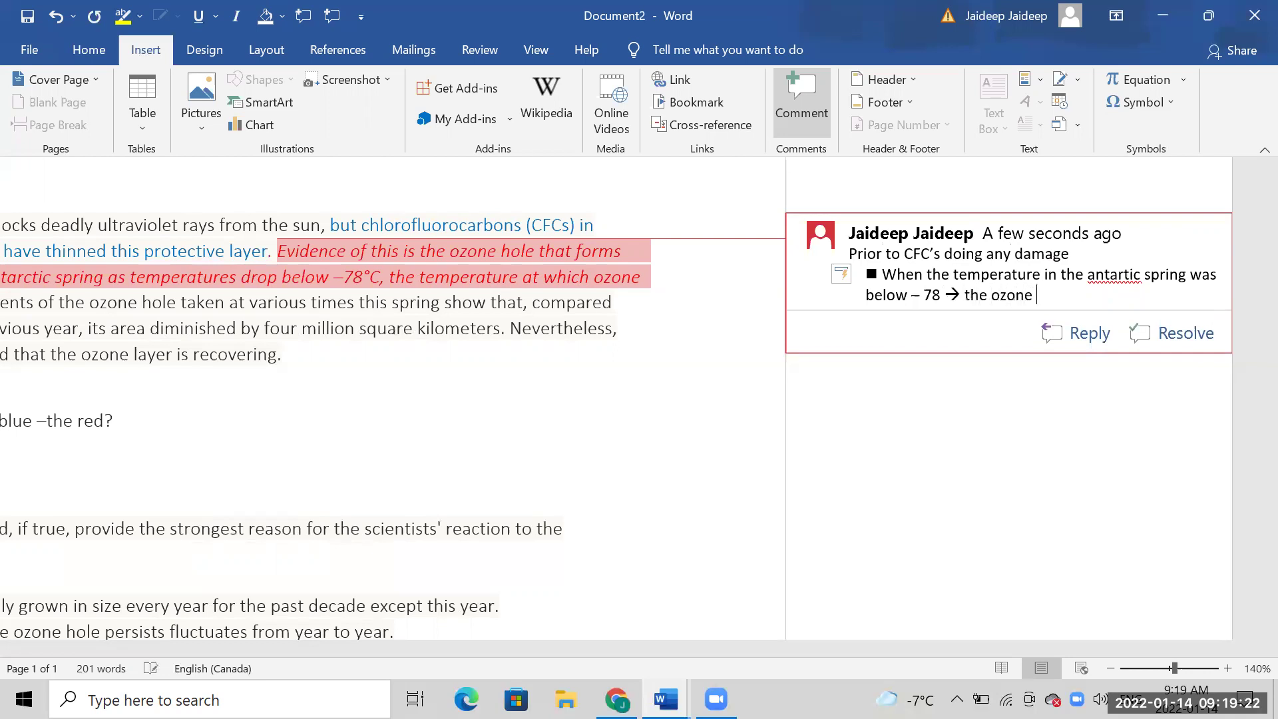
pyautogui.write('depletion hape')
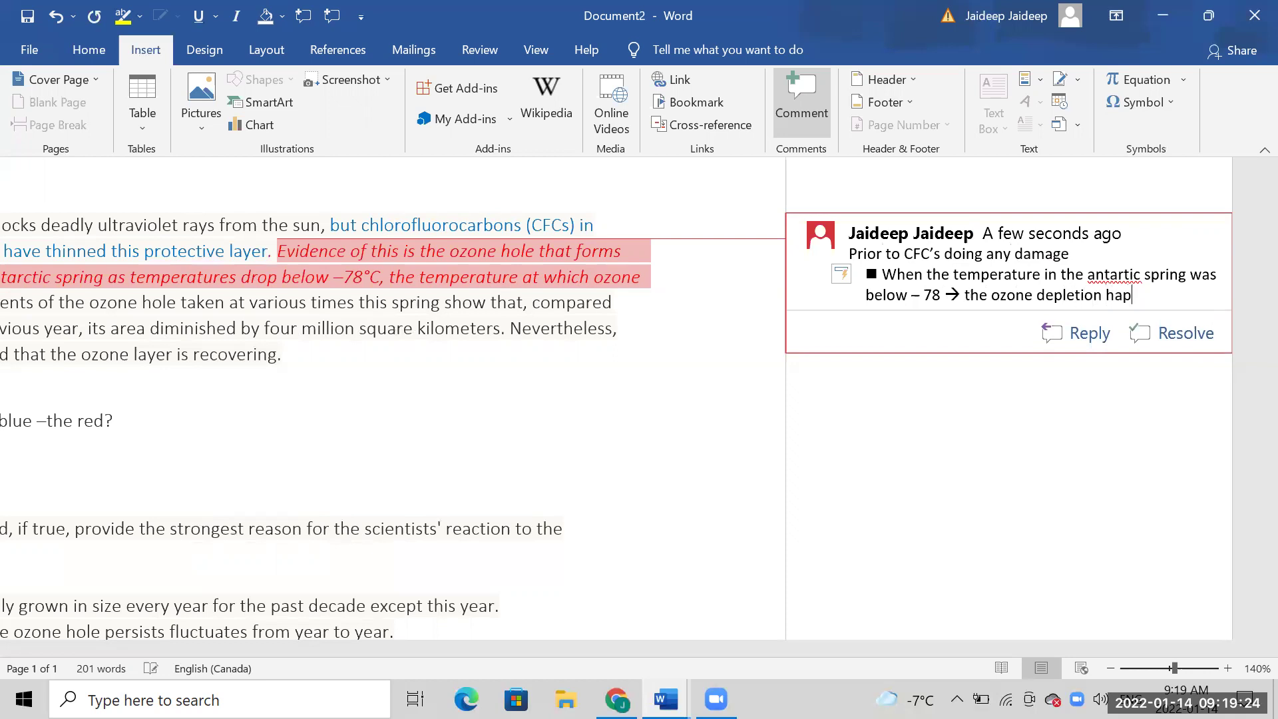
pyautogui.press('BackSpace')
pyautogui.write('pnede')
pyautogui.press('BackSpace')
pyautogui.press('BackSpace')
pyautogui.press('BackSpace')
pyautogui.press('BackSpace')
pyautogui.write('ened but there')
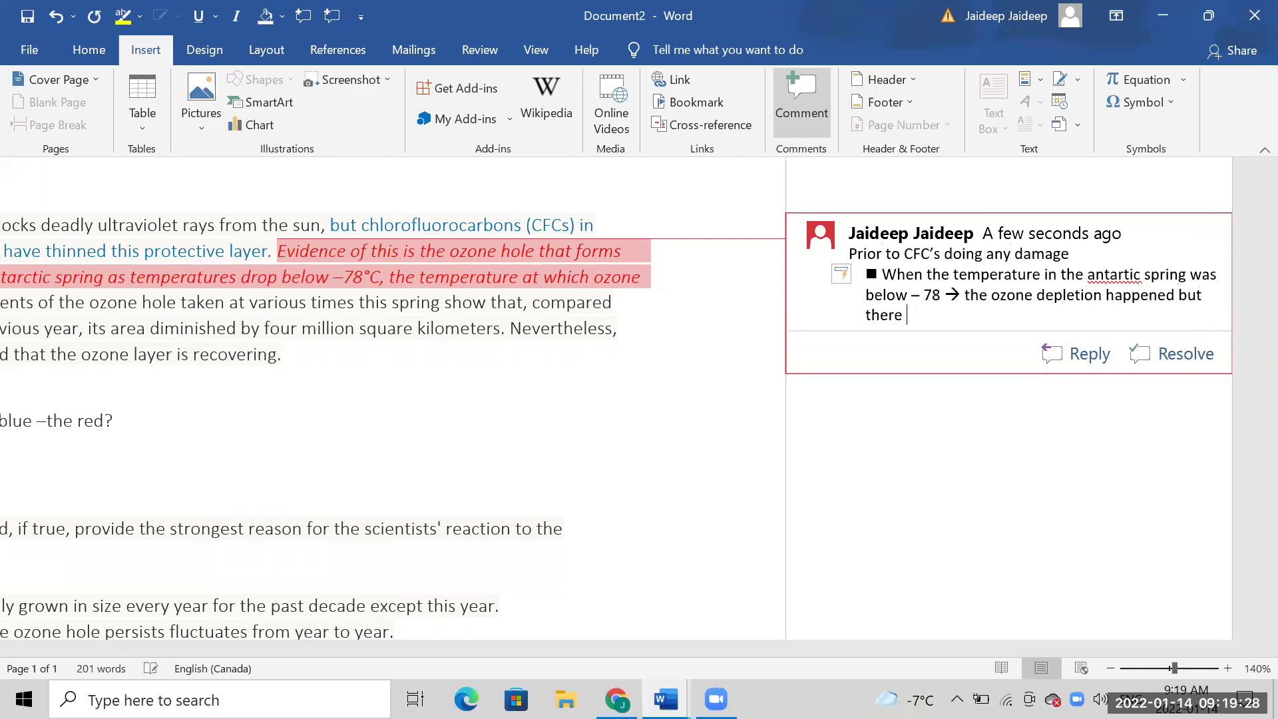
pyautogui.write('was no ozone hole')
pyautogui.press('Return')
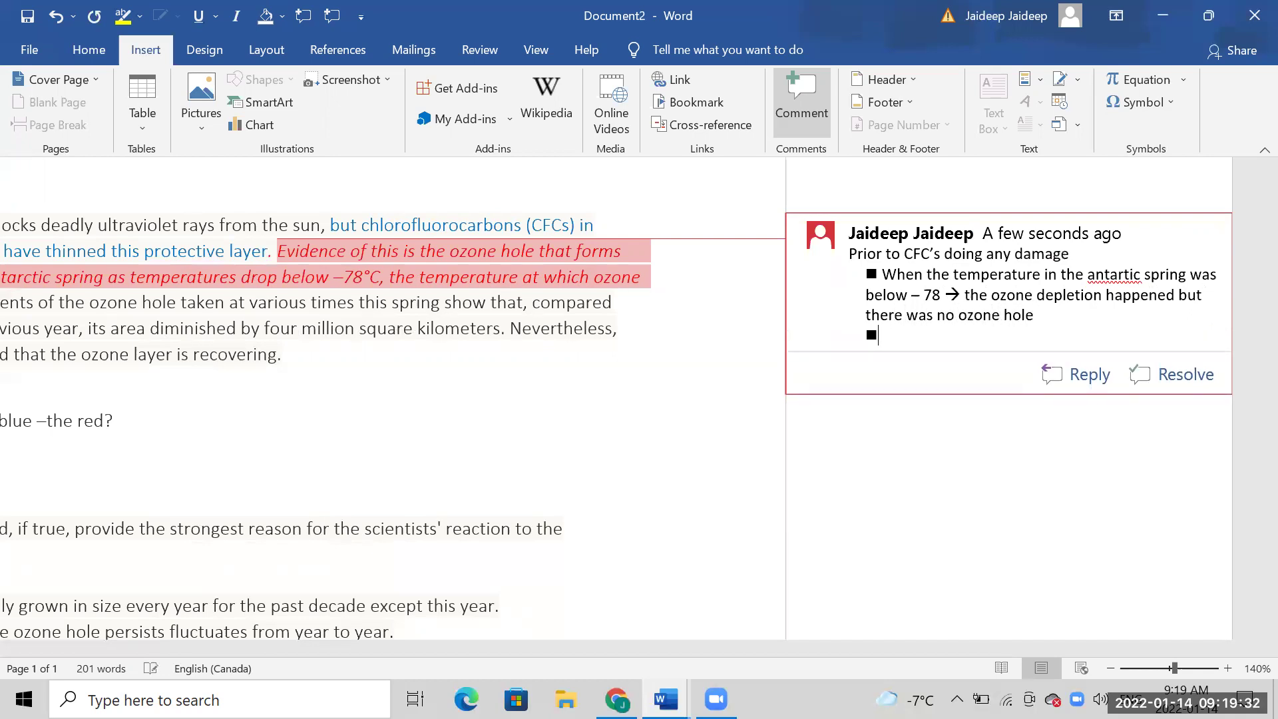
# - Add a second bullet to the comment: "Now – there is an ozone hole (given we are using CFC's + when the temperature goes REALLY REALLY low)"
pyautogui.write('Now -- there is an ozone hole ')
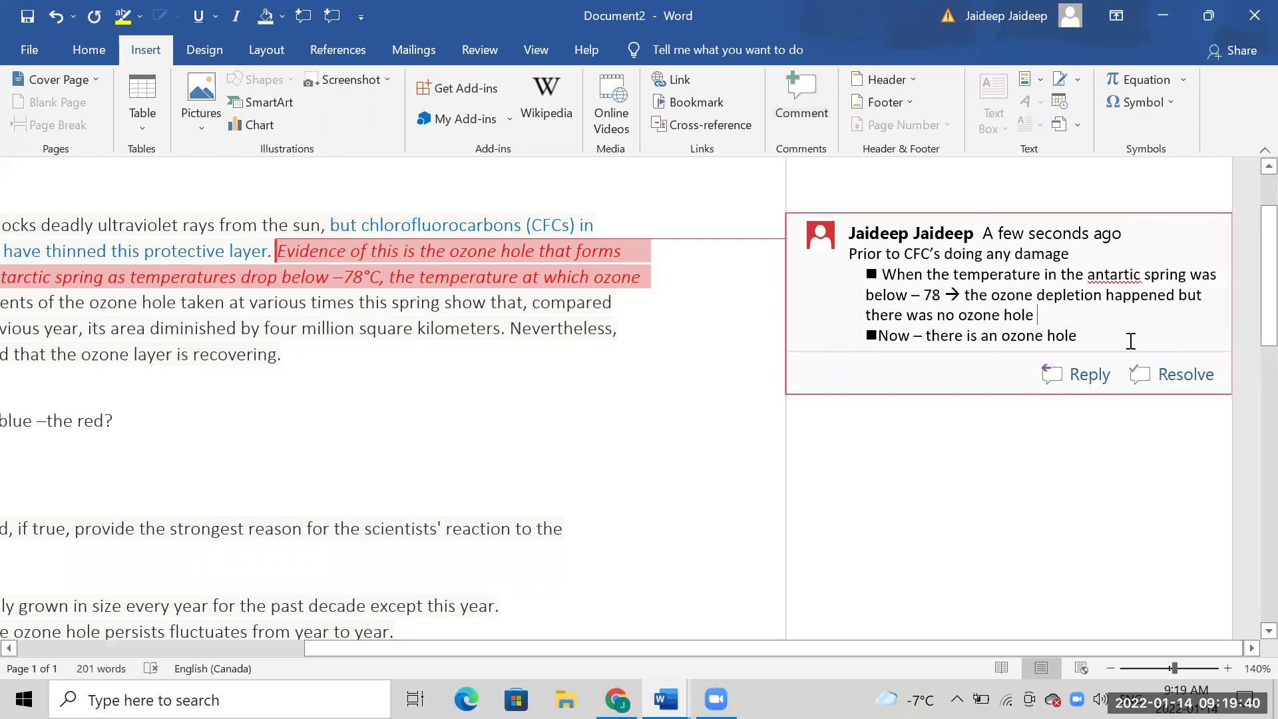
pyautogui.write('(given we ar')
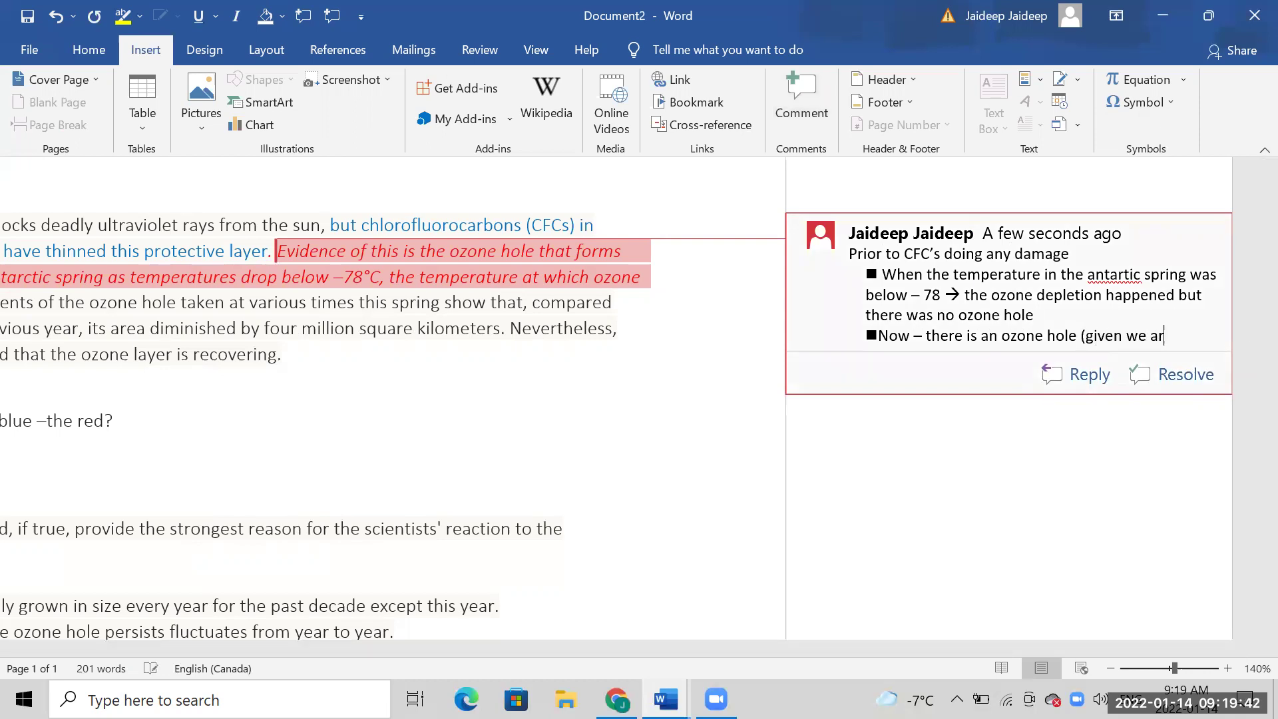
pyautogui.write("e using CFC's + ")
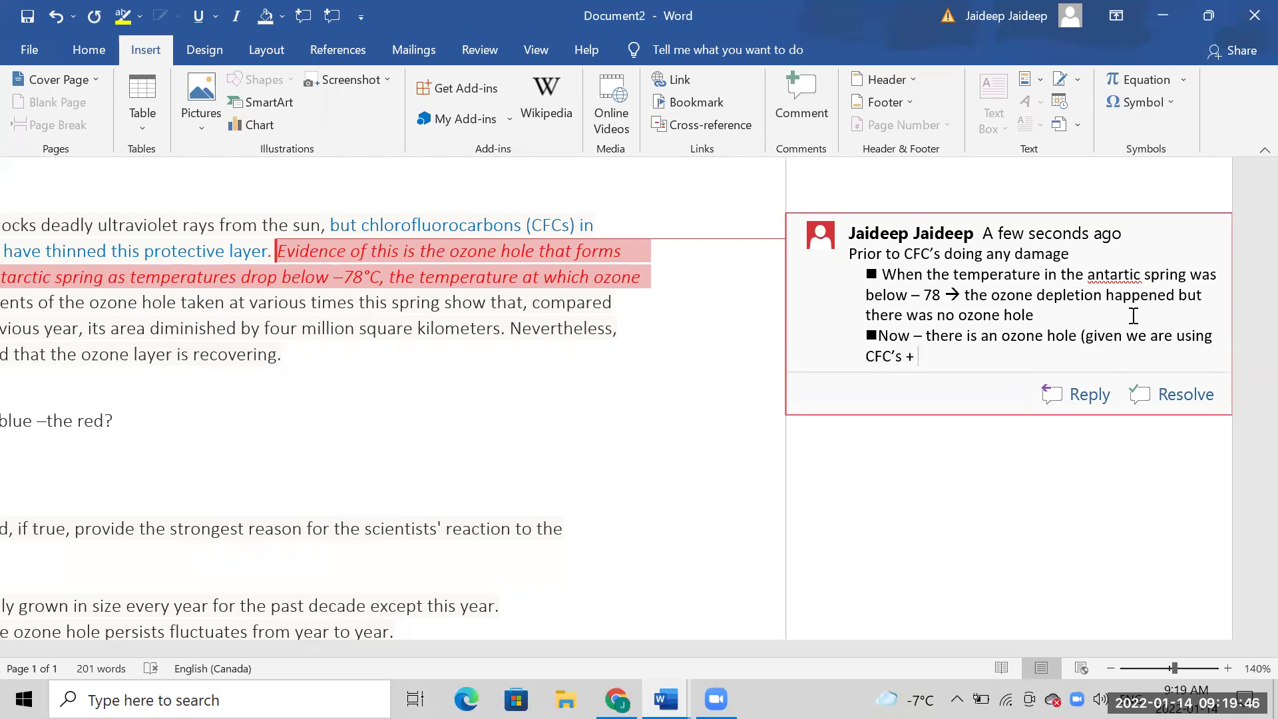
pyautogui.write('when the temeprature')
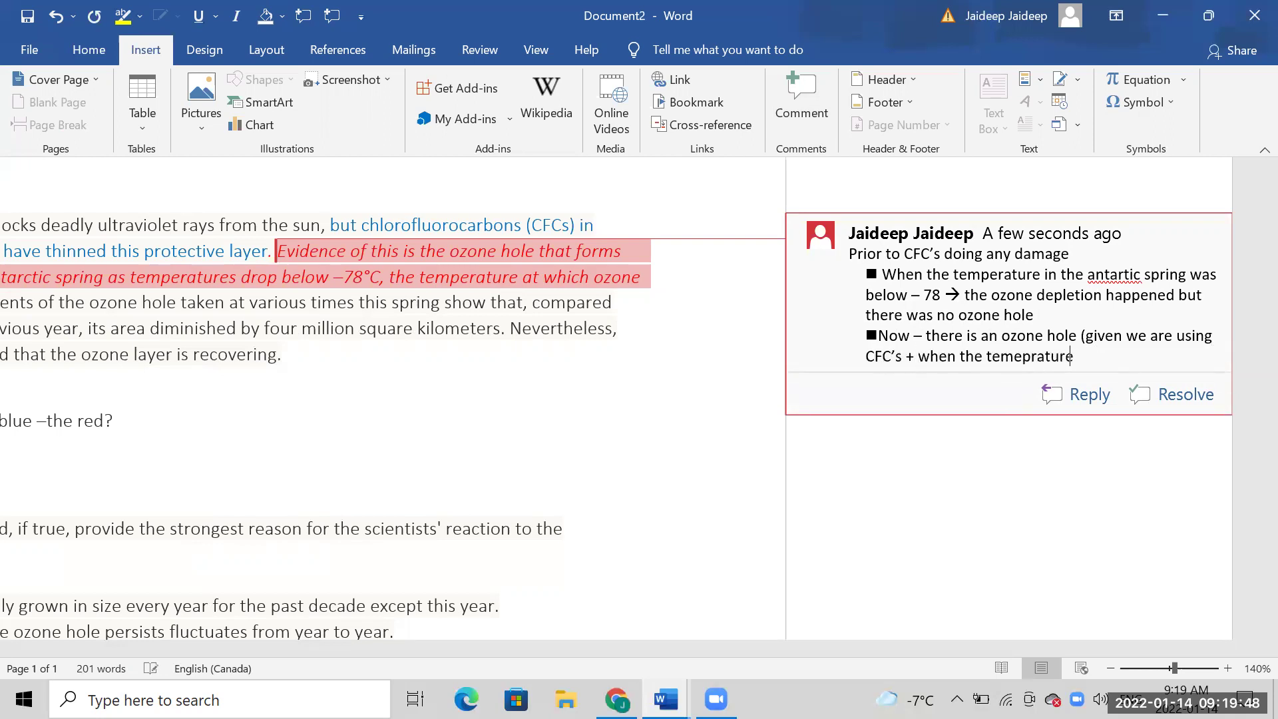
pyautogui.press('BackSpace')
pyautogui.press('BackSpace')
pyautogui.press('BackSpace')
pyautogui.press('BackSpace')
pyautogui.press('BackSpace')
pyautogui.press('BackSpace')
pyautogui.press('BackSpace')
pyautogui.press('BackSpace')
pyautogui.write('perature goes REALLY REA')
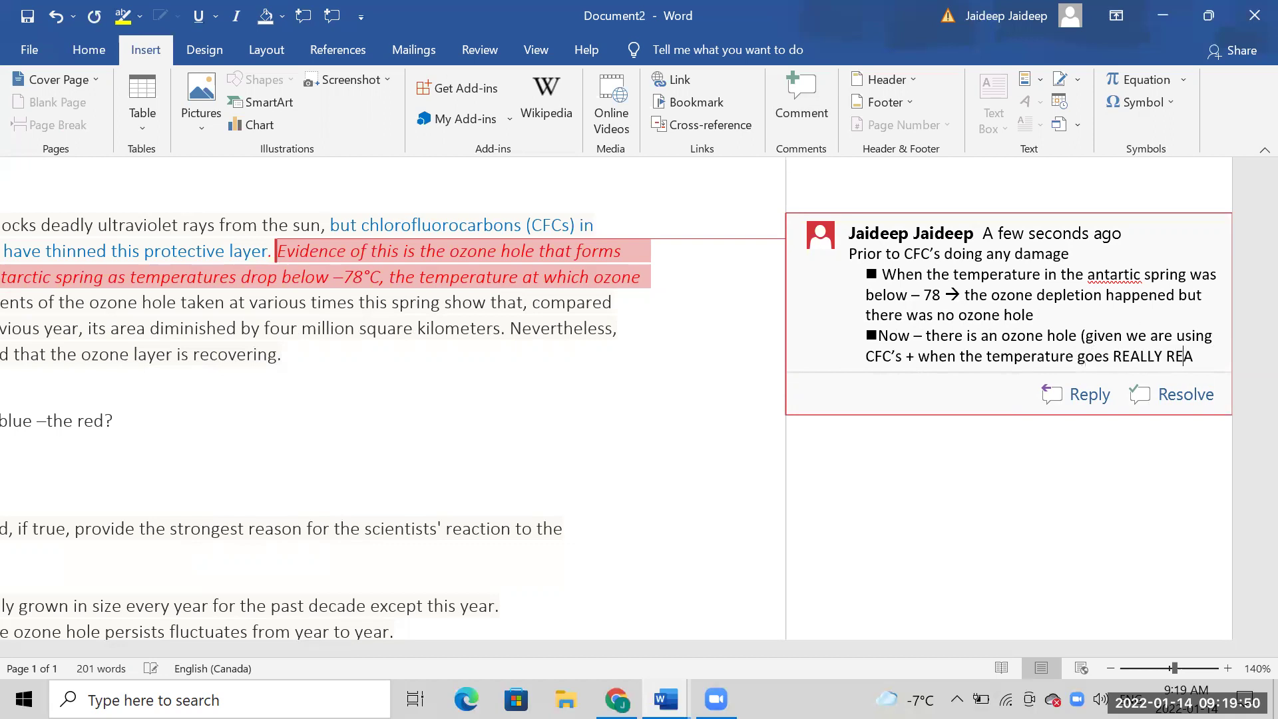
pyautogui.write('LLY LOW)')
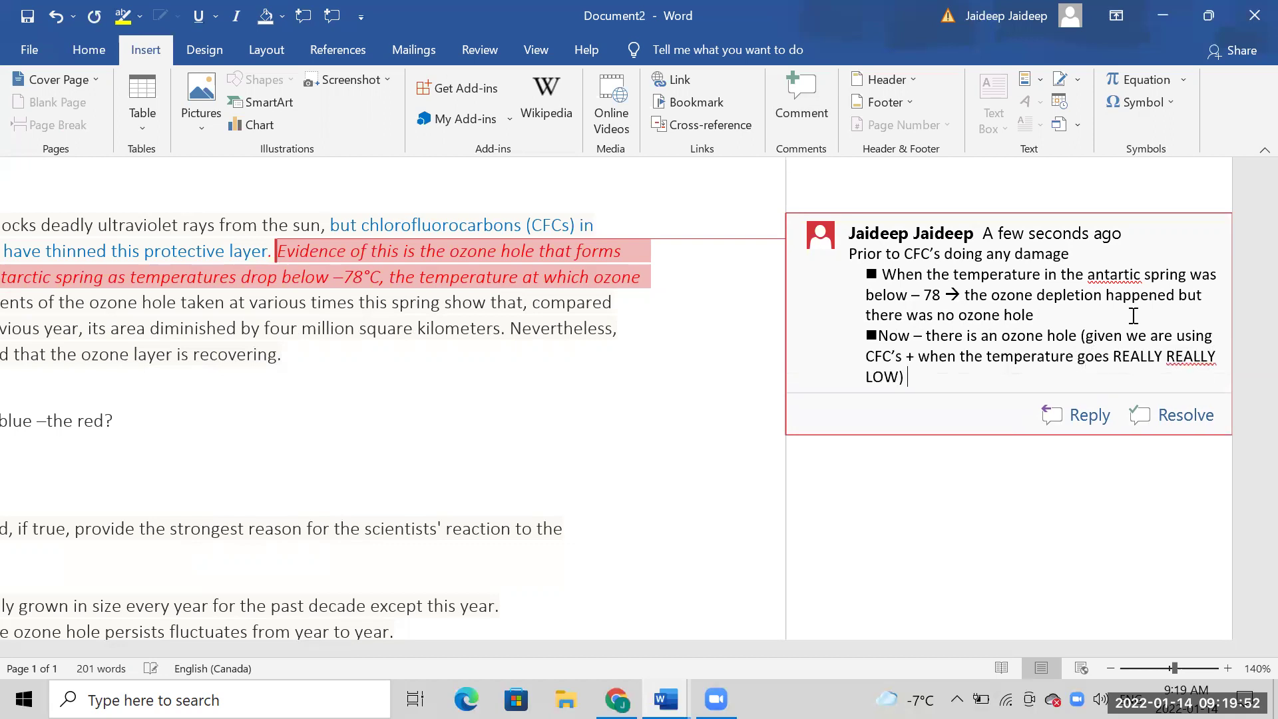
pyautogui.press('BackSpace')
pyautogui.press('BackSpace')
pyautogui.press('BackSpace')
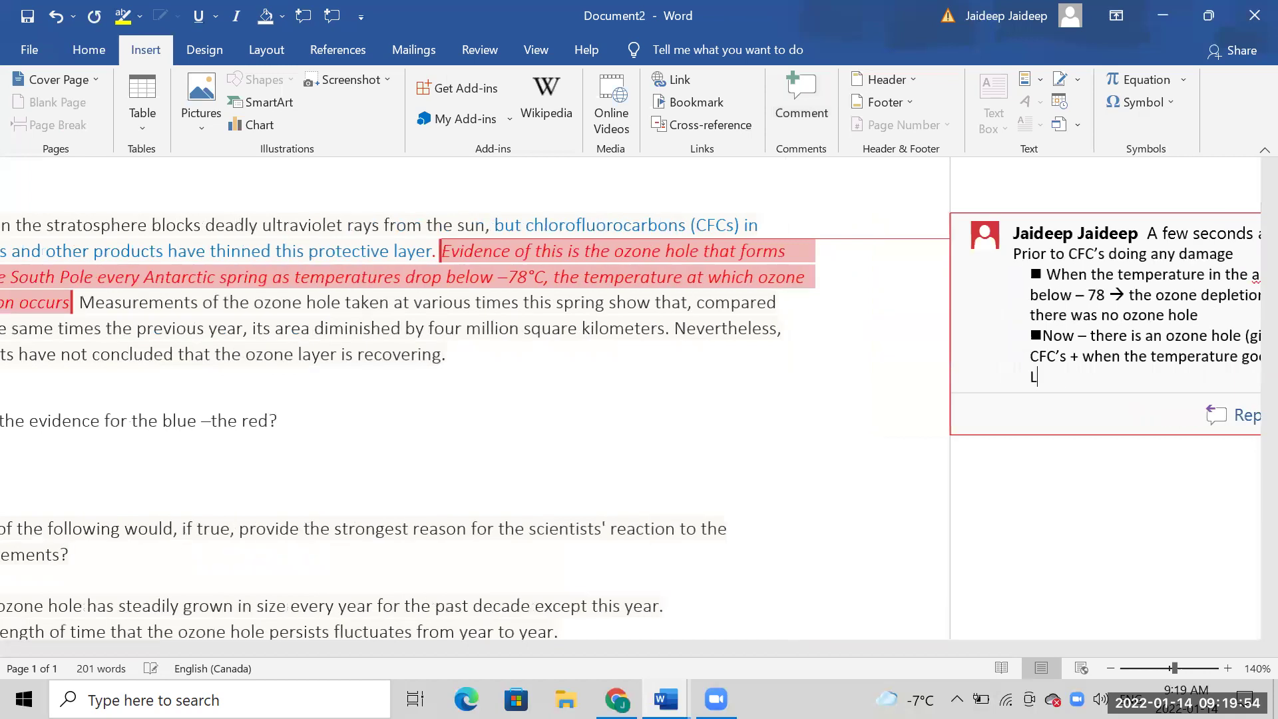
pyautogui.write('ow)')
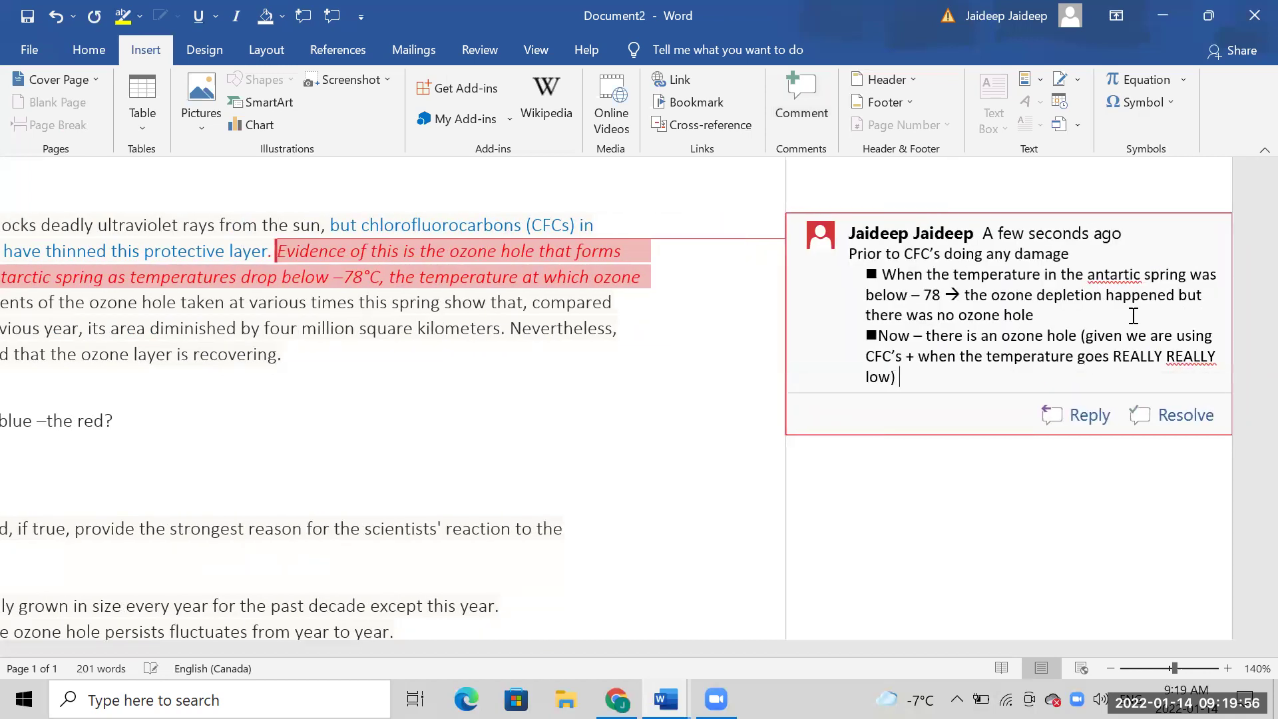
pyautogui.click(763, 362)
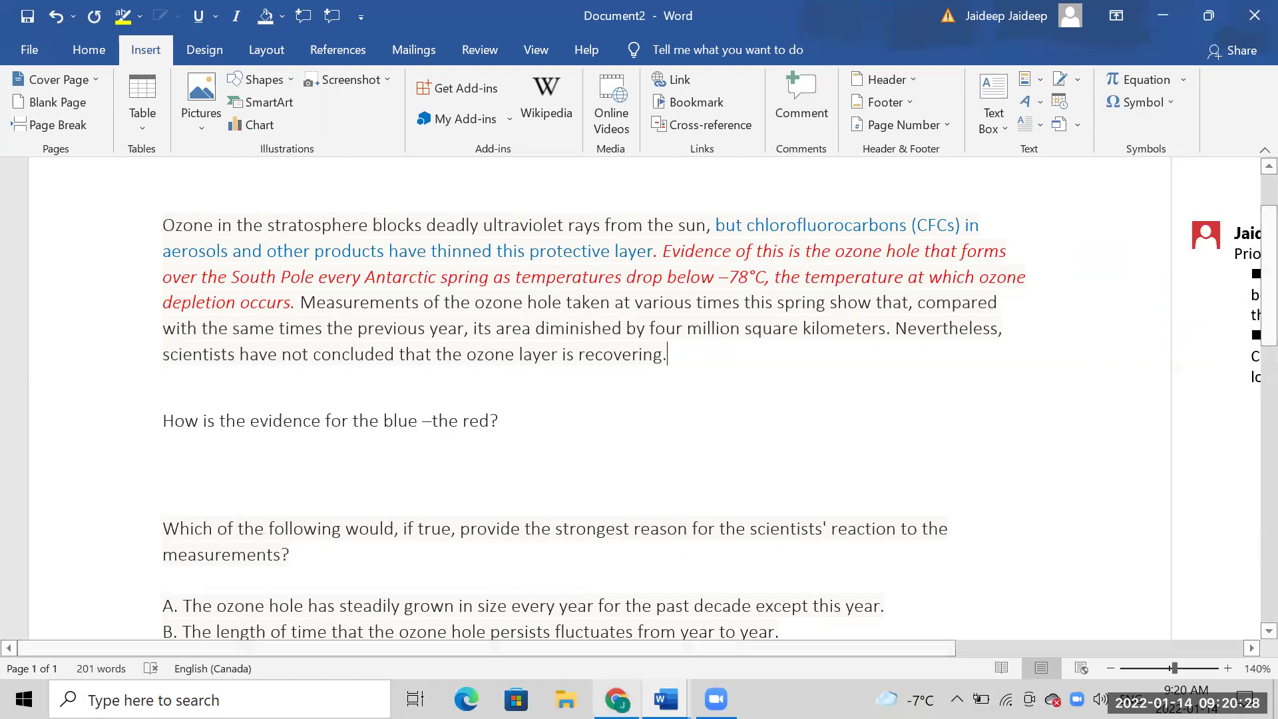
# - Switch to the browser, check the timer statistics for the ozone question on GMAT Club, and return to Word
pyautogui.click(617, 699)
pyautogui.click(653, 9)
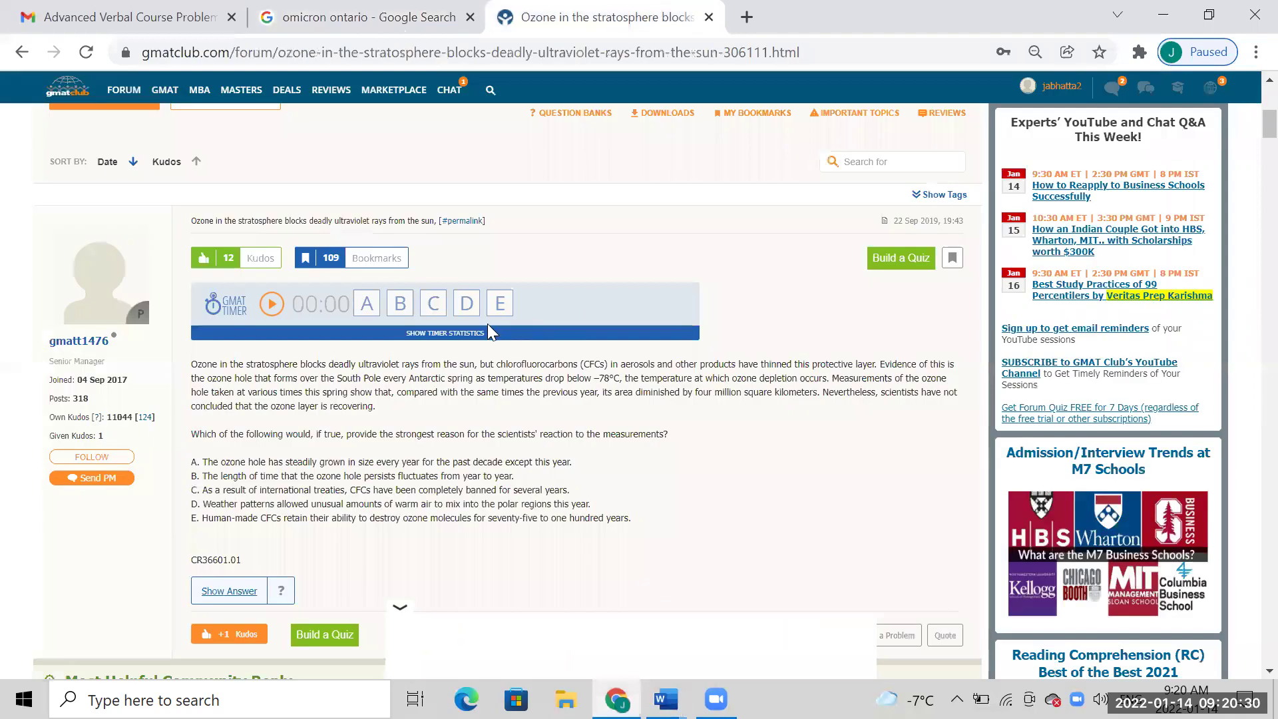
pyautogui.click(451, 333)
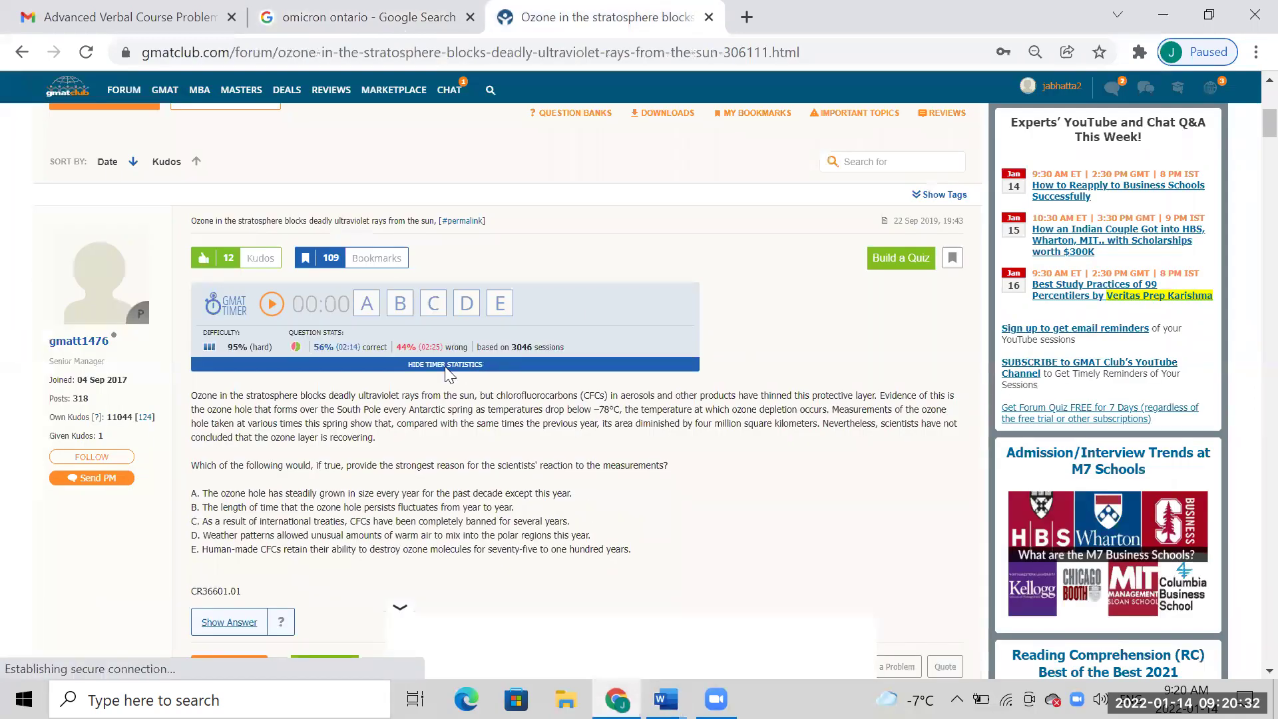
pyautogui.click(448, 364)
pyautogui.hotkey('alt', 'Tab')
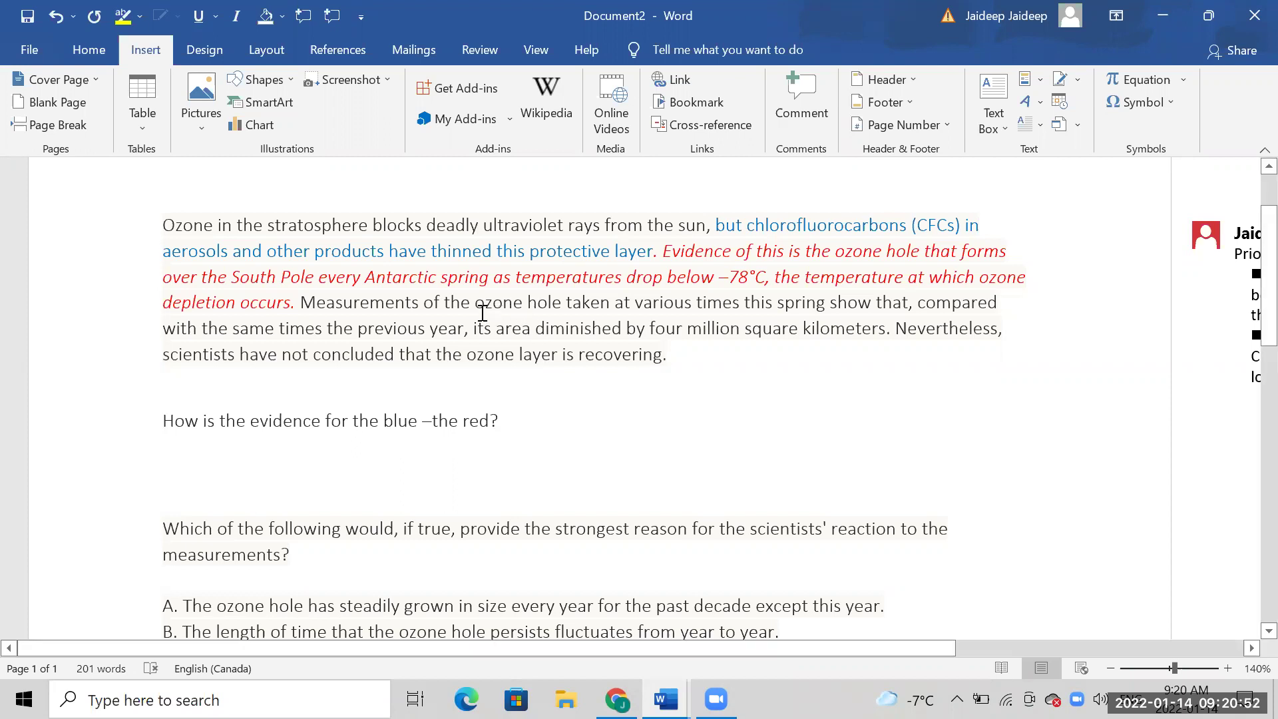
# - Highlight "ozone hole" and "its area diminished by four million square kilometers" in yellow in the passage's measurements sentence
pyautogui.moveTo(476, 305); pyautogui.dragTo(563, 303)
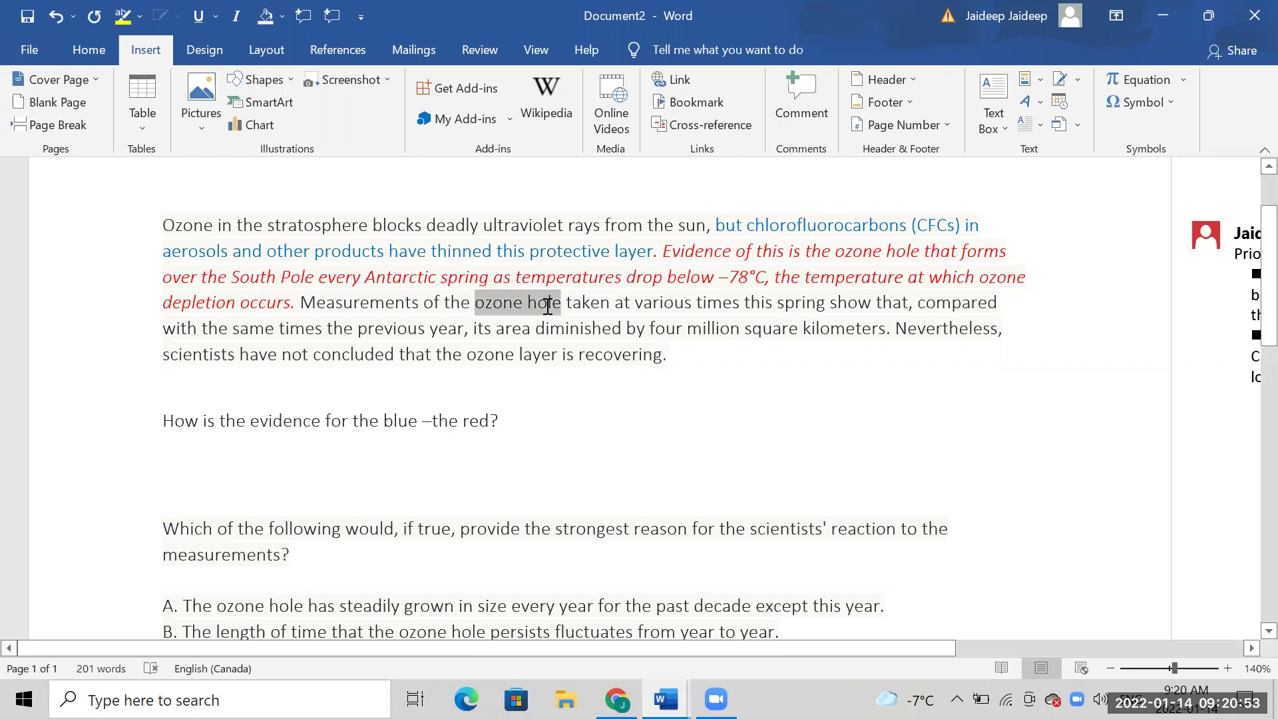
pyautogui.click(90, 50)
pyautogui.click(371, 118)
pyautogui.click(563, 304)
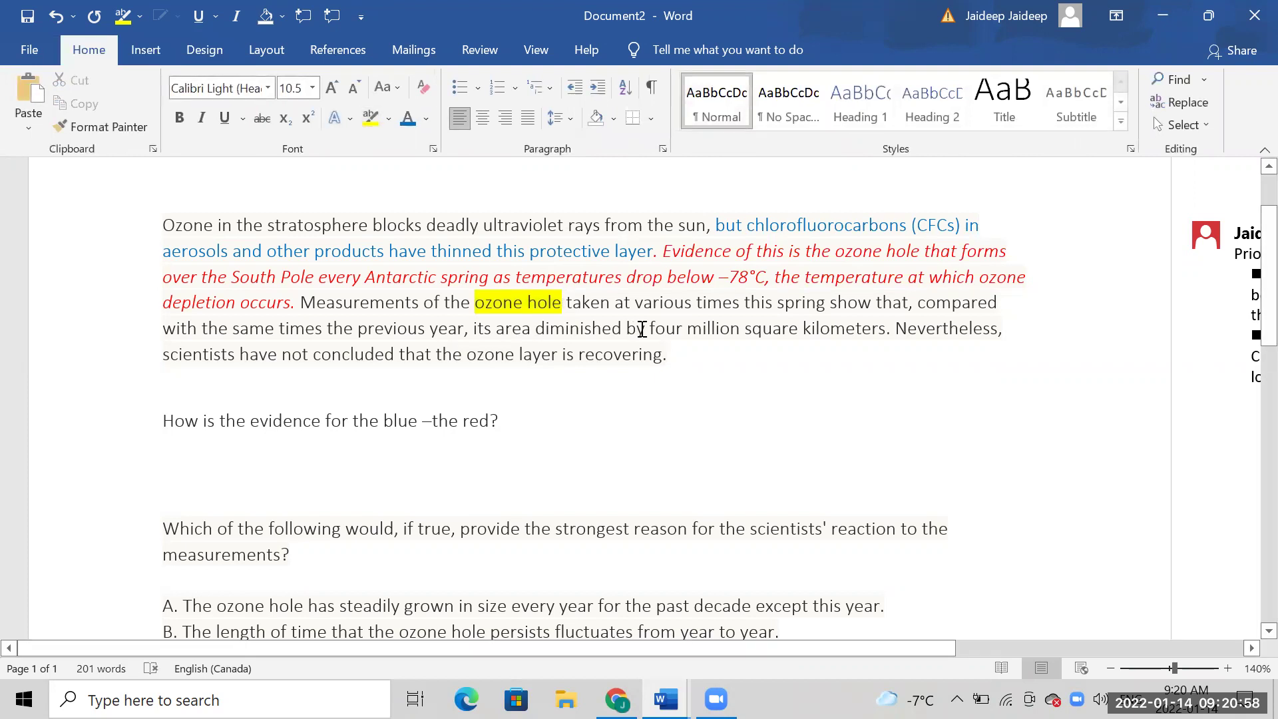
pyautogui.moveTo(501, 326); pyautogui.dragTo(874, 334)
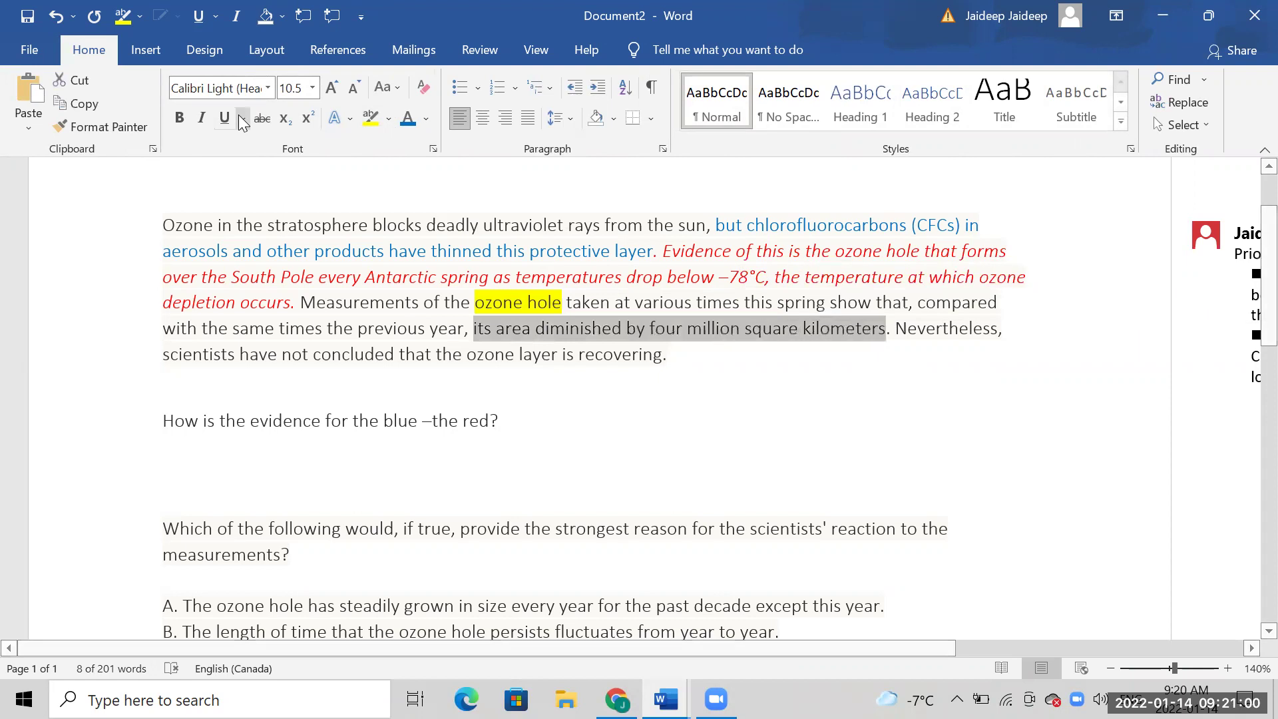
pyautogui.click(371, 118)
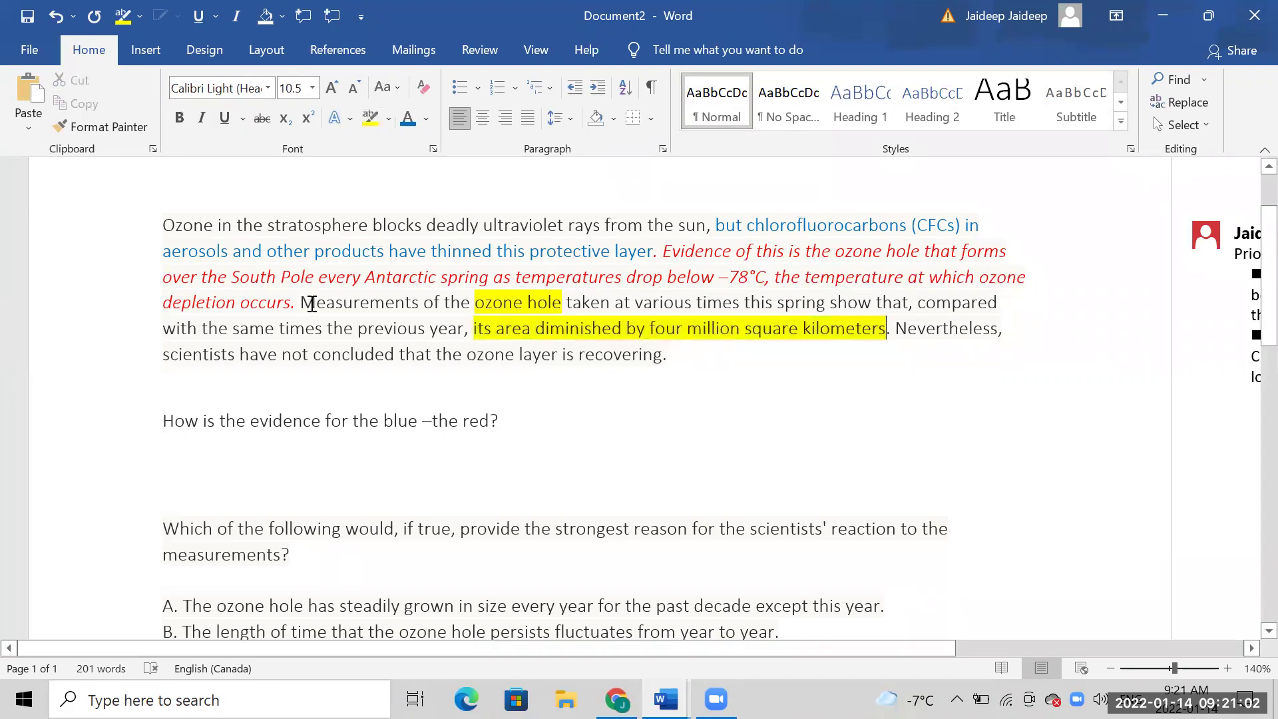
# - Attach a comment to the sentence about ozone hole measurements, starting with "Isnth this contradictory ?"
pyautogui.moveTo(310, 302); pyautogui.dragTo(886, 331)
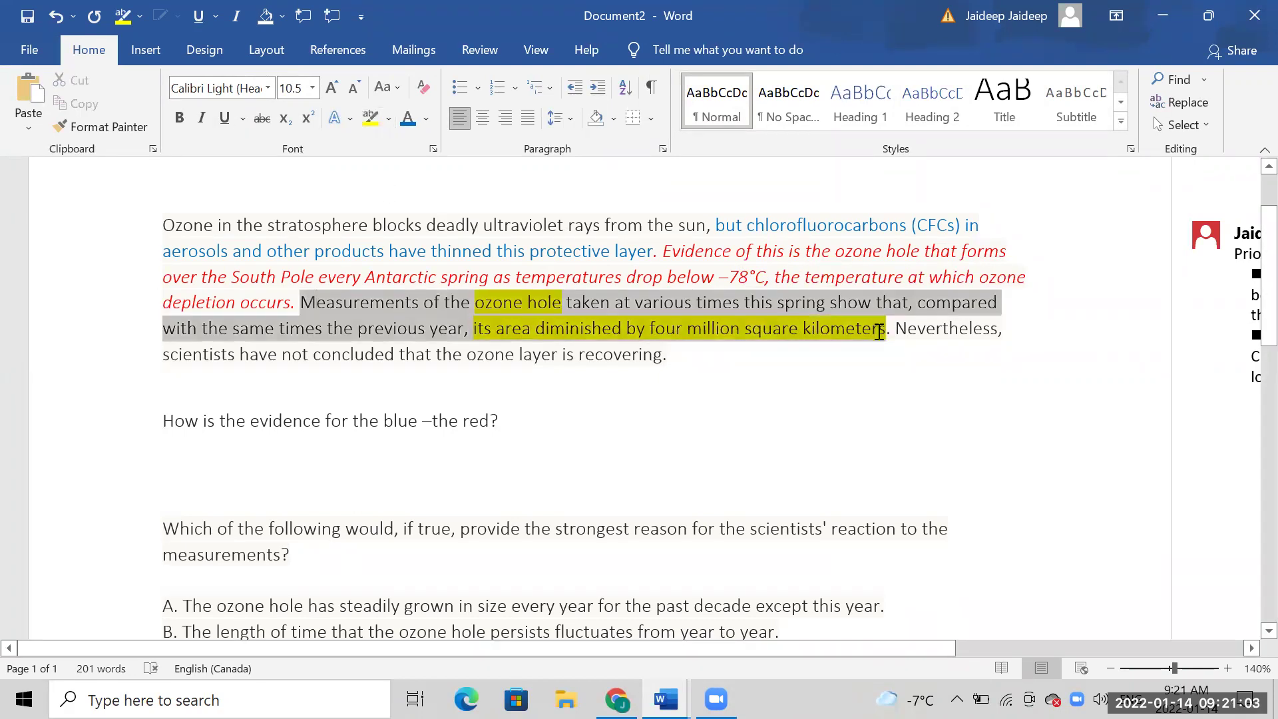
pyautogui.click(146, 50)
pyautogui.click(802, 100)
pyautogui.write('Isnthi')
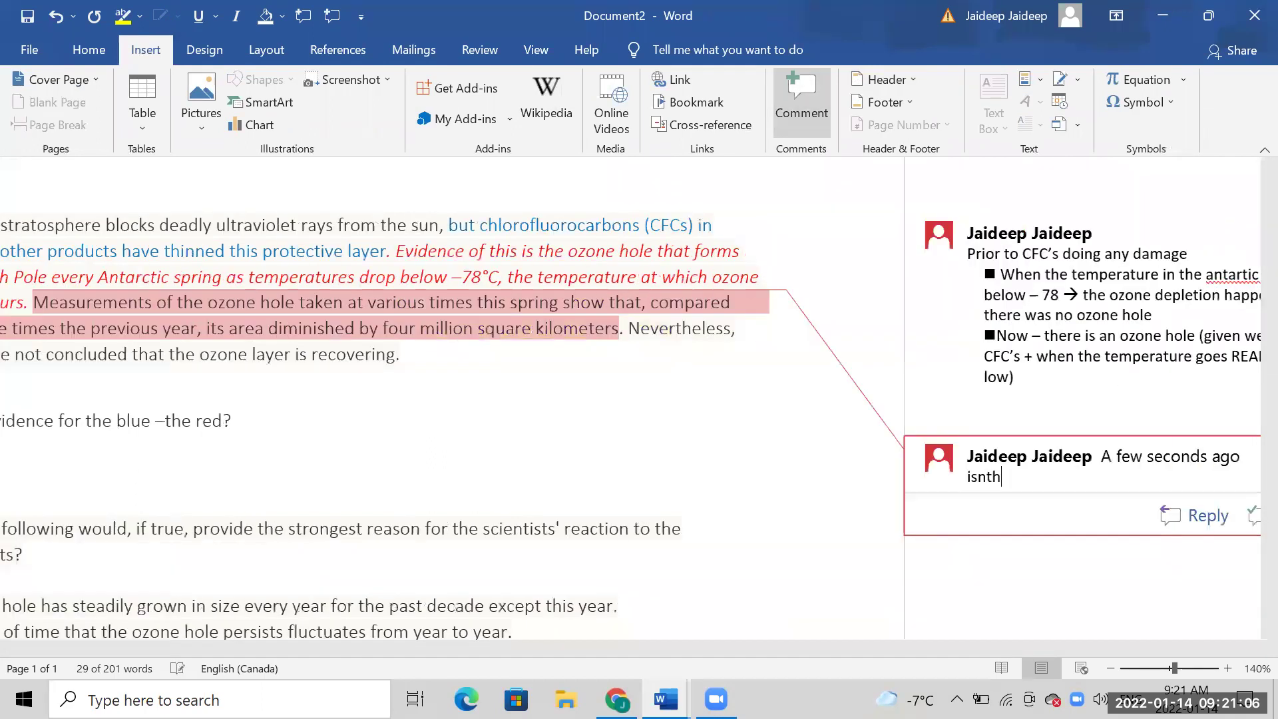
pyautogui.press('BackSpace')
pyautogui.write('this')
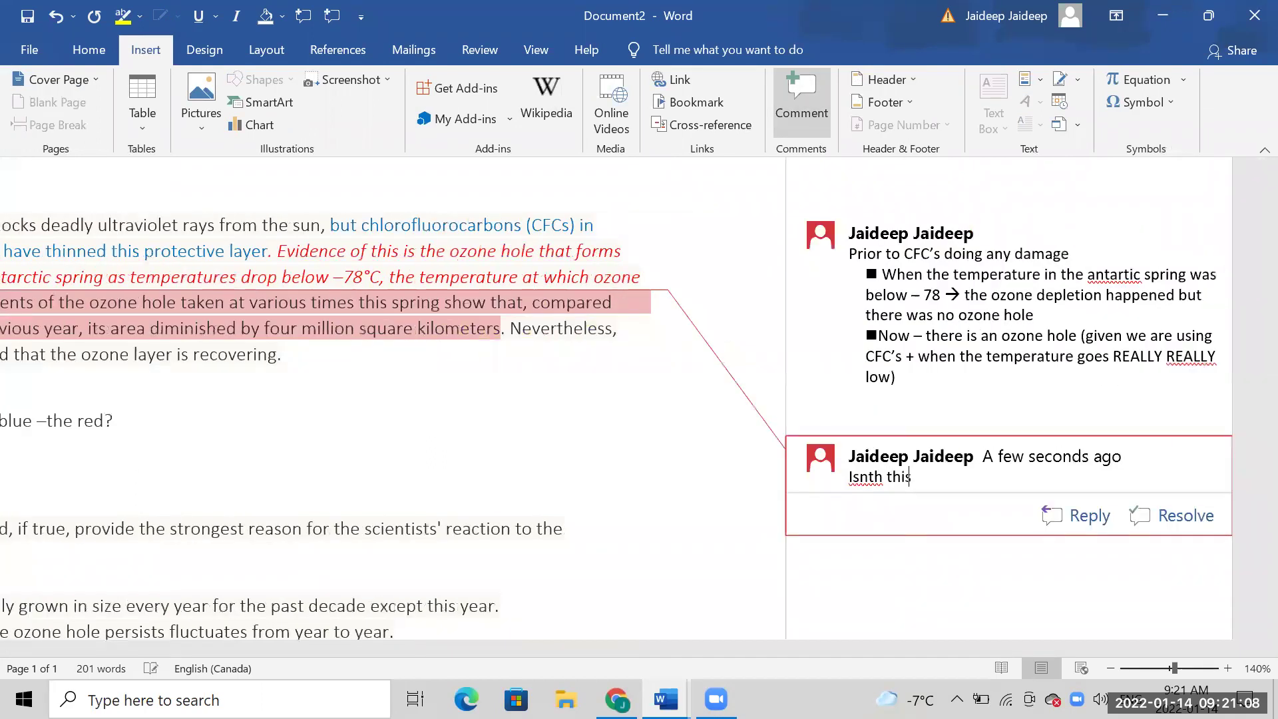
pyautogui.write(' contradictory ?')
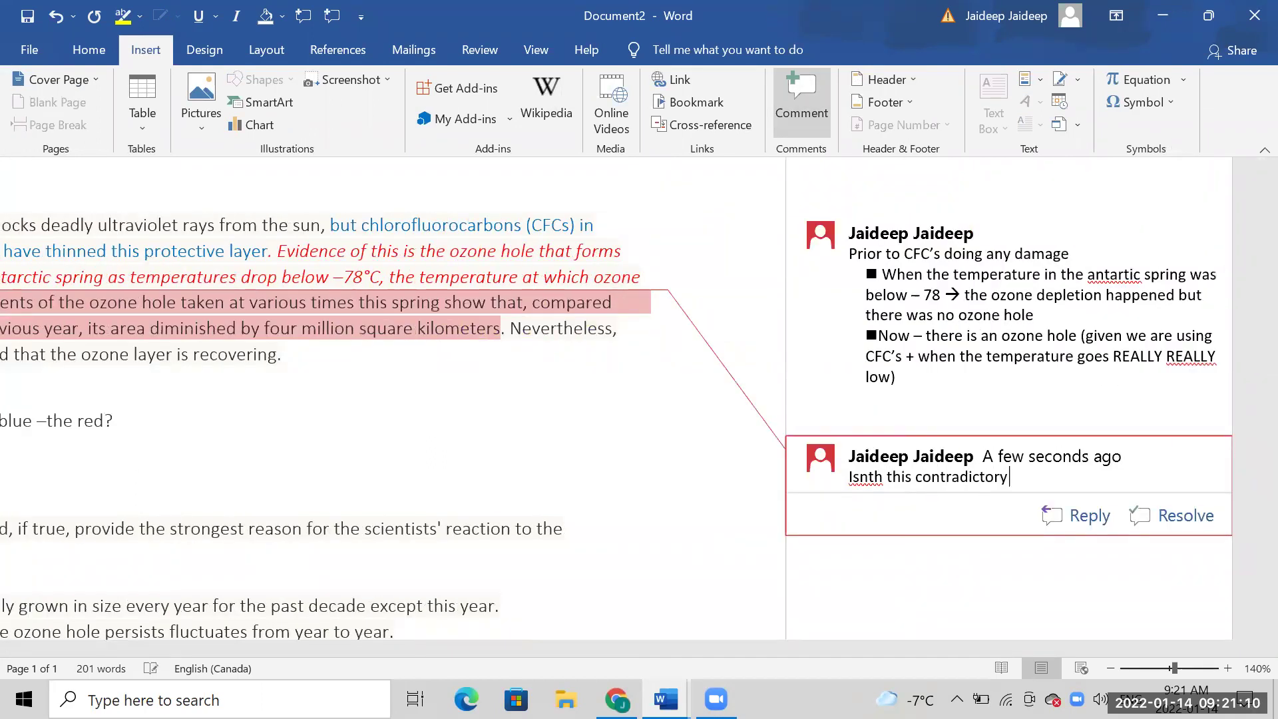
# - Add two separate lines to the new comment: "How is the ozone hole – so small" and "If aerosols are responsible for this"
pyautogui.press('Return')
pyautogui.press('Return')
pyautogui.write('How i')
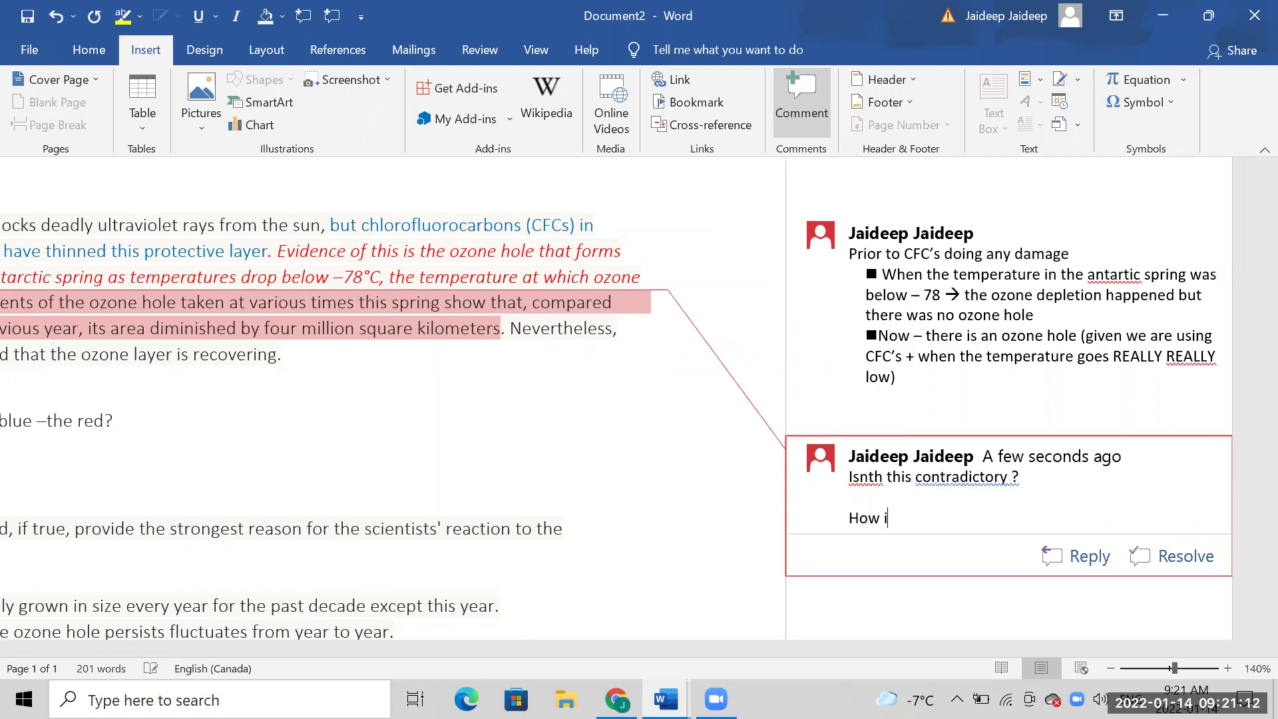
pyautogui.write('s the ozone hole - so smal')
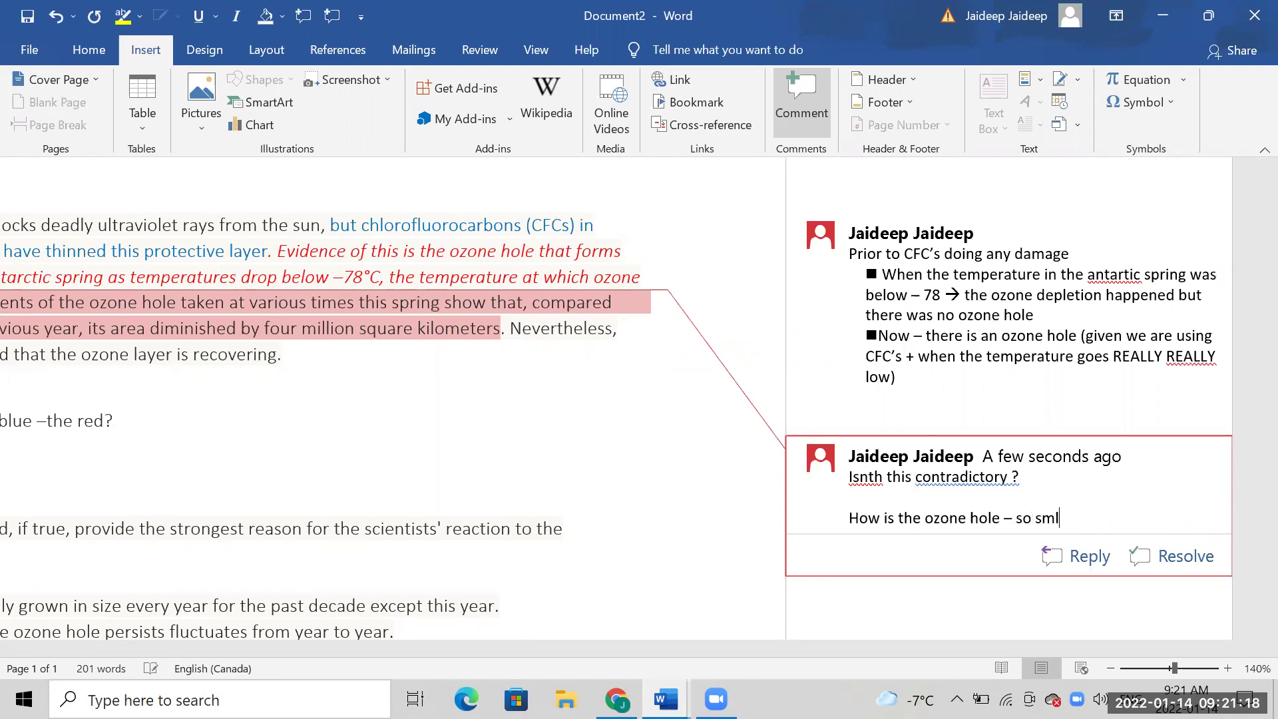
pyautogui.write('l')
pyautogui.press('Return')
pyautogui.press('Return')
pyautogui.write('If aero')
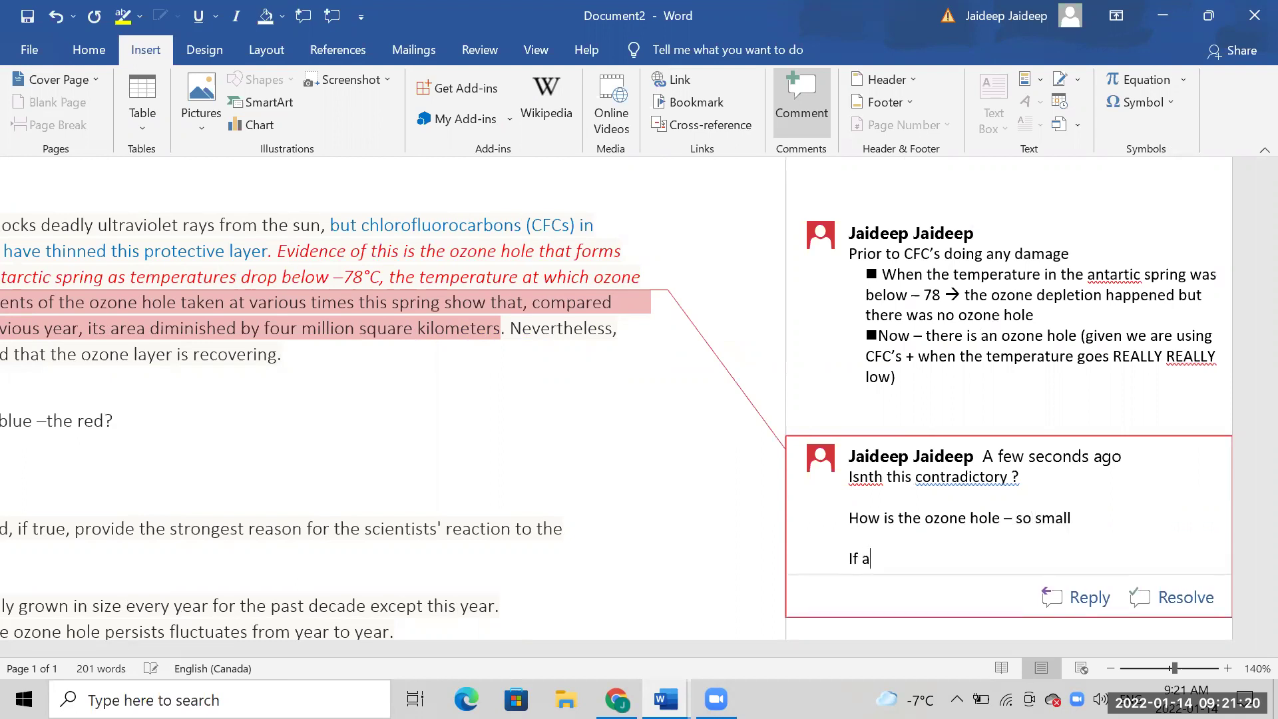
pyautogui.write('sols are responsible for this')
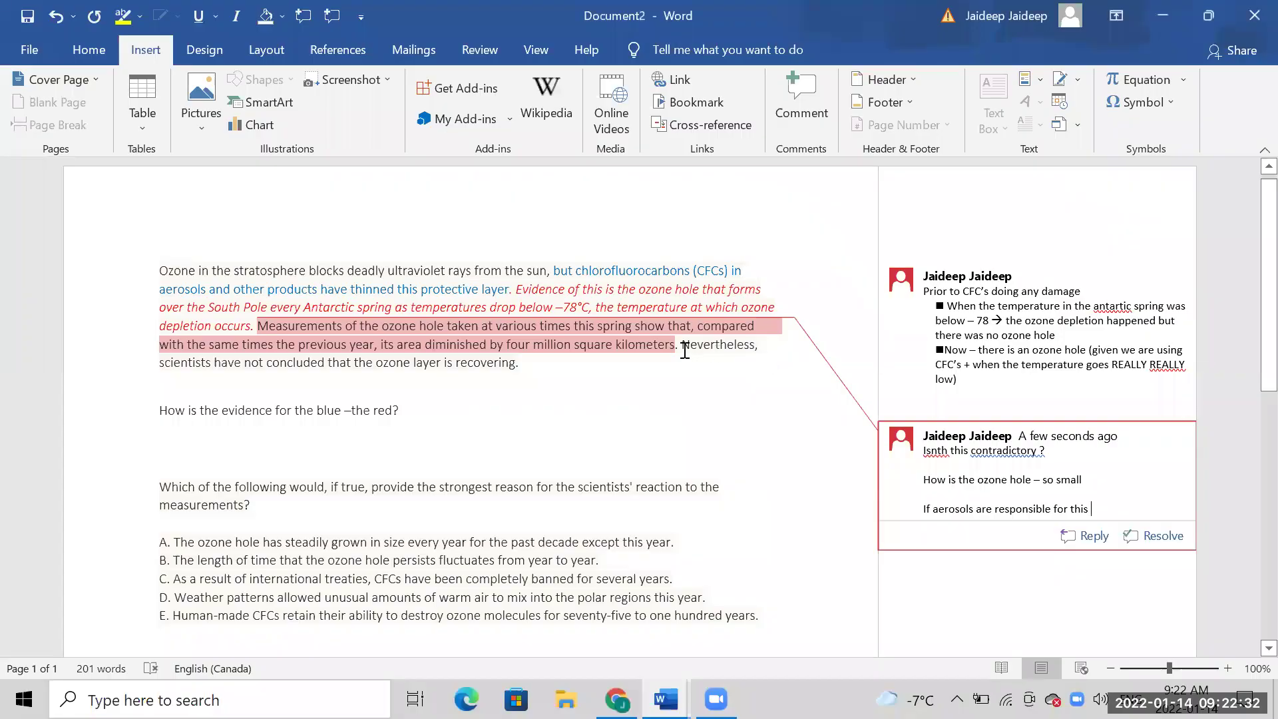
pyautogui.moveTo(685, 351); pyautogui.dragTo(722, 359)
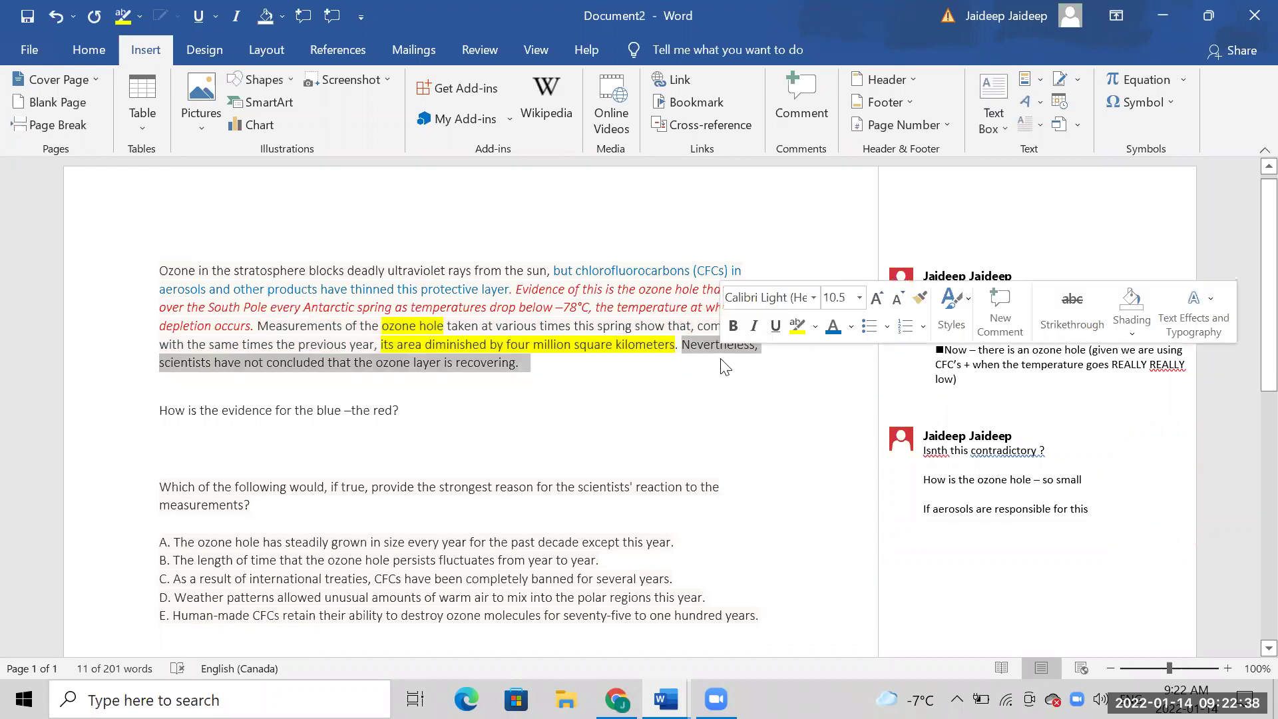
pyautogui.click(678, 413)
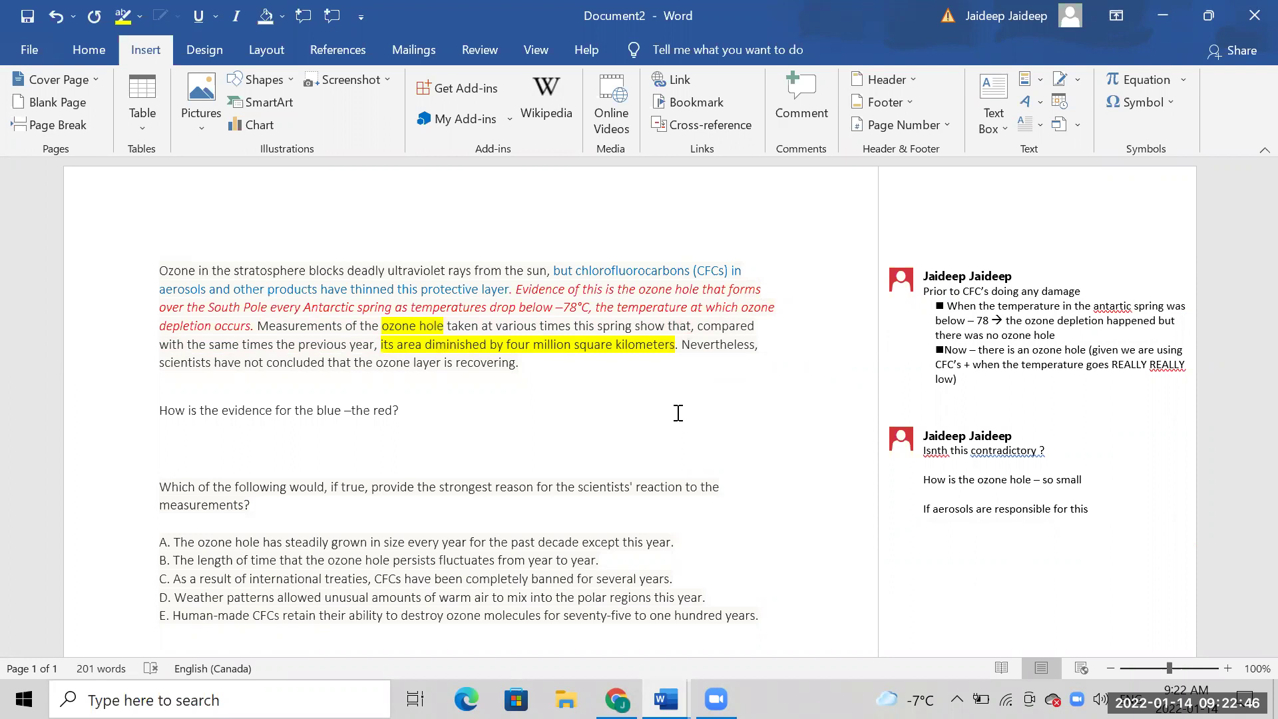
pyautogui.moveTo(691, 326)
pyautogui.mouseDown()
pyautogui.moveTo(702, 356)
pyautogui.moveTo(680, 345)
pyautogui.mouseUp()
pyautogui.click(707, 362)
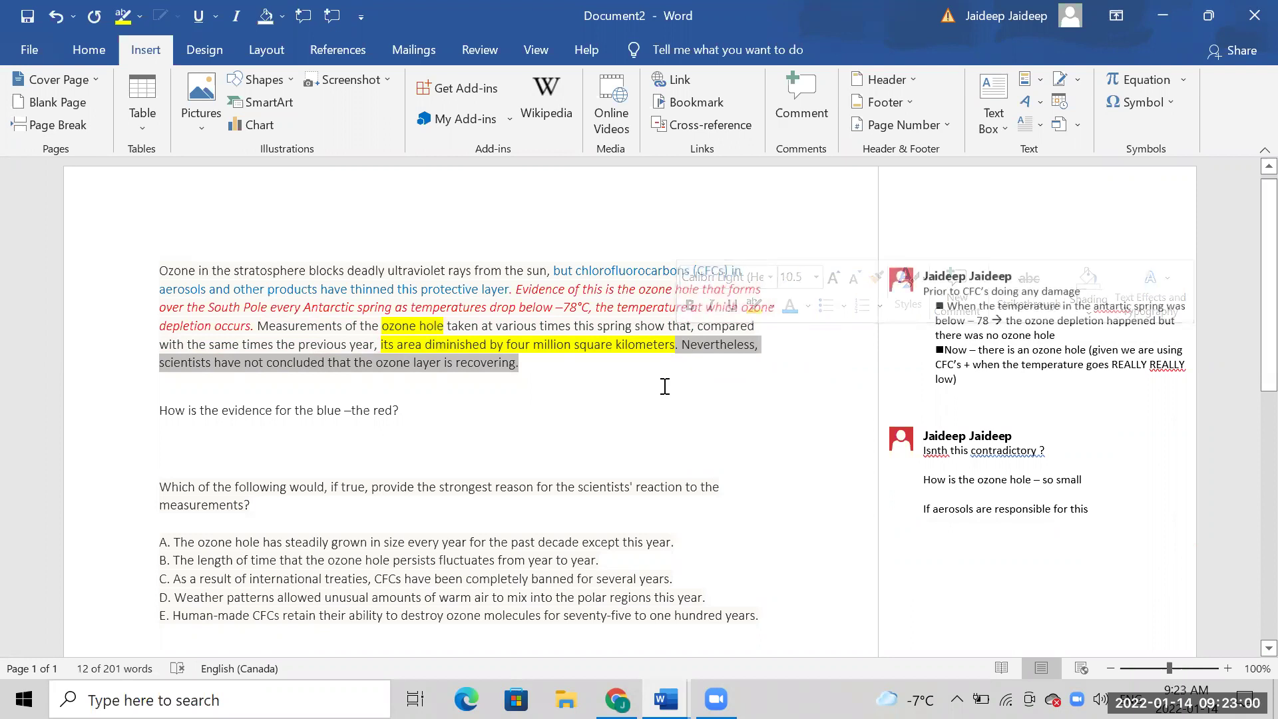
# - Below the passage, insert the line "Why not ? I mean → the ozone hole is smaller by 4 million square kilmoteres"
pyautogui.click(627, 374)
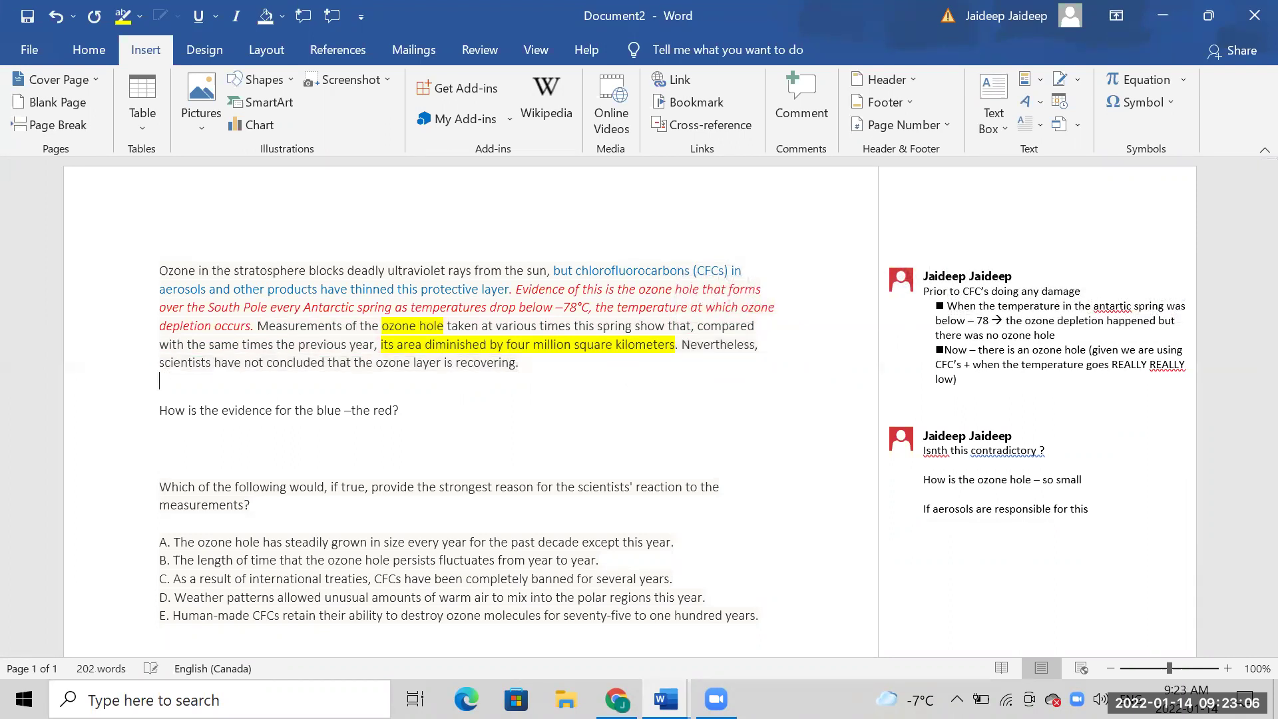
pyautogui.press('Return')
pyautogui.write('Why not ?')
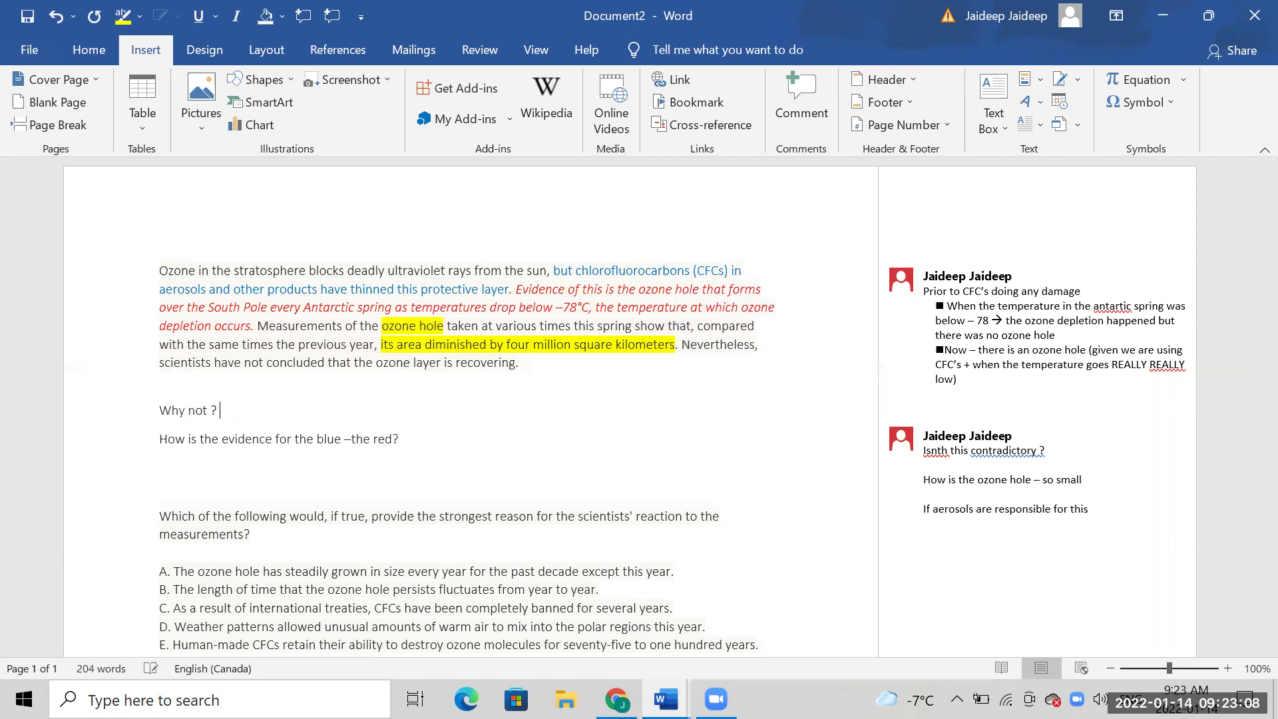
pyautogui.write(' I mean -->')
pyautogui.write(' the ozone')
pyautogui.write(' ho')
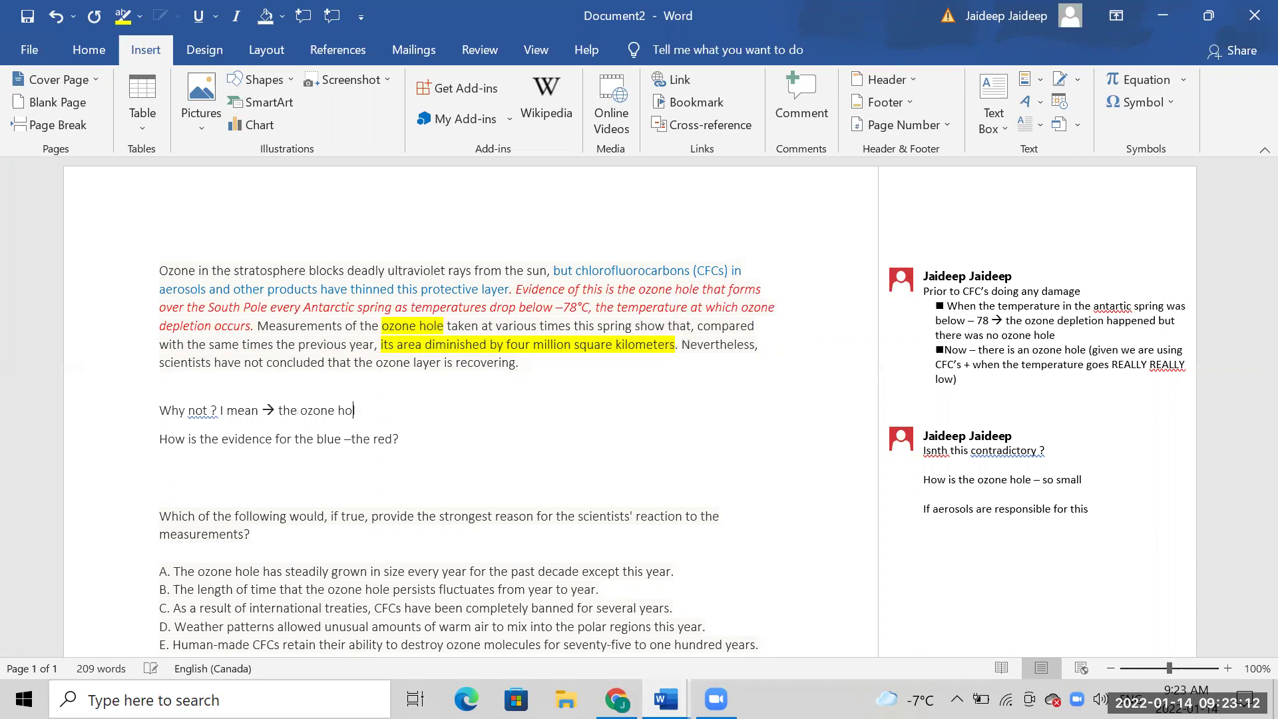
pyautogui.write('le is smalle')
pyautogui.press('Left')
pyautogui.write('e')
pyautogui.press('BackSpace')
pyautogui.write('by 4 millions square kilmos')
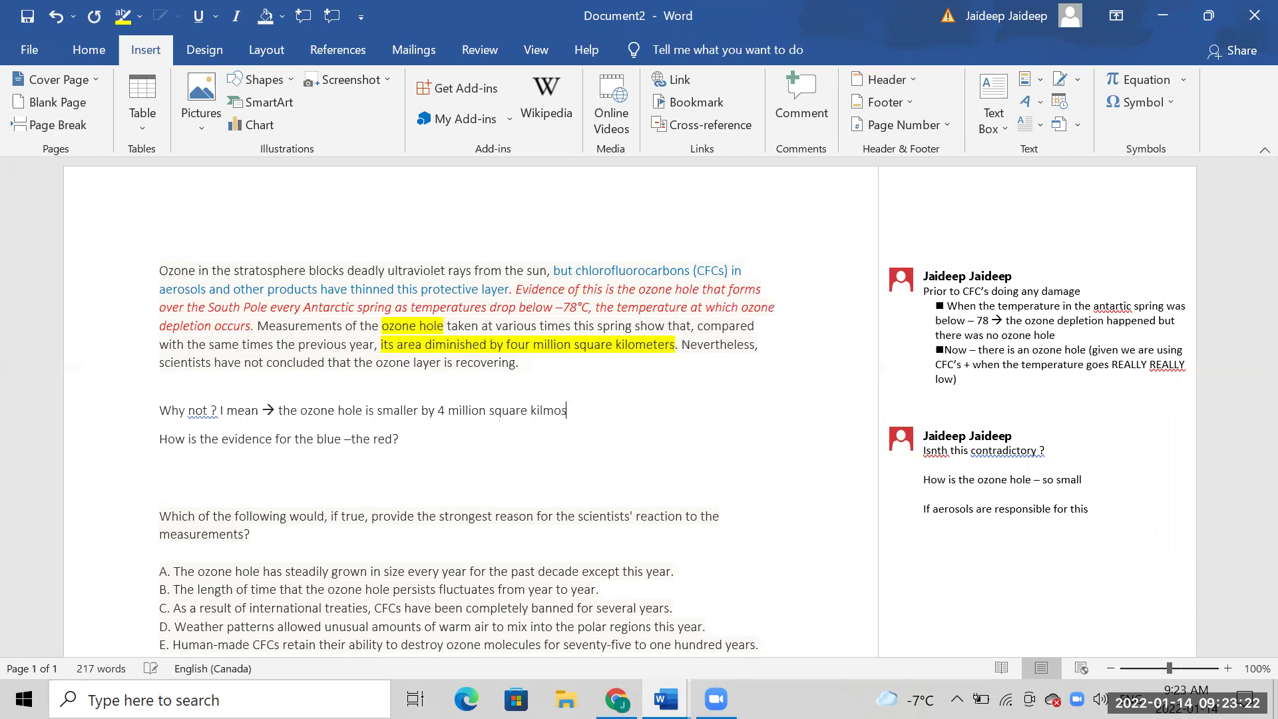
pyautogui.press('BackSpace')
pyautogui.write('ter')
pyautogui.press('BackSpace')
pyautogui.press('BackSpace')
pyautogui.press('BackSpace')
pyautogui.write('teres')
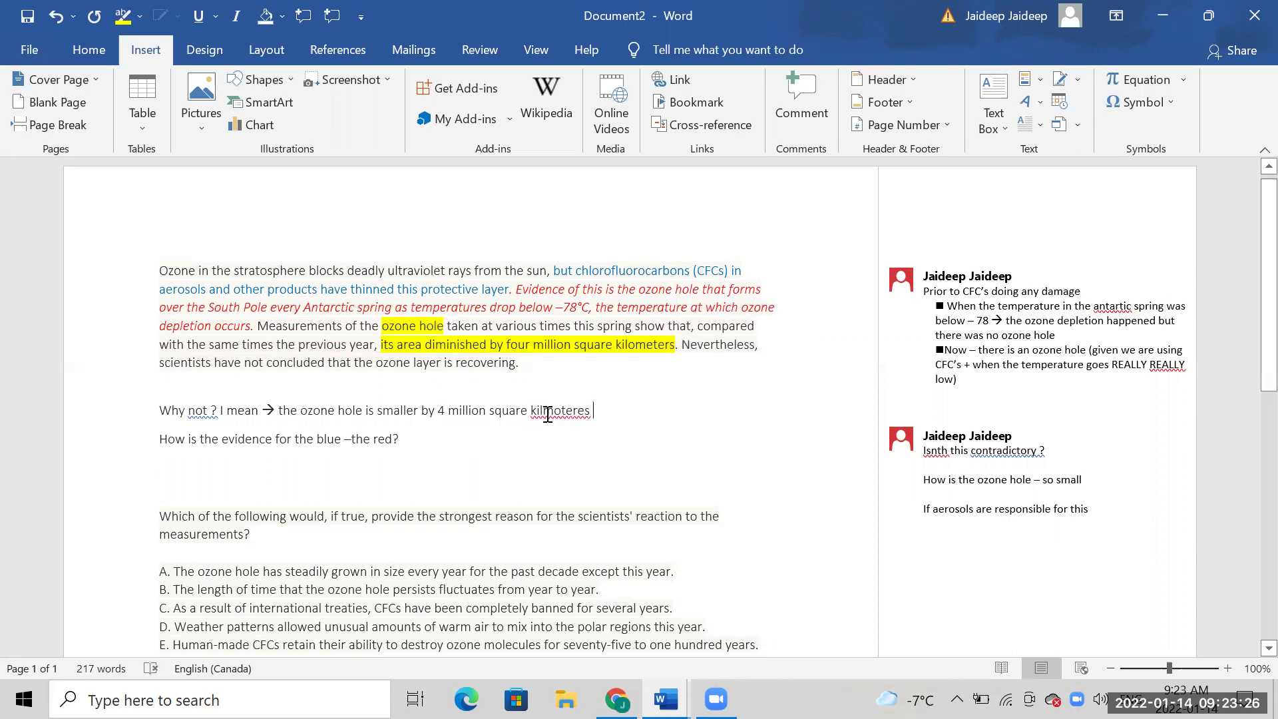
# - Correct the misspelled last word of the "Why not ?" line to the suggested spelling "kilometres"
pyautogui.click(559, 403)
pyautogui.press('BackSpace')
pyautogui.write('e')
pyautogui.rightClick(560, 403)
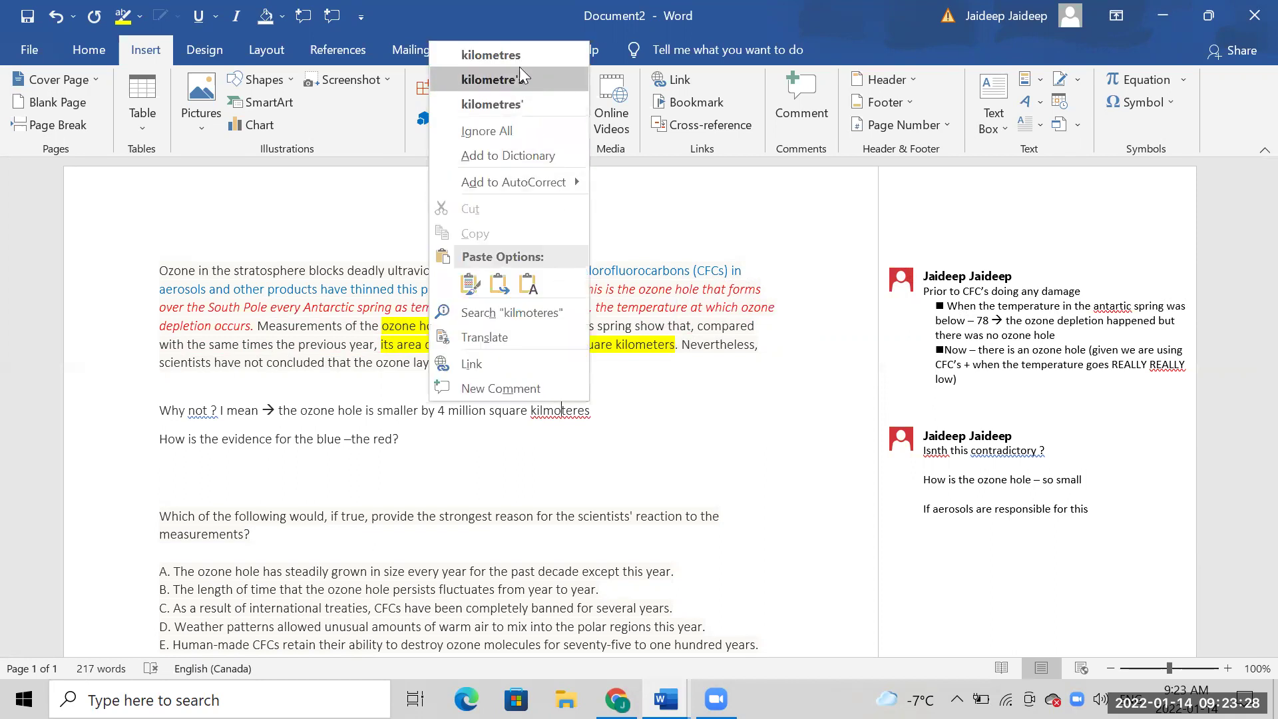
pyautogui.click(512, 55)
# - Colour the whole "Why not ?" line with the standard purple font colour
pyautogui.tripleClick(177, 408)
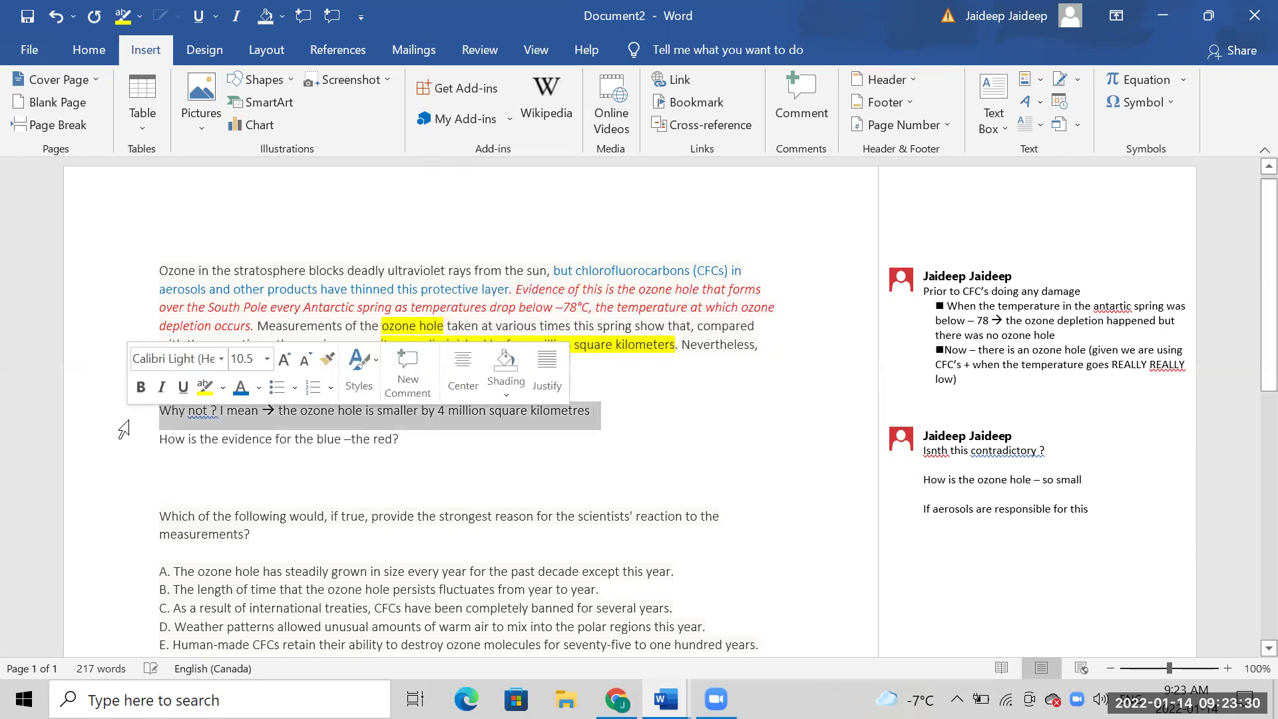
pyautogui.click(89, 50)
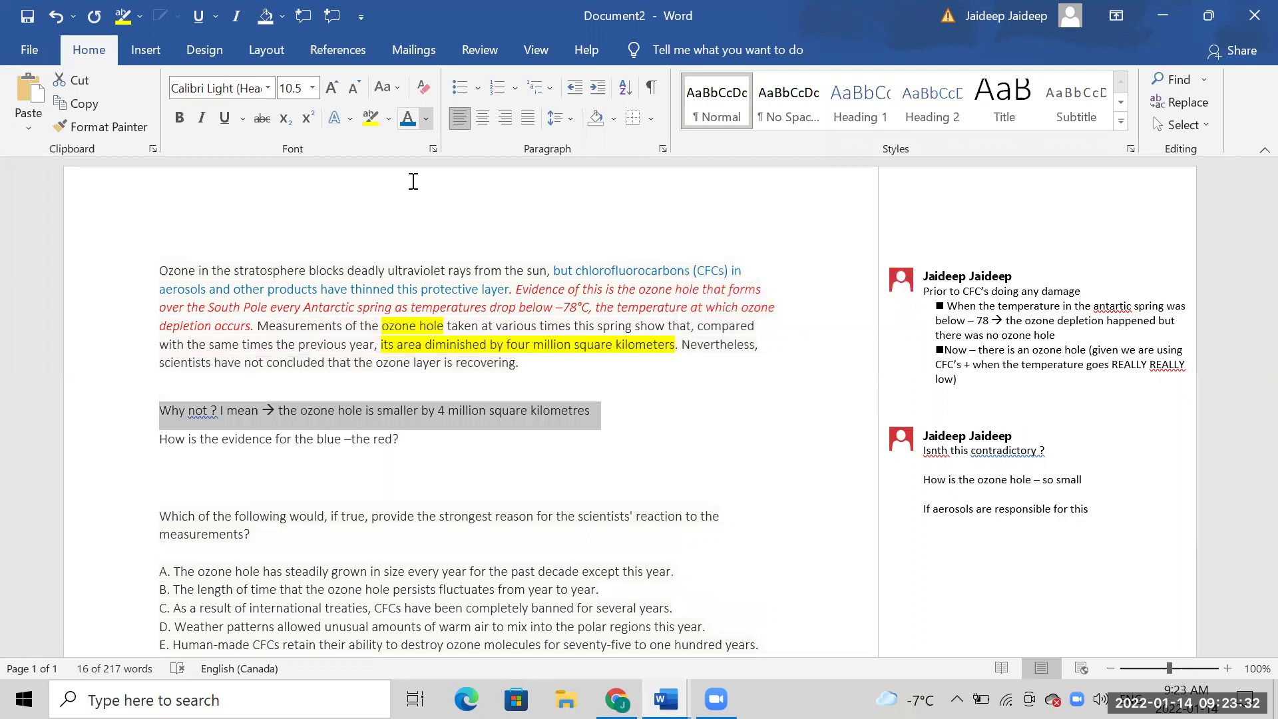
pyautogui.click(426, 118)
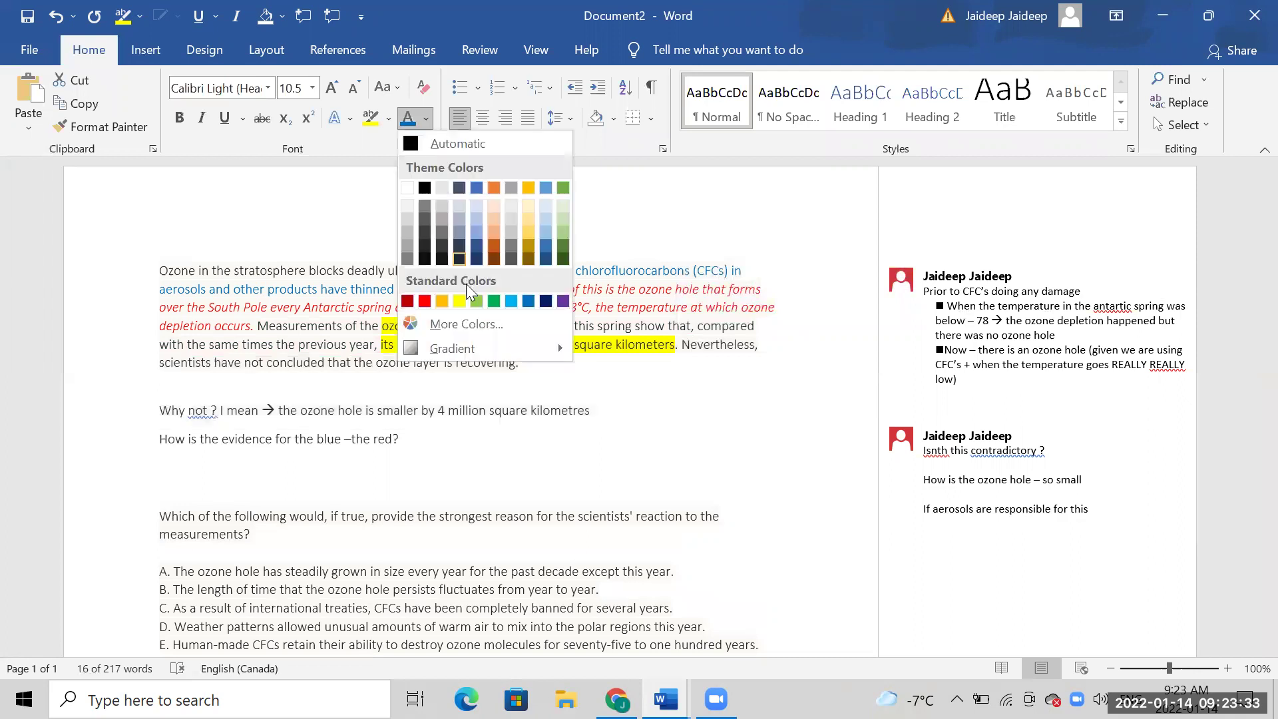
pyautogui.click(563, 302)
pyautogui.click(440, 390)
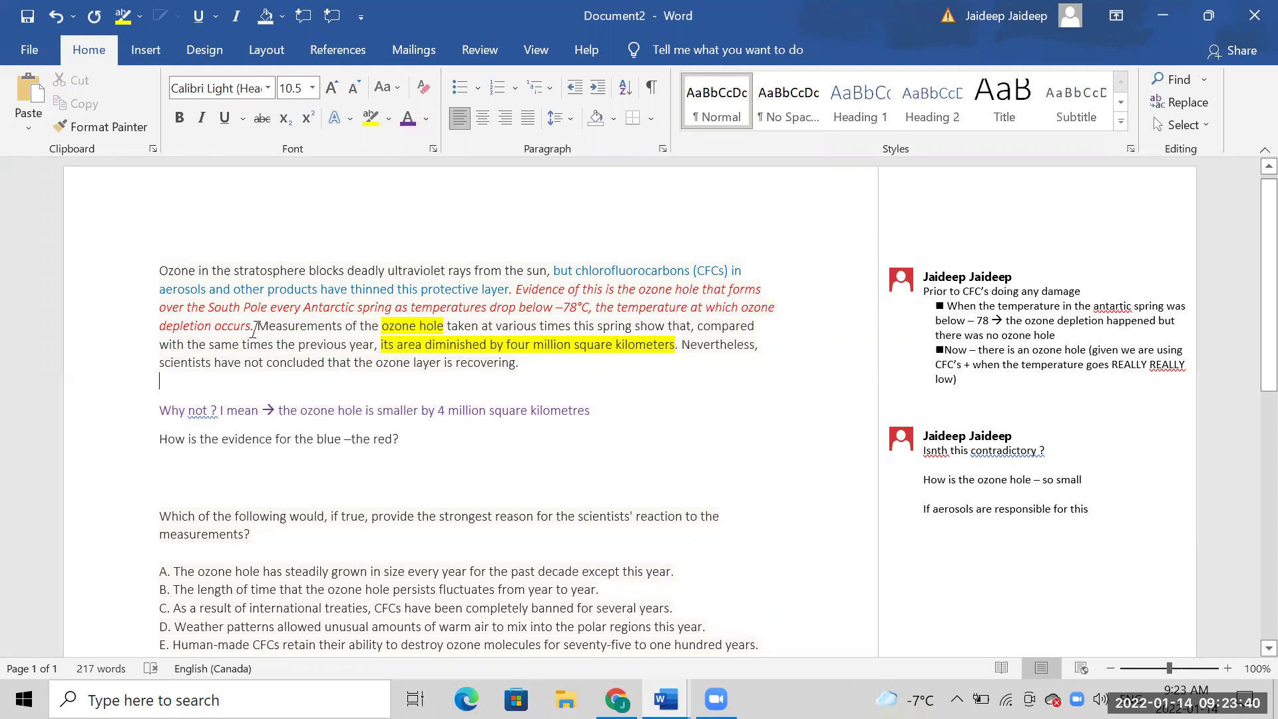
pyautogui.moveTo(256, 328); pyautogui.dragTo(158, 270)
pyautogui.moveTo(257, 325); pyautogui.dragTo(565, 360)
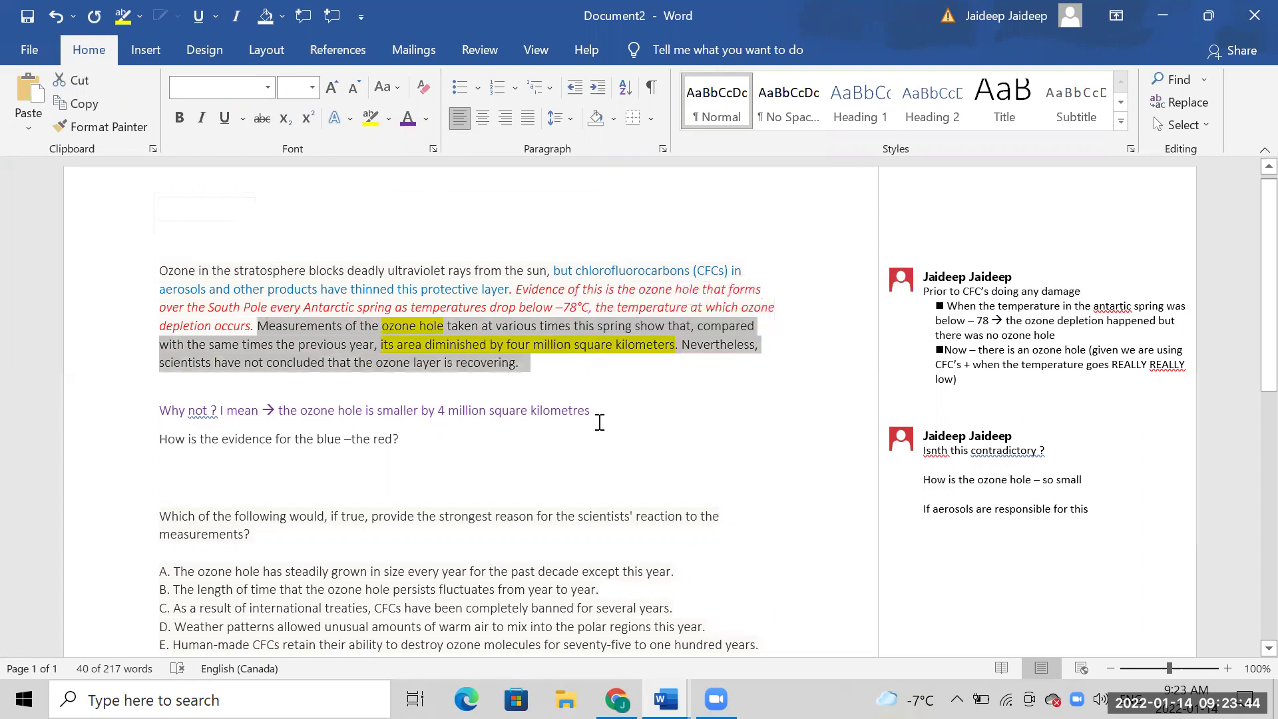
pyautogui.click(262, 326)
pyautogui.moveTo(178, 289); pyautogui.dragTo(257, 326)
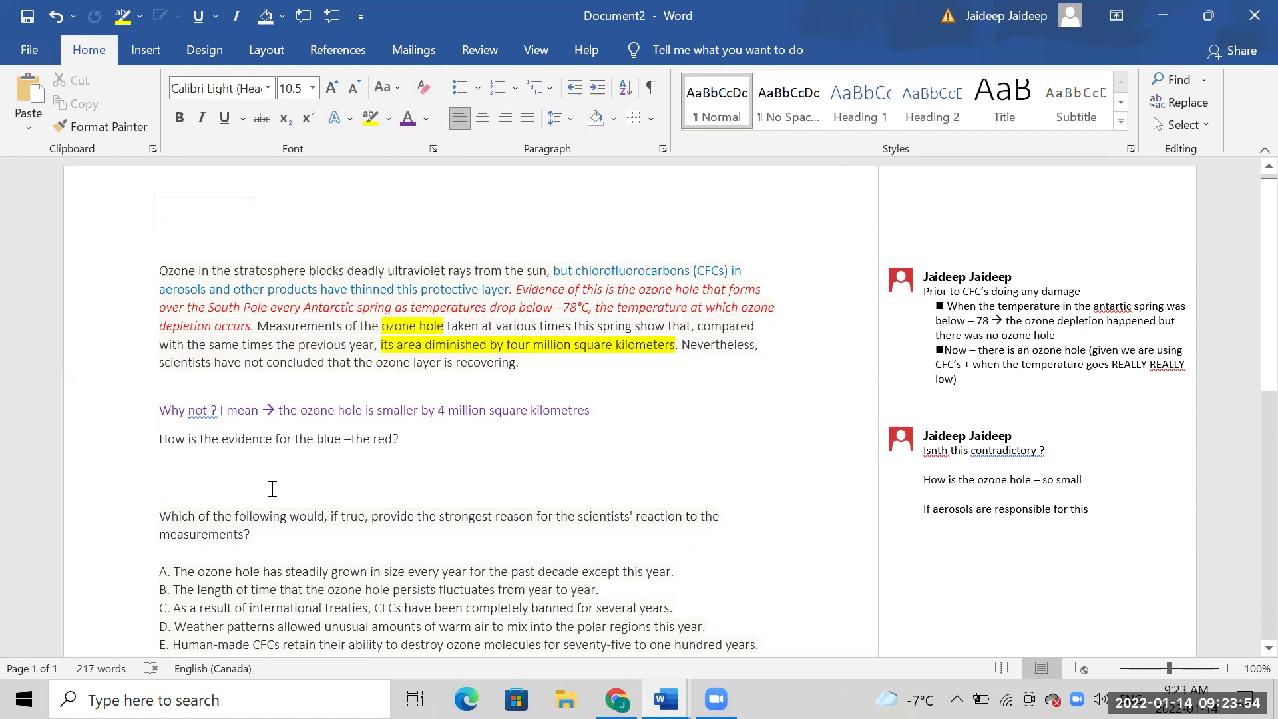
# - Move the line "How is the evidence for the blue –the red?" above the purple line, directly below the passage
pyautogui.scroll(-1, 272, 490)
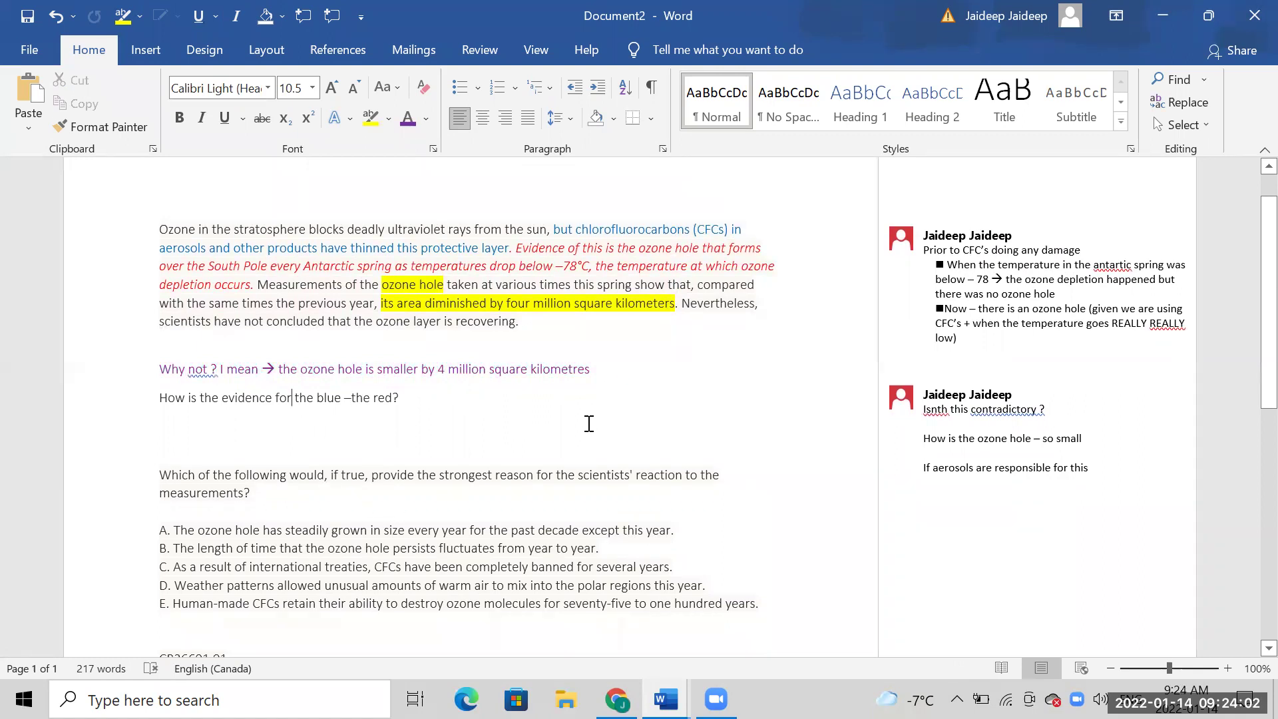
pyautogui.click(126, 408)
pyautogui.hotkey('ctrl', 'c')
pyautogui.press('Delete')
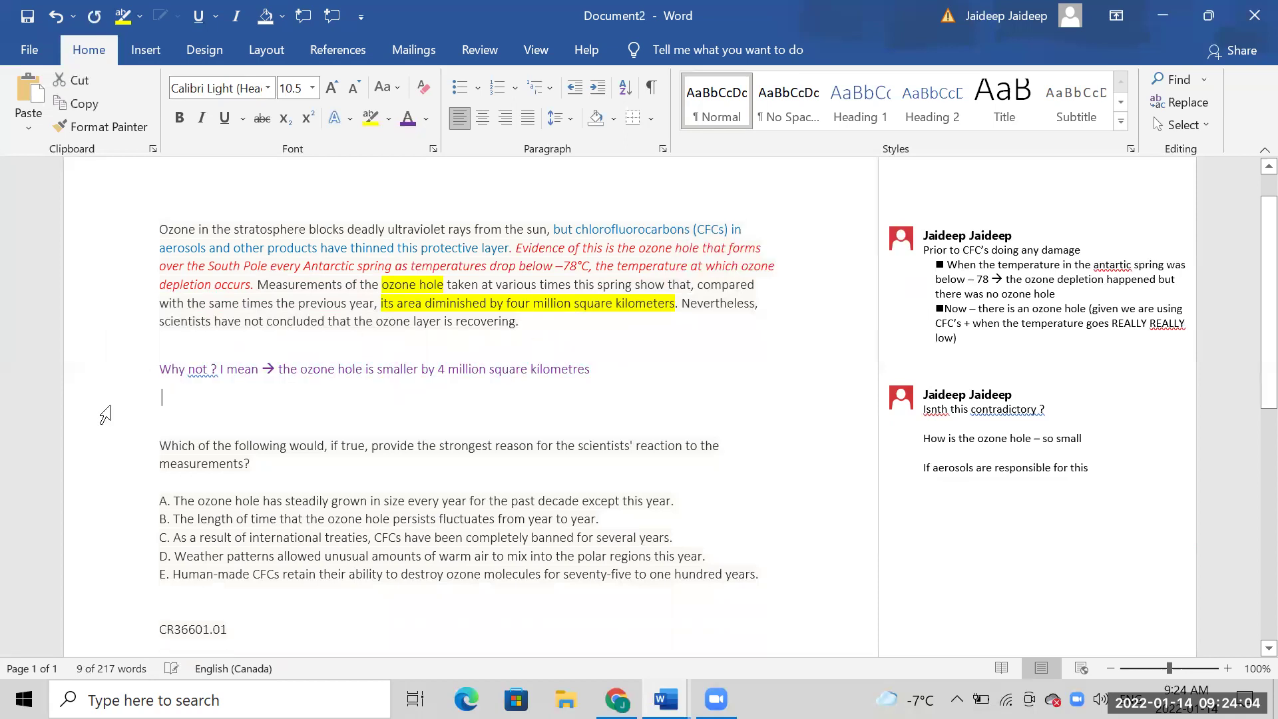
pyautogui.click(212, 350)
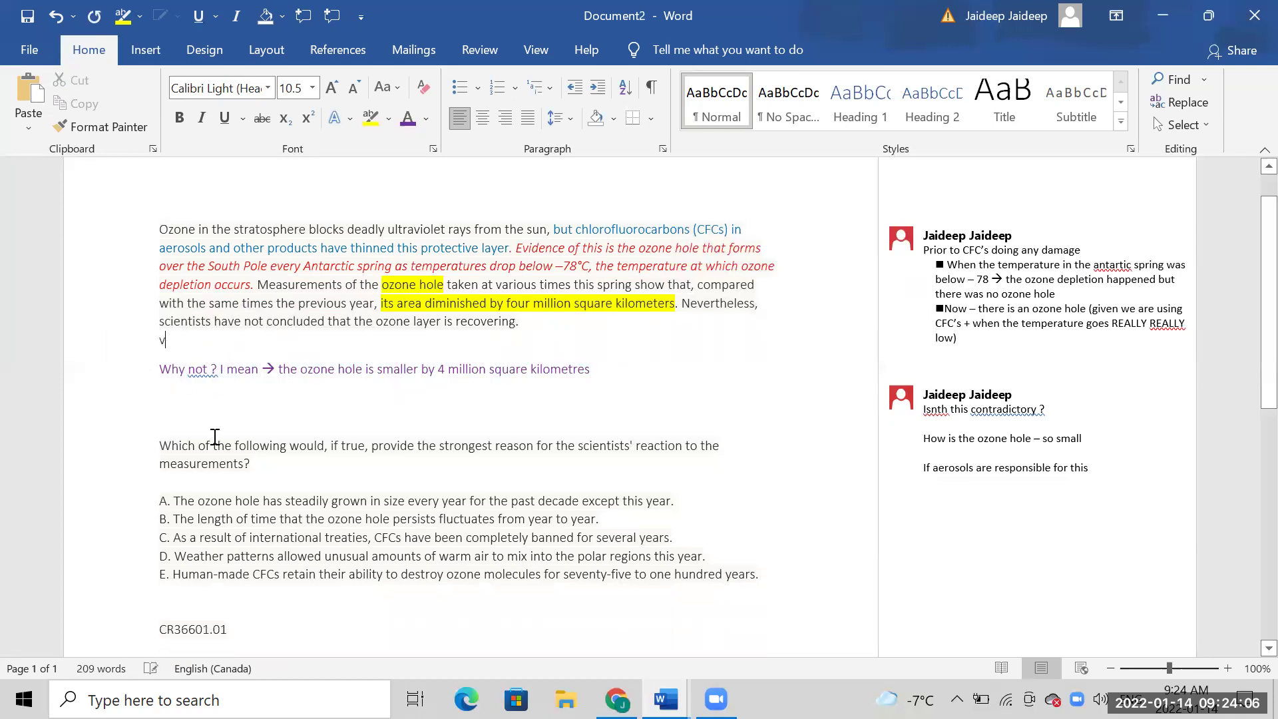
pyautogui.hotkey('ctrl', 'v')
# - Below the purple "Why not ?" line, add the question "Why are sceientist saying that ?"
pyautogui.click(265, 419)
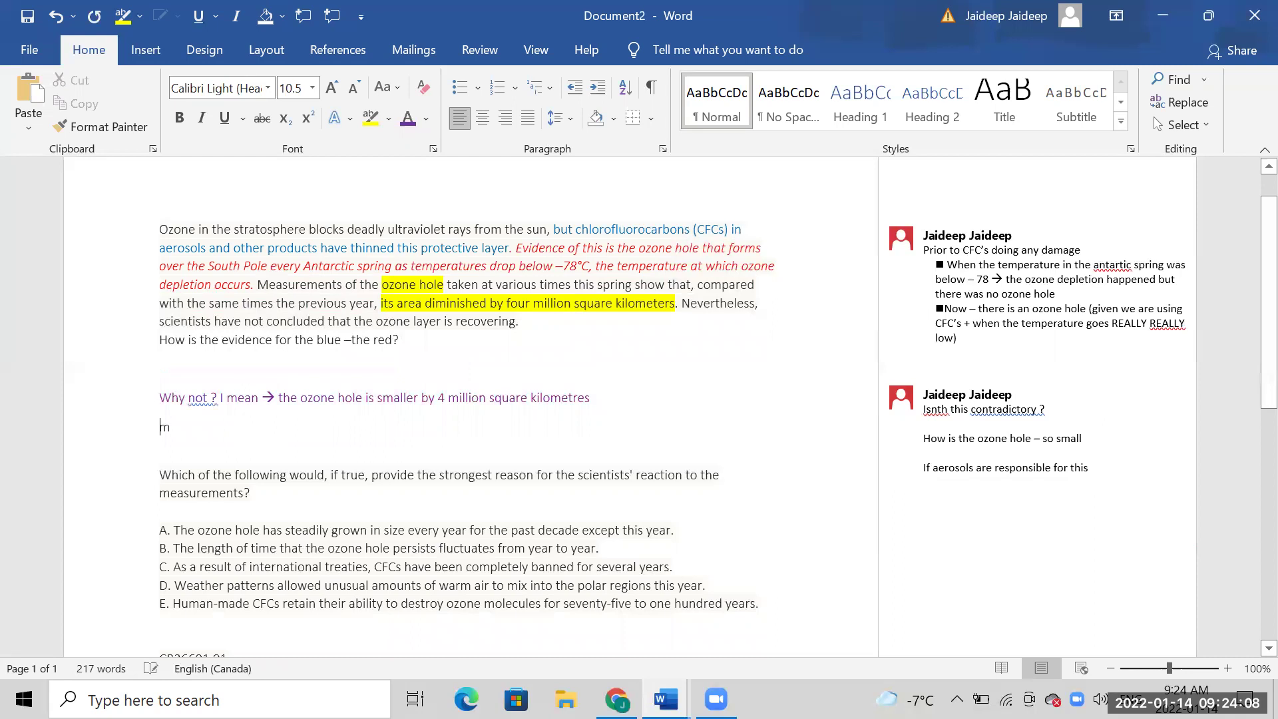
pyautogui.write('maybe so')
pyautogui.press('BackSpace')
pyautogui.press('BackSpace')
pyautogui.press('BackSpace')
pyautogui.press('BackSpace')
pyautogui.press('BackSpace')
pyautogui.press('BackSpace')
pyautogui.press('BackSpace')
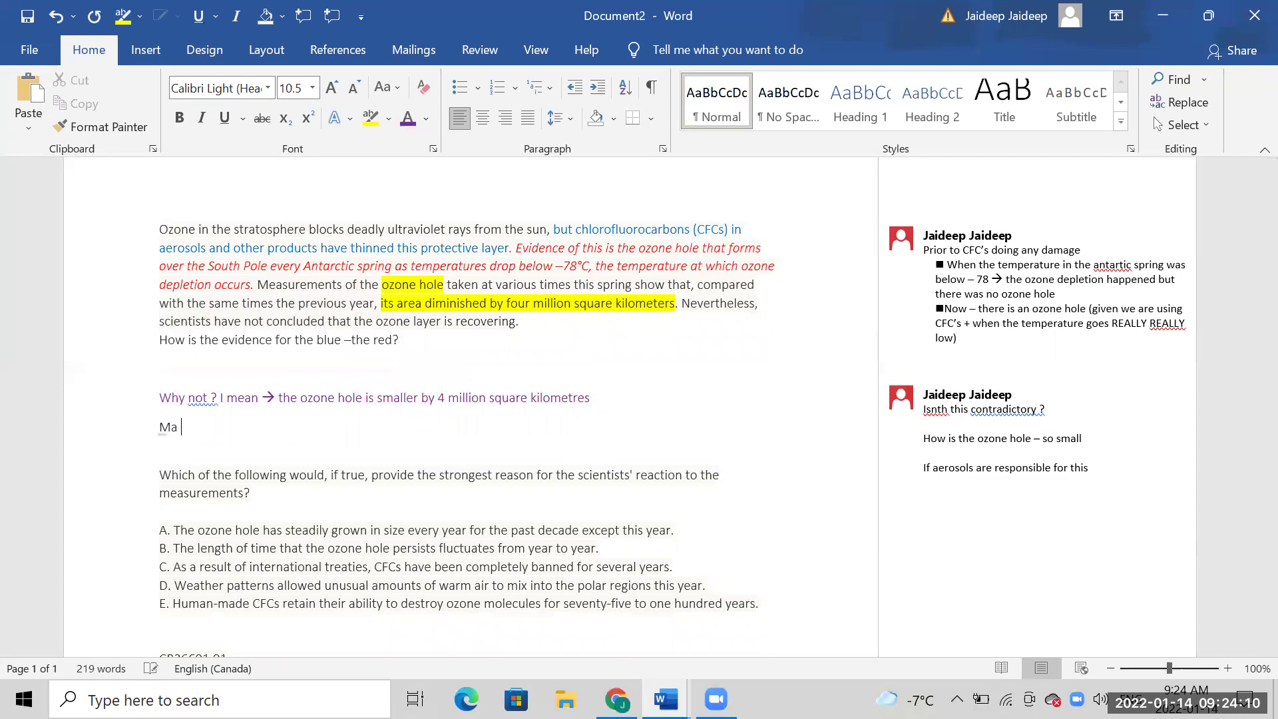
pyautogui.write('p')
pyautogui.press('BackSpace')
pyautogui.press('BackSpace')
pyautogui.write('why are sceientist says ')
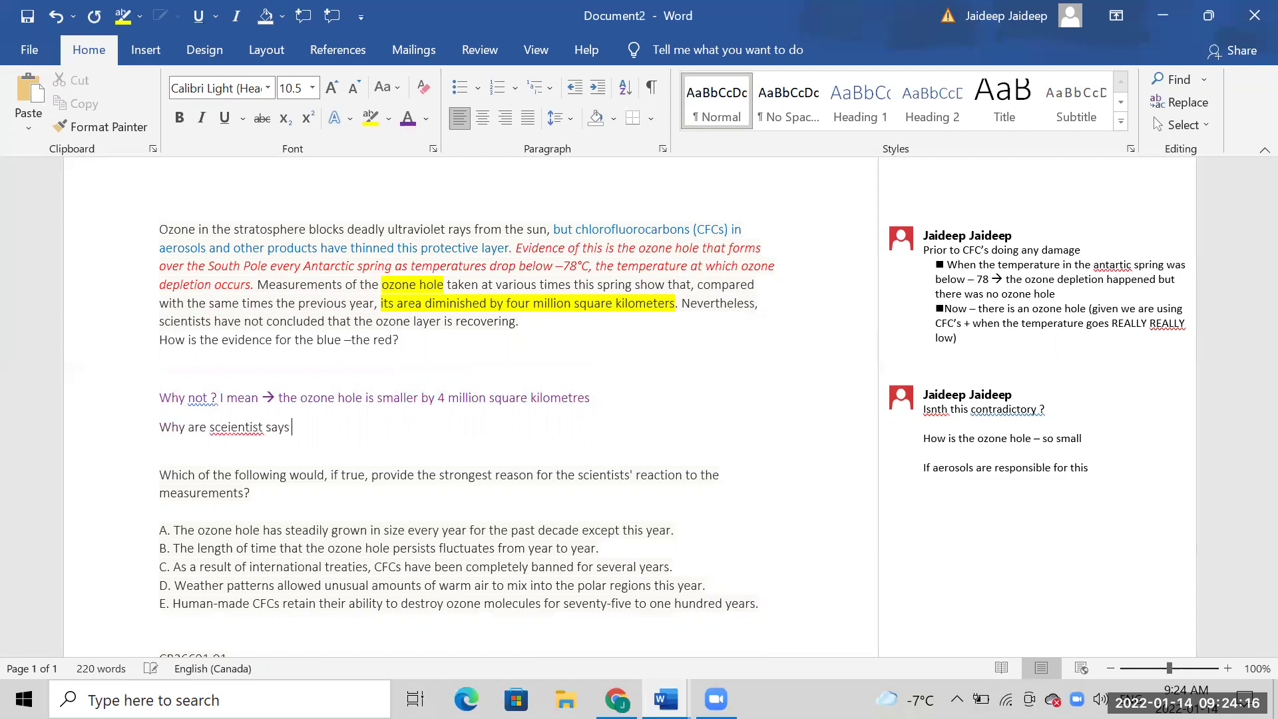
pyautogui.write('th')
pyautogui.press('BackSpace')
pyautogui.write('ing that ?')
# - Start a dashed list under that question with the item "Maybe it's a one time outlier"
pyautogui.press('Return')
pyautogui.write('- Maybe its a')
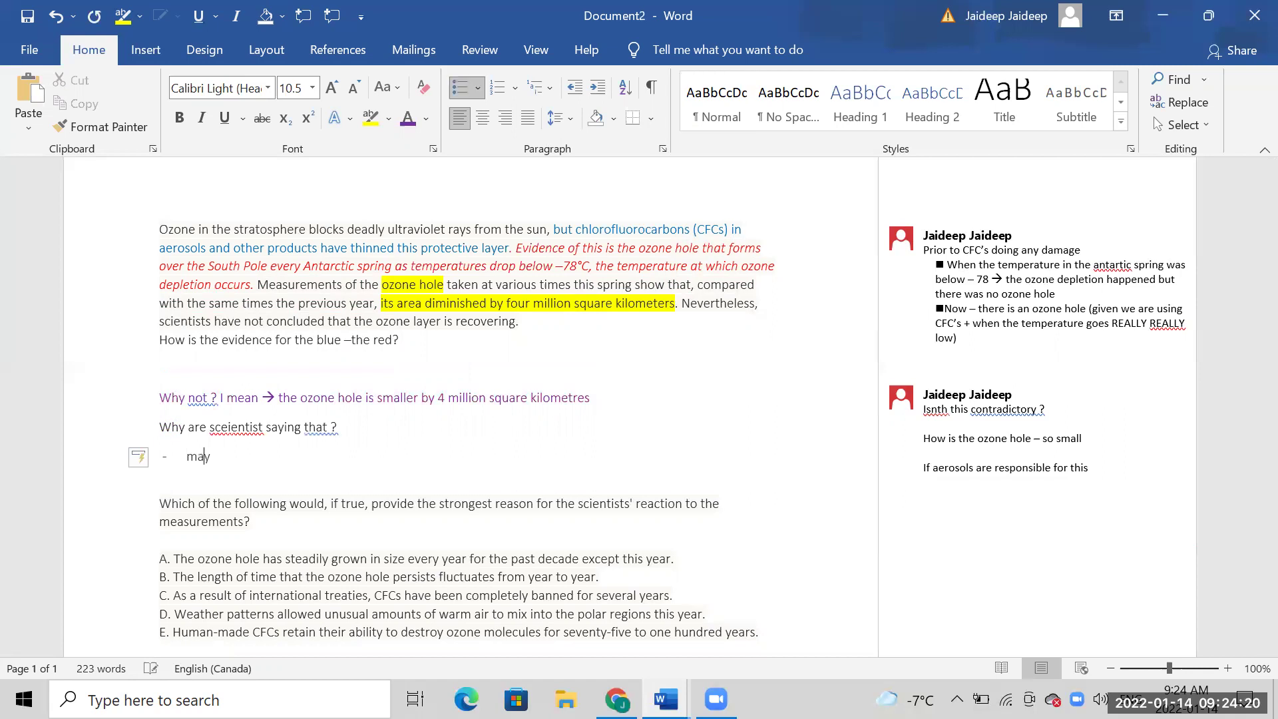
pyautogui.write(' one time outlier')
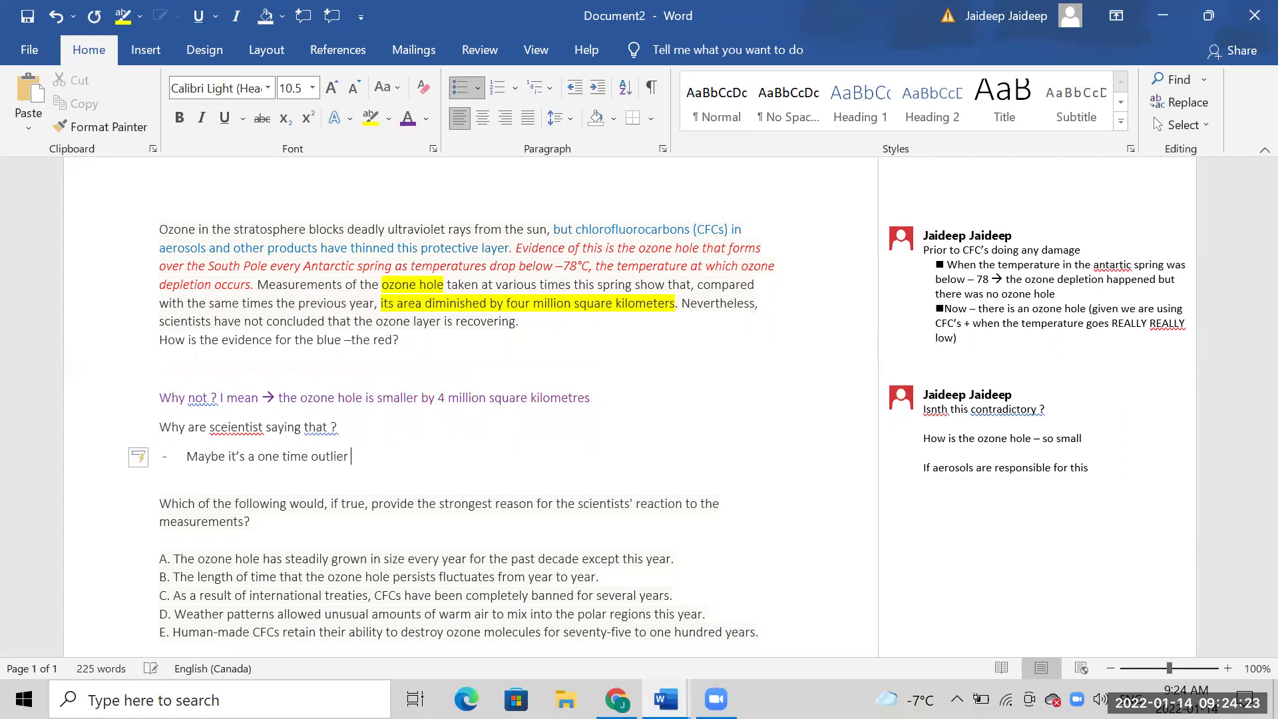
# - Add a second list item: "Maybe something else was happening that cancelled the effects of CFCs' this year"
pyautogui.press('Return')
pyautogui.write('maybe it')
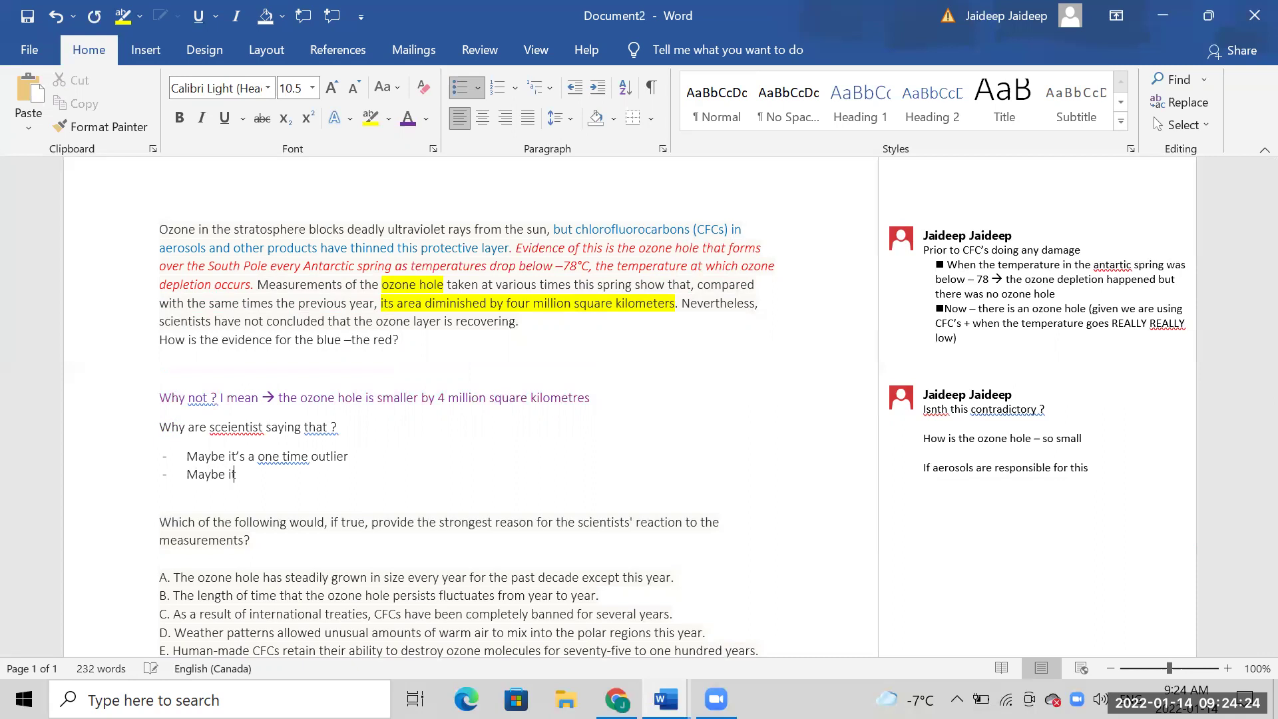
pyautogui.write('s')
pyautogui.press('BackSpace')
pyautogui.write('something else was happening that ')
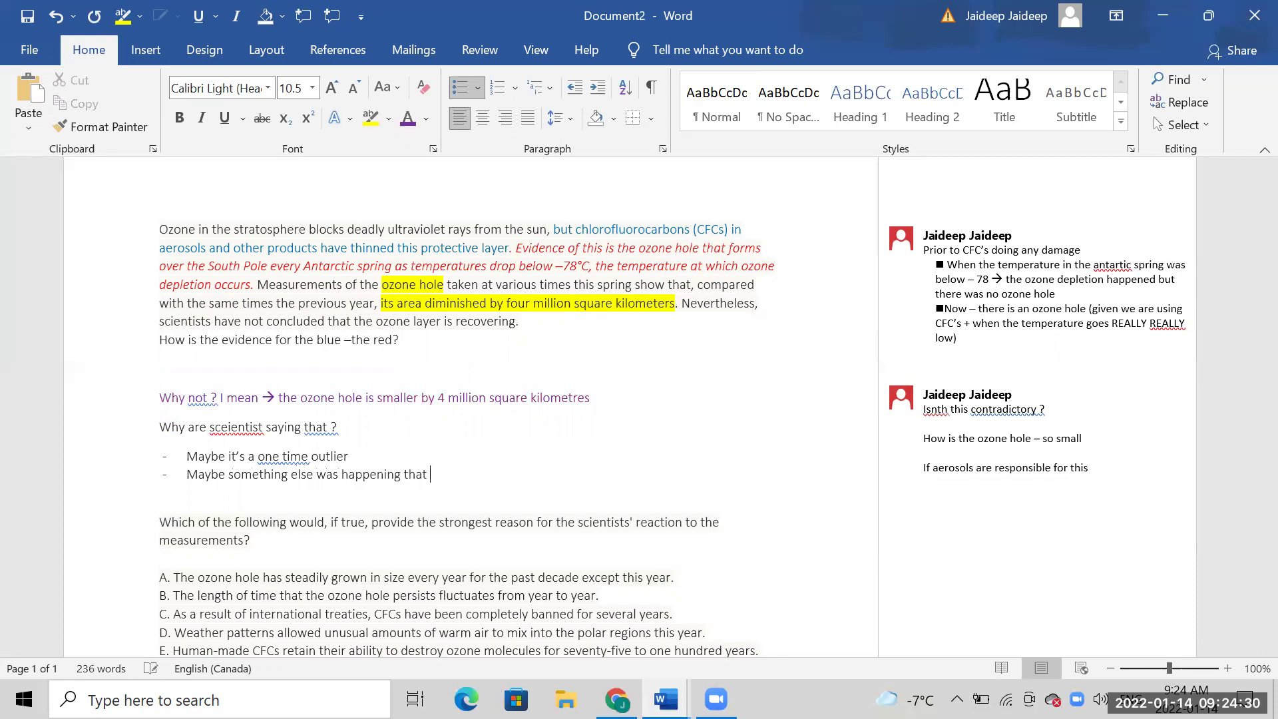
pyautogui.write('cancelled the effects of')
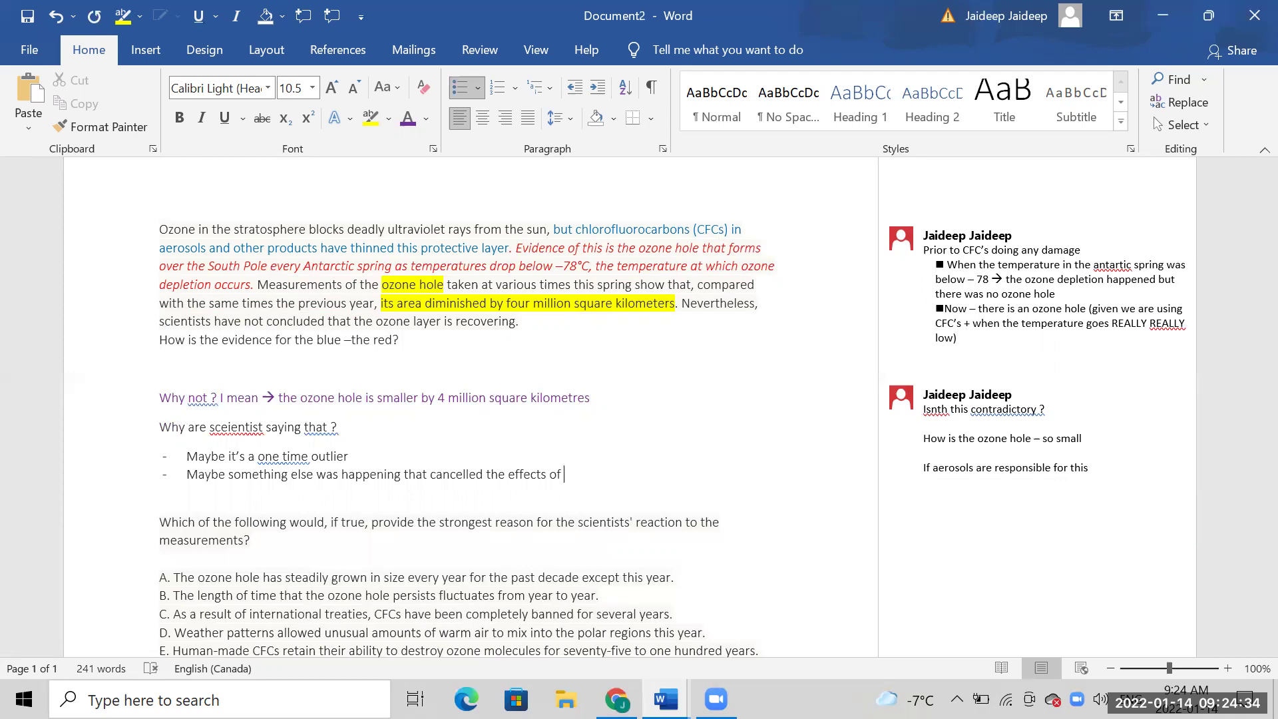
pyautogui.write(" CFCs' this year")
# - Add a third list item, "Maybe something is also contributing newly", and insert a blank line above the "How is the evidence" question
pyautogui.press('Return')
pyautogui.write('mayb')
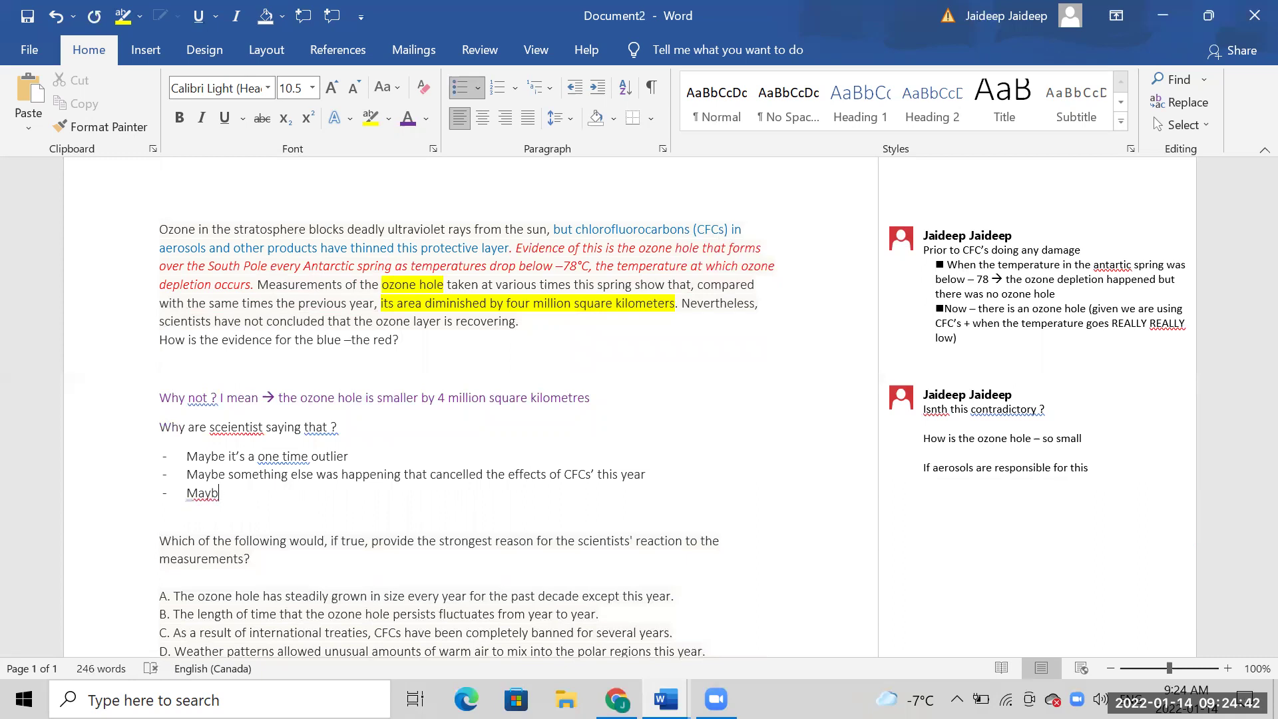
pyautogui.click(162, 346)
pyautogui.press('Return')
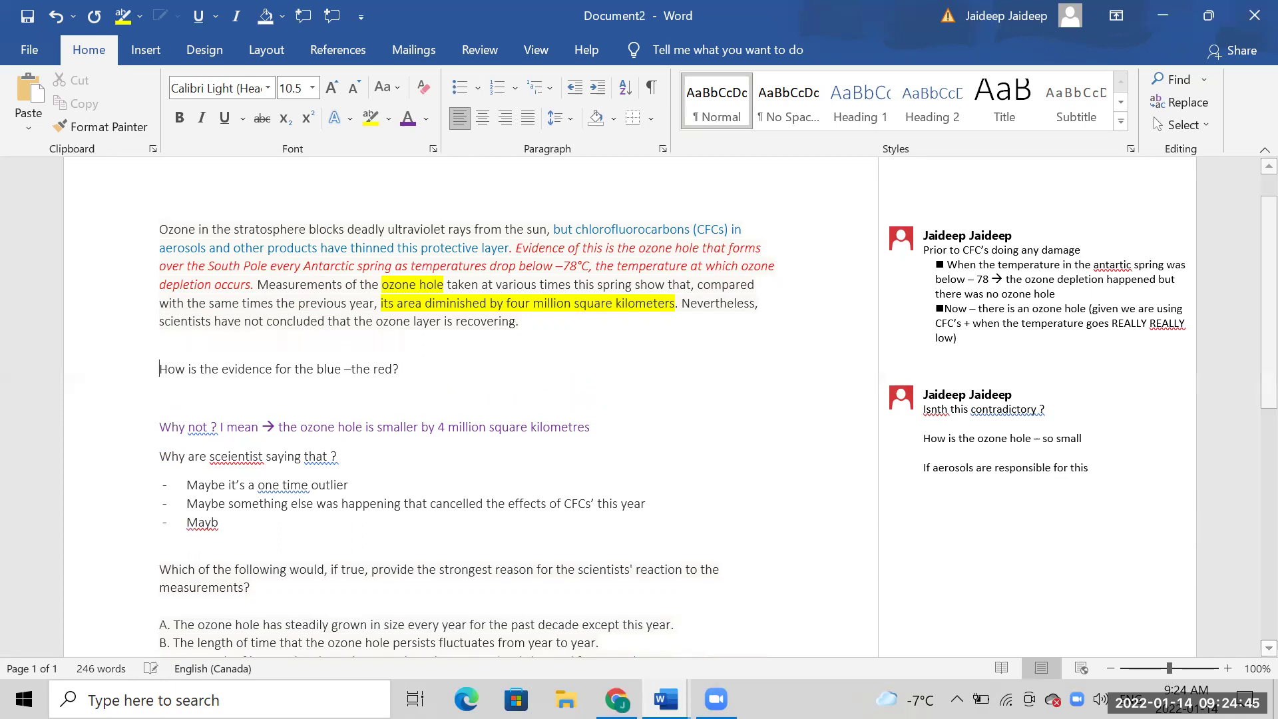
pyautogui.click(232, 519)
pyautogui.write('e something')
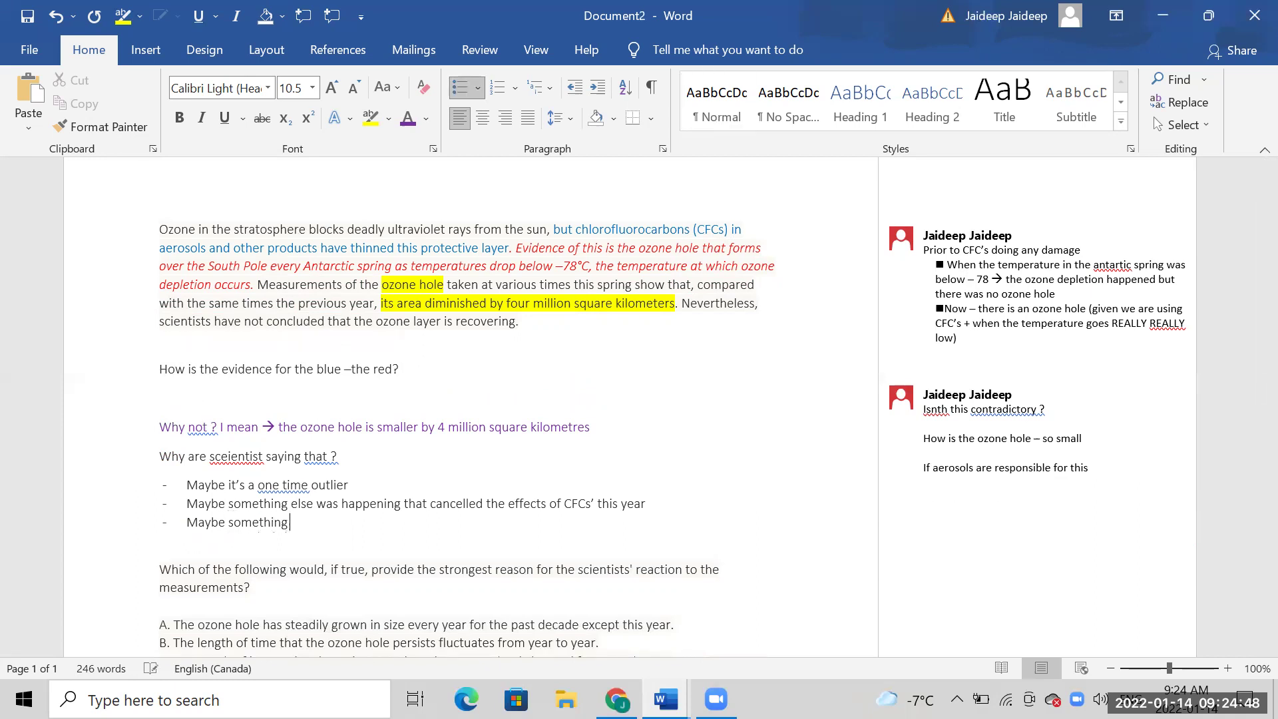
pyautogui.write(' is also contributing newly')
# - Format the whole of answer option A in italics and purple
pyautogui.scroll(-2, 466, 400)
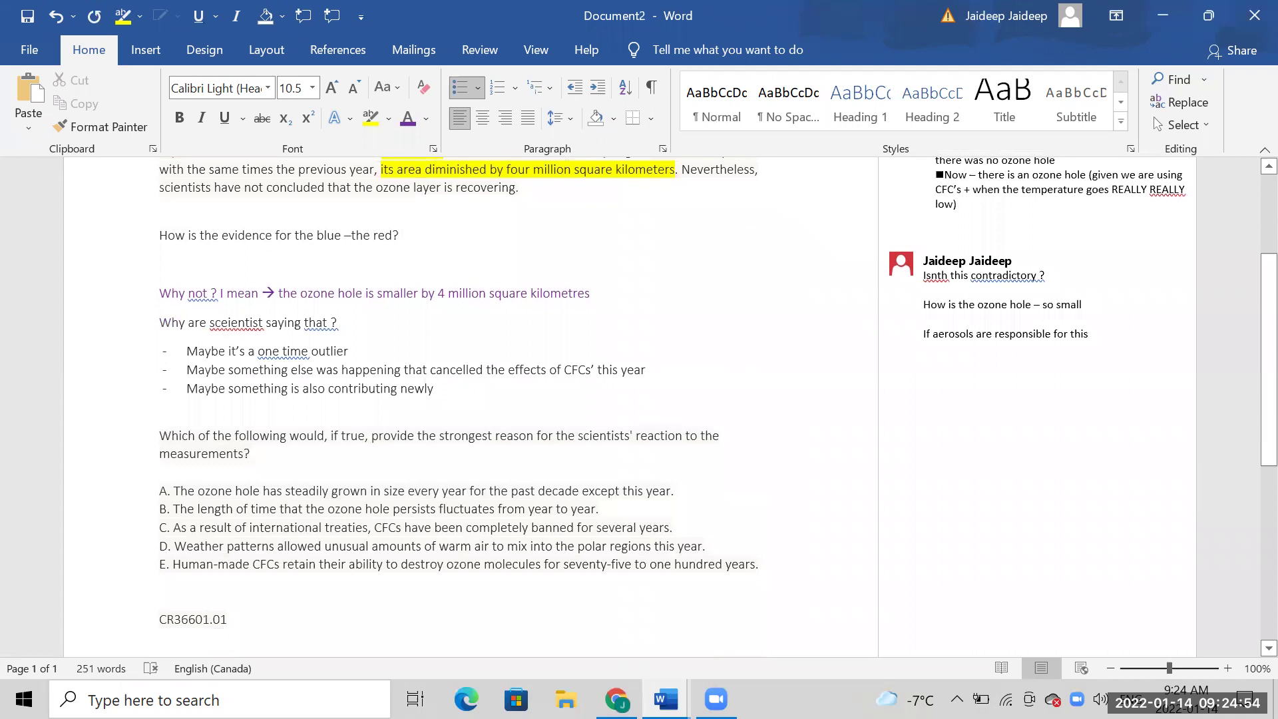
pyautogui.scroll(1, 110, 545)
pyautogui.scroll(1, 110, 545)
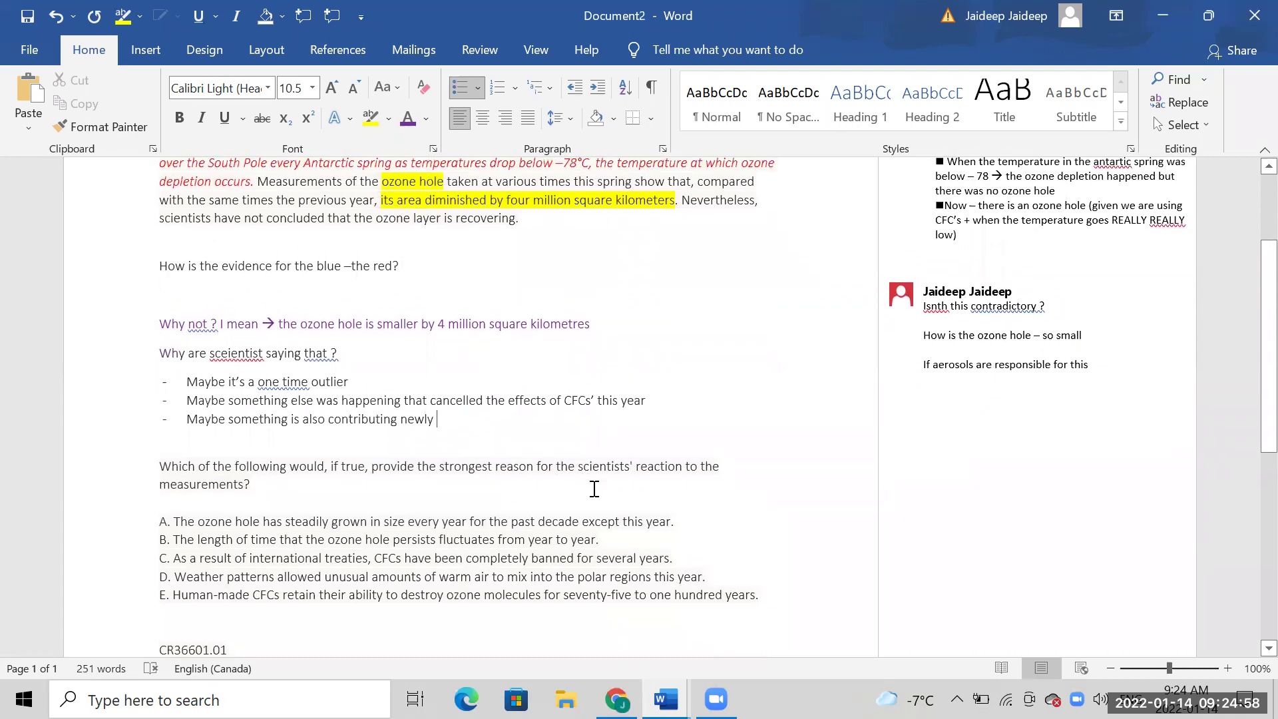
pyautogui.moveTo(678, 521); pyautogui.dragTo(159, 522)
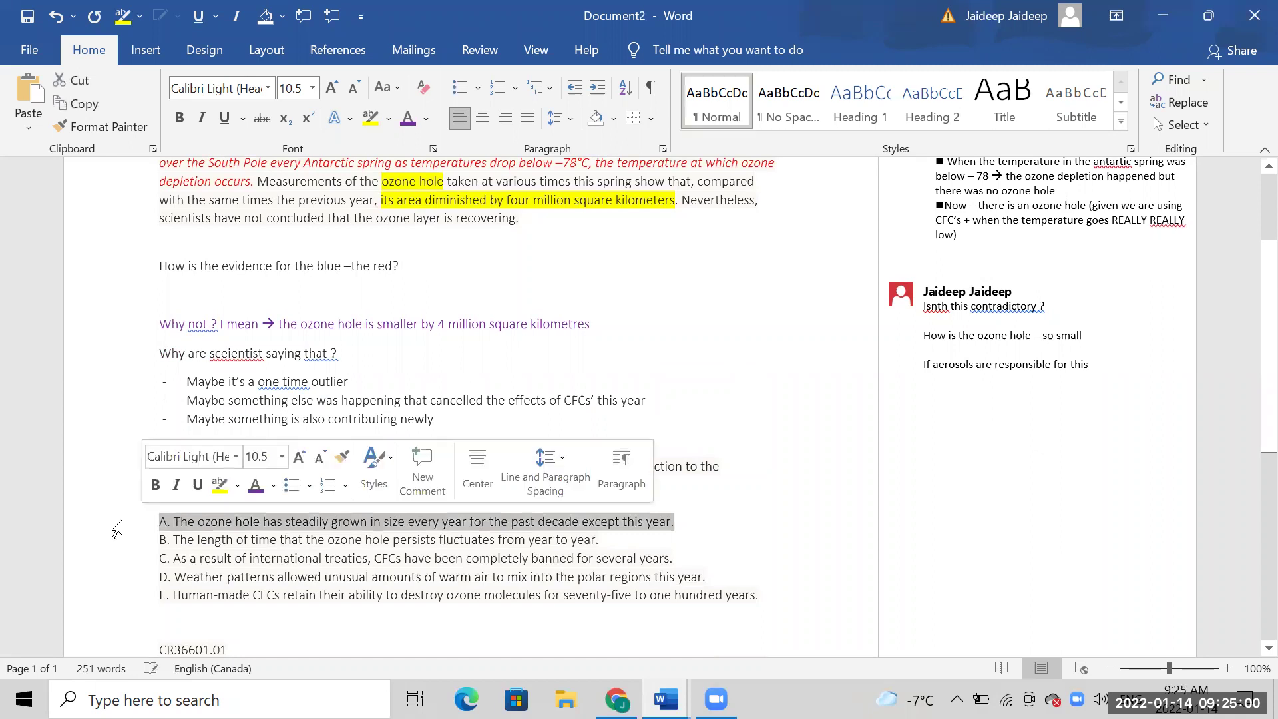
pyautogui.click(201, 119)
pyautogui.click(408, 118)
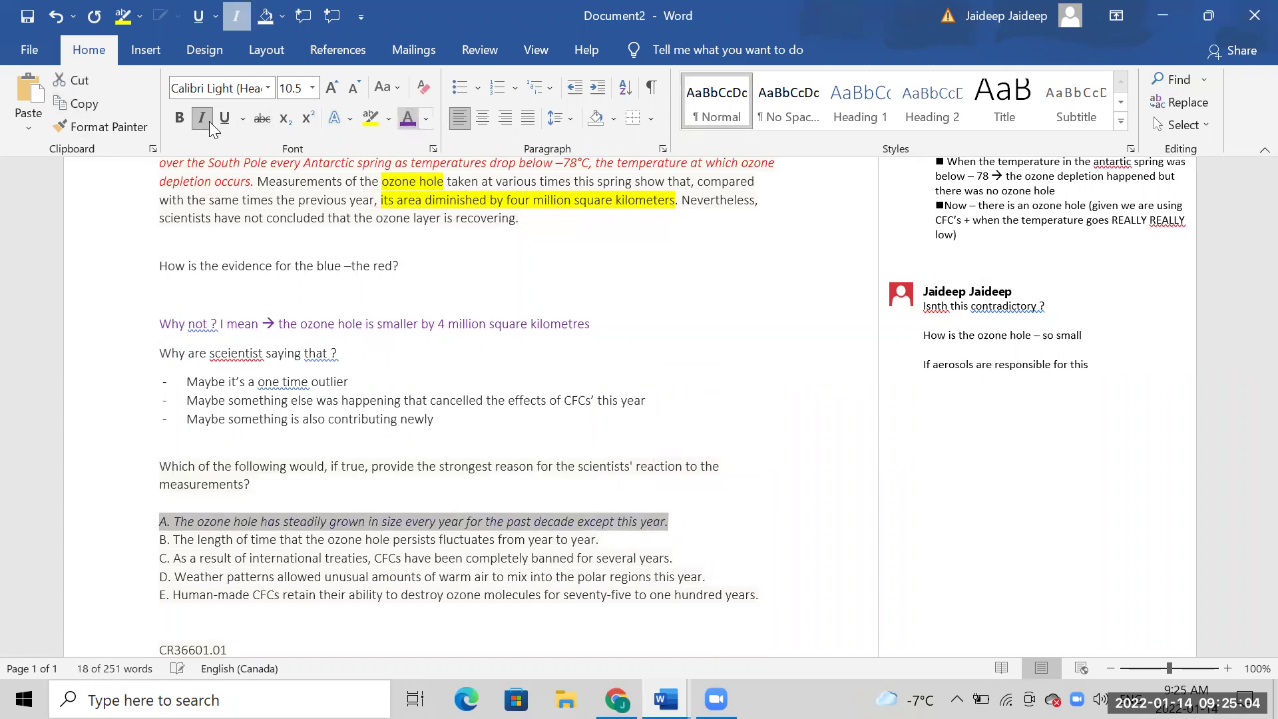
pyautogui.click(448, 239)
# - Compare the passage's phrase "taken at various times this spring" with answer option B
pyautogui.scroll(1, 449, 373)
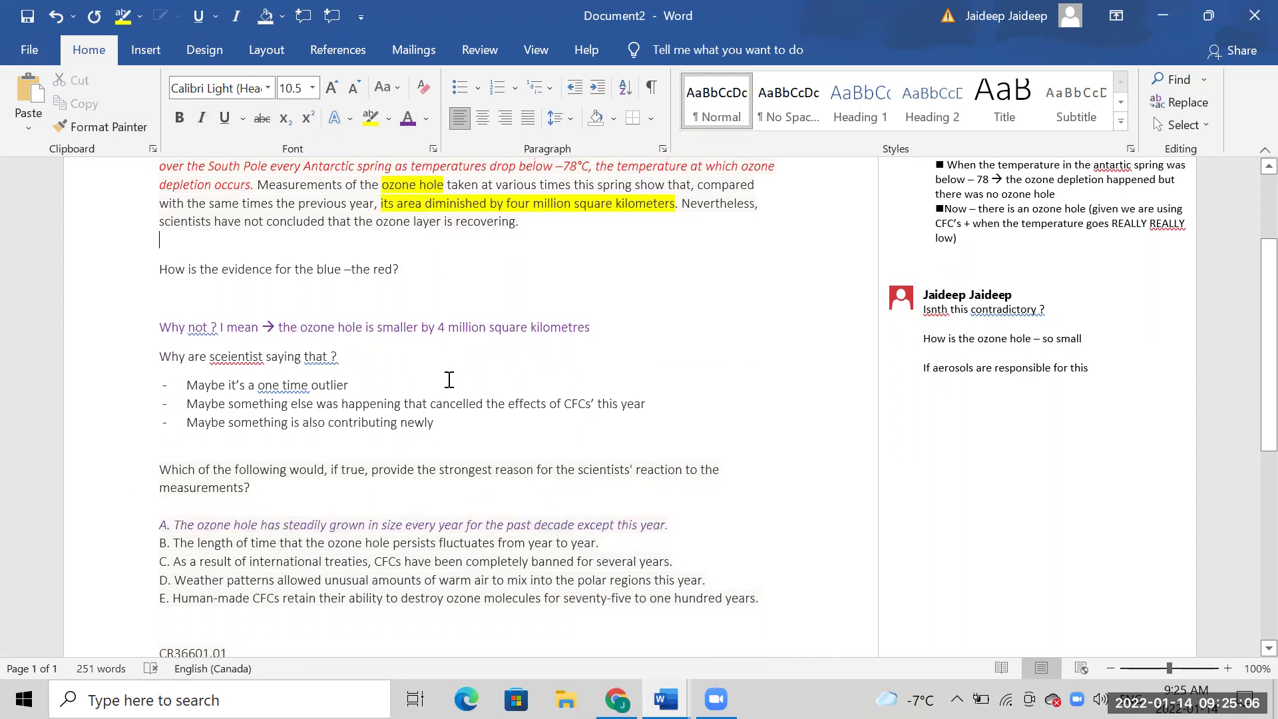
pyautogui.scroll(1, 449, 380)
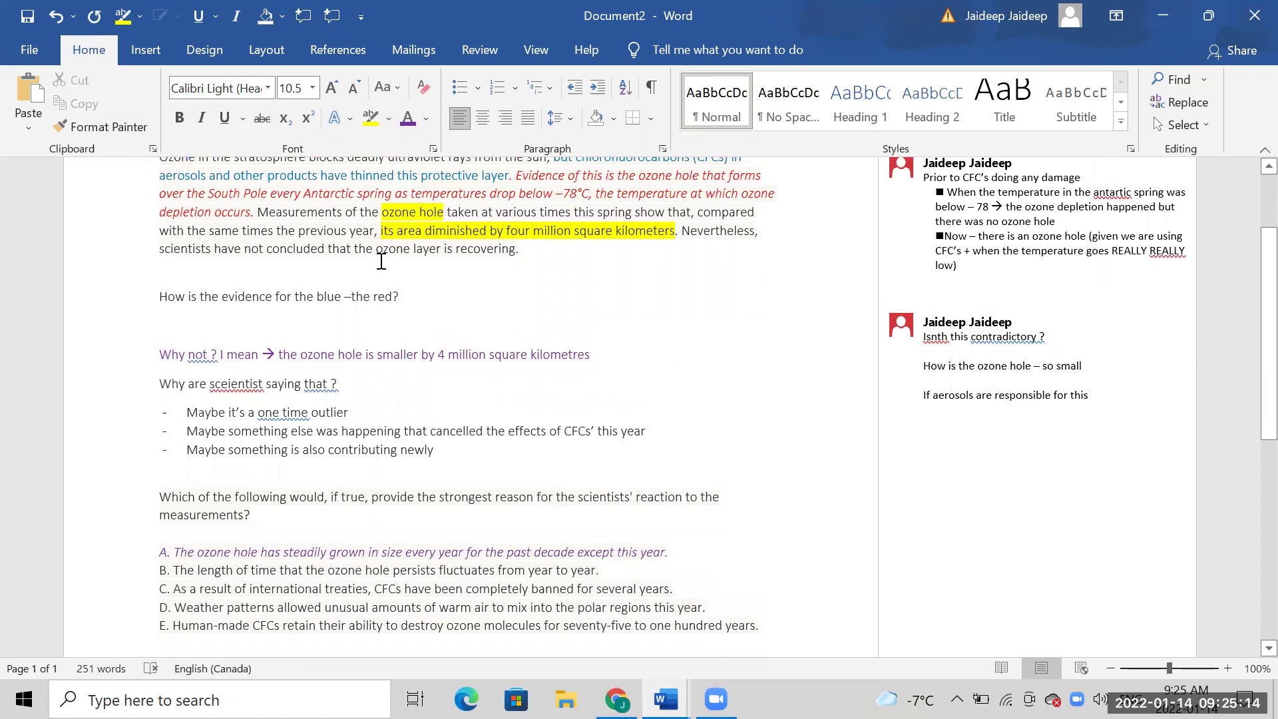
pyautogui.moveTo(459, 214); pyautogui.dragTo(636, 215)
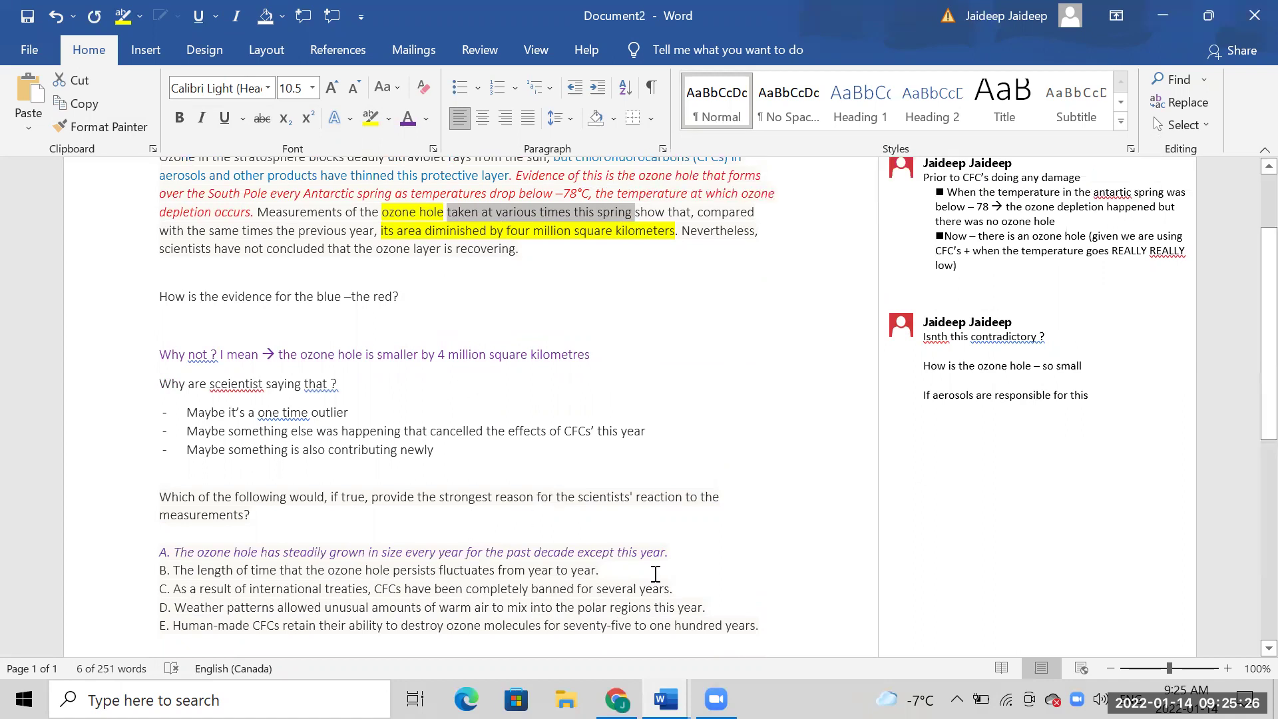
pyautogui.click(148, 574)
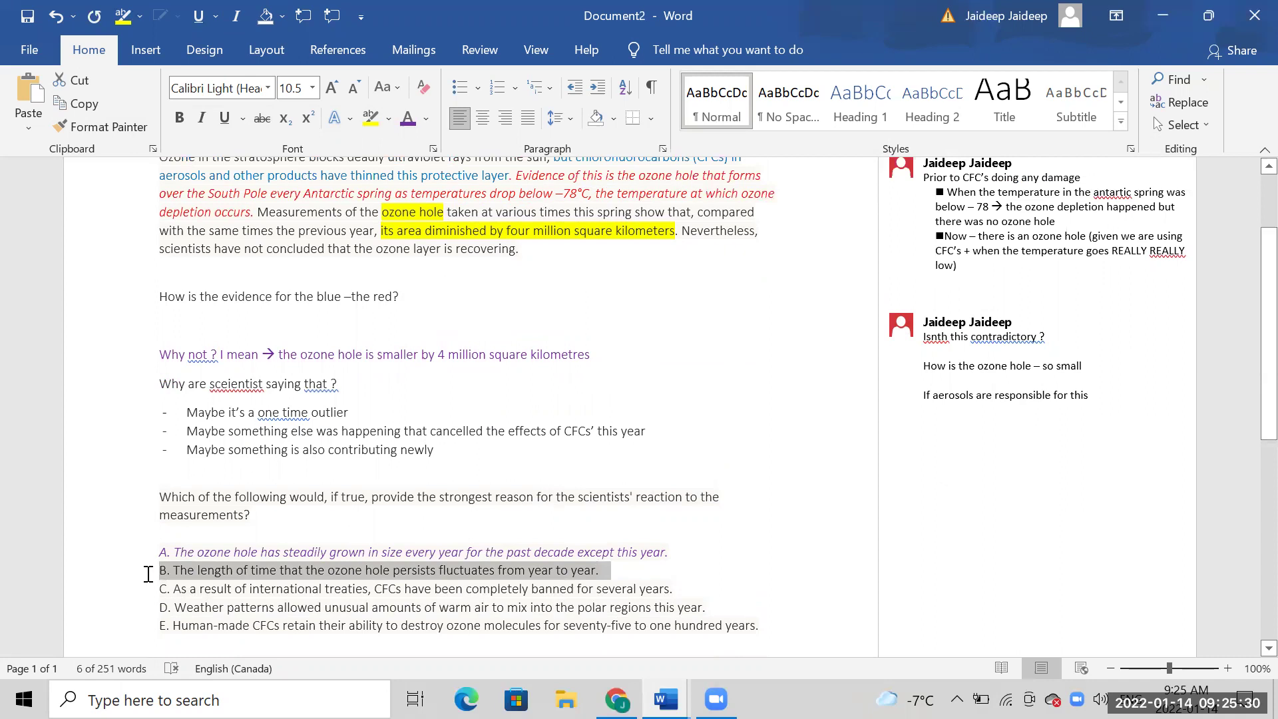
# - Insert an extra empty line between the "How is the evidence" question and the purple line
pyautogui.click(444, 330)
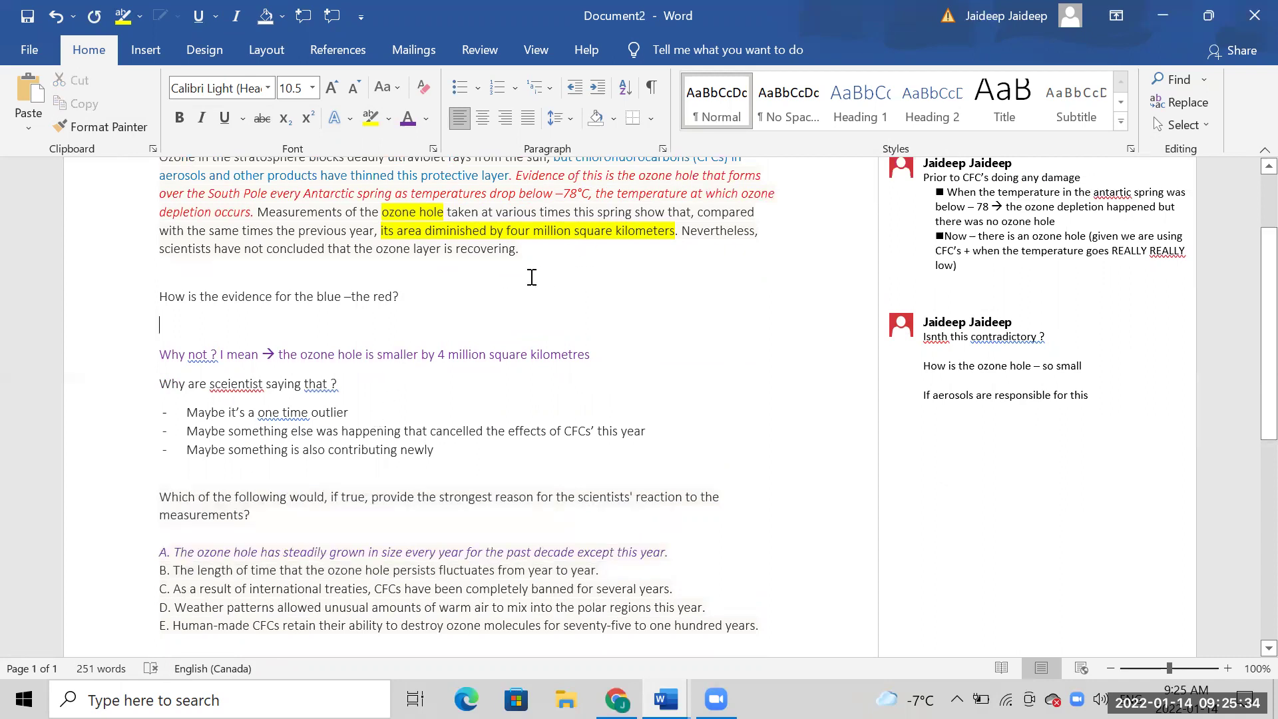
pyautogui.click(263, 212)
pyautogui.press('Return')
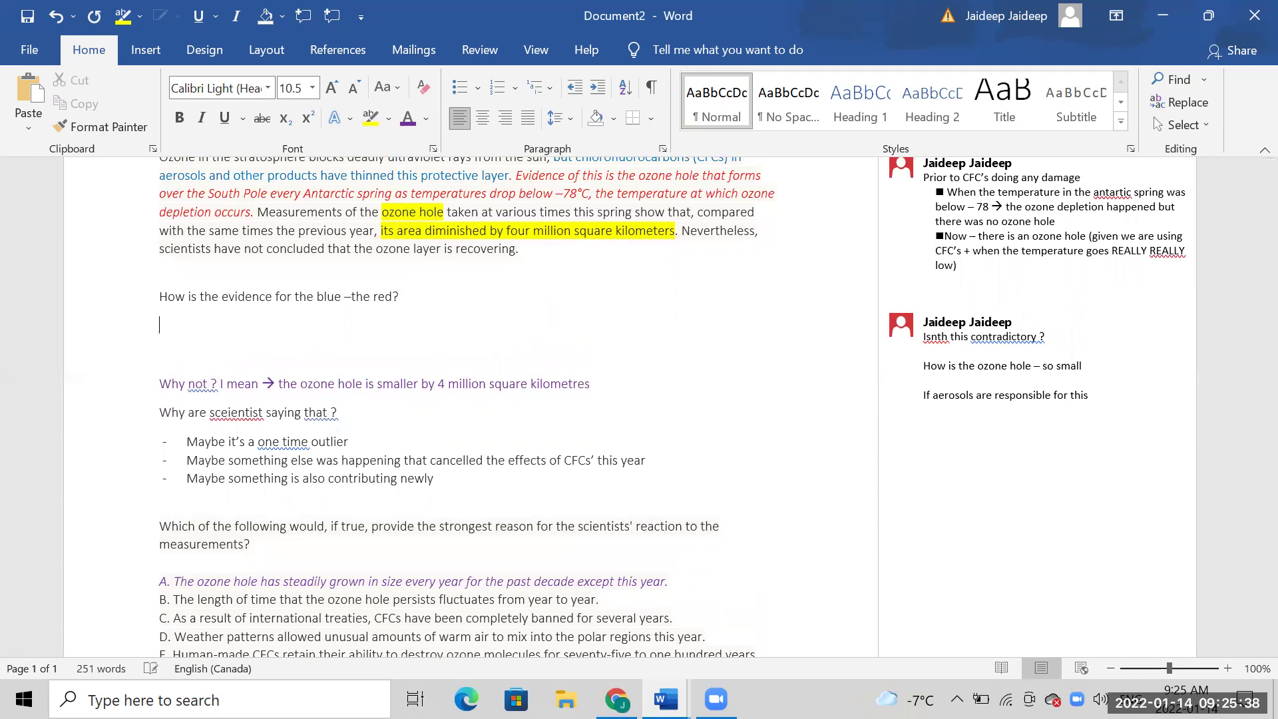
pyautogui.write('Spring')
pyautogui.press('BackSpace')
pyautogui.press('BackSpace')
pyautogui.press('BackSpace')
pyautogui.press('BackSpace')
pyautogui.write('feb 2')
pyautogui.press('BackSpace')
pyautogui.press('BackSpace')
pyautogui.press('BackSpace')
# - Under the "How is the evidence" question, write "Jan 2nd 2022 – jan 1st 2021 – 250 miles vs 400 miles (ozone hole)"
pyautogui.write('Jan 1st 20')
pyautogui.press('BackSpace')
pyautogui.press('BackSpace')
pyautogui.press('BackSpace')
pyautogui.write('2nd 2022 - jan 1st 20')
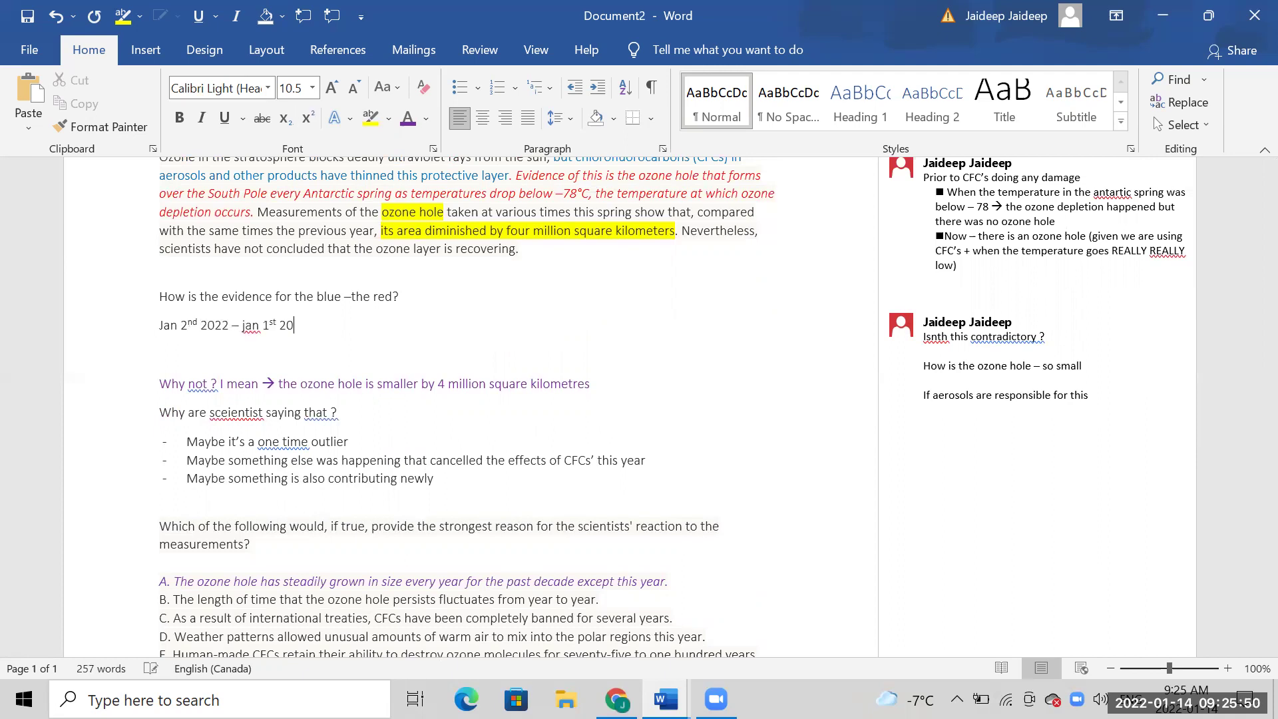
pyautogui.write('21 -- ')
pyautogui.write('4')
pyautogui.press('BackSpace')
pyautogui.write('250 miles vs 400 miles ')
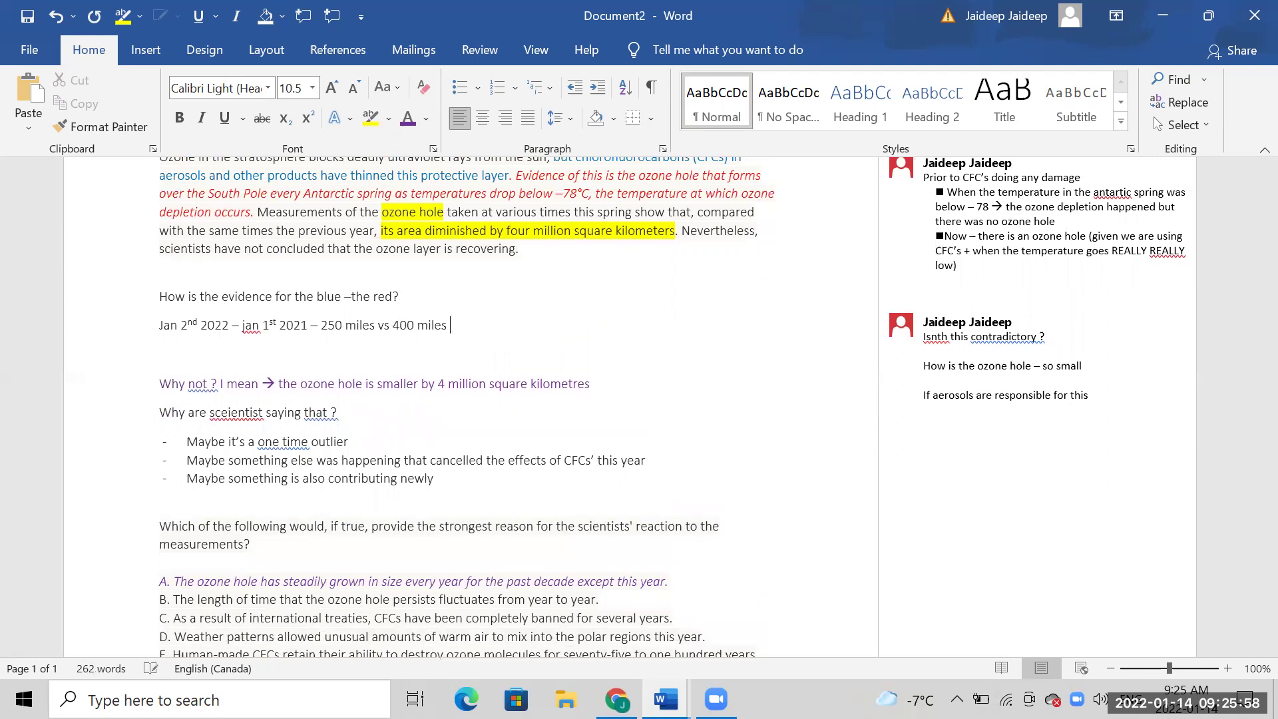
pyautogui.write('(ozone hole)')
# - On the next line, add "Dec 15th 2021 – dec 15th 2020 – 300 miles vs 600 miles (ozone hole)"
pyautogui.press('Return')
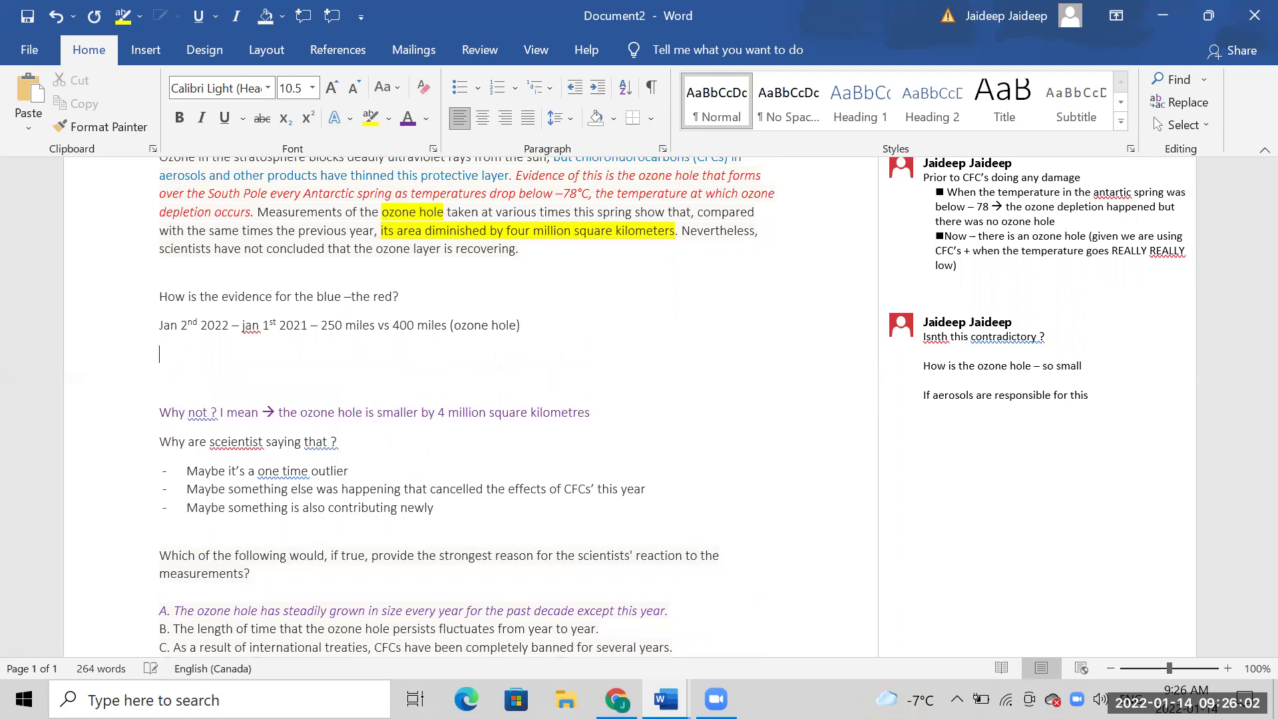
pyautogui.write('Dec 15th 22021 - dec 1th 2')
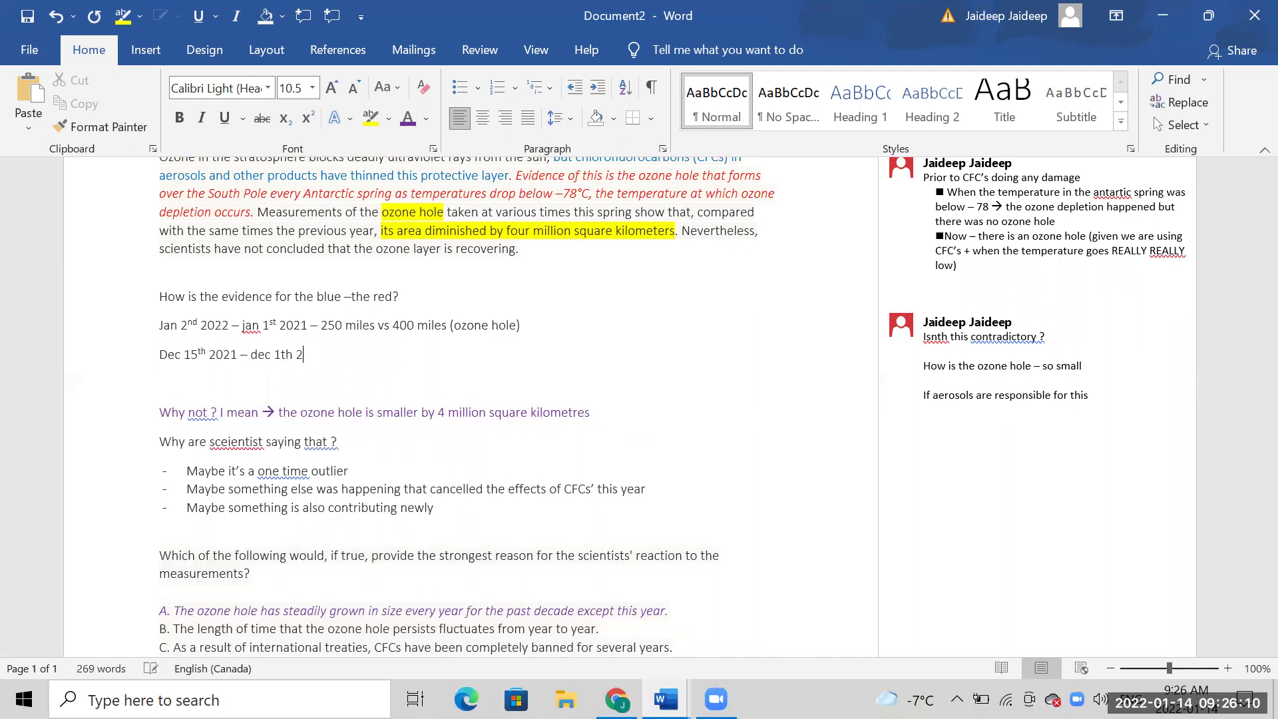
pyautogui.press('BackSpace')
pyautogui.write('5th 2')
pyautogui.write('020 -- ')
pyautogui.write('300 mile')
pyautogui.write('s vs ')
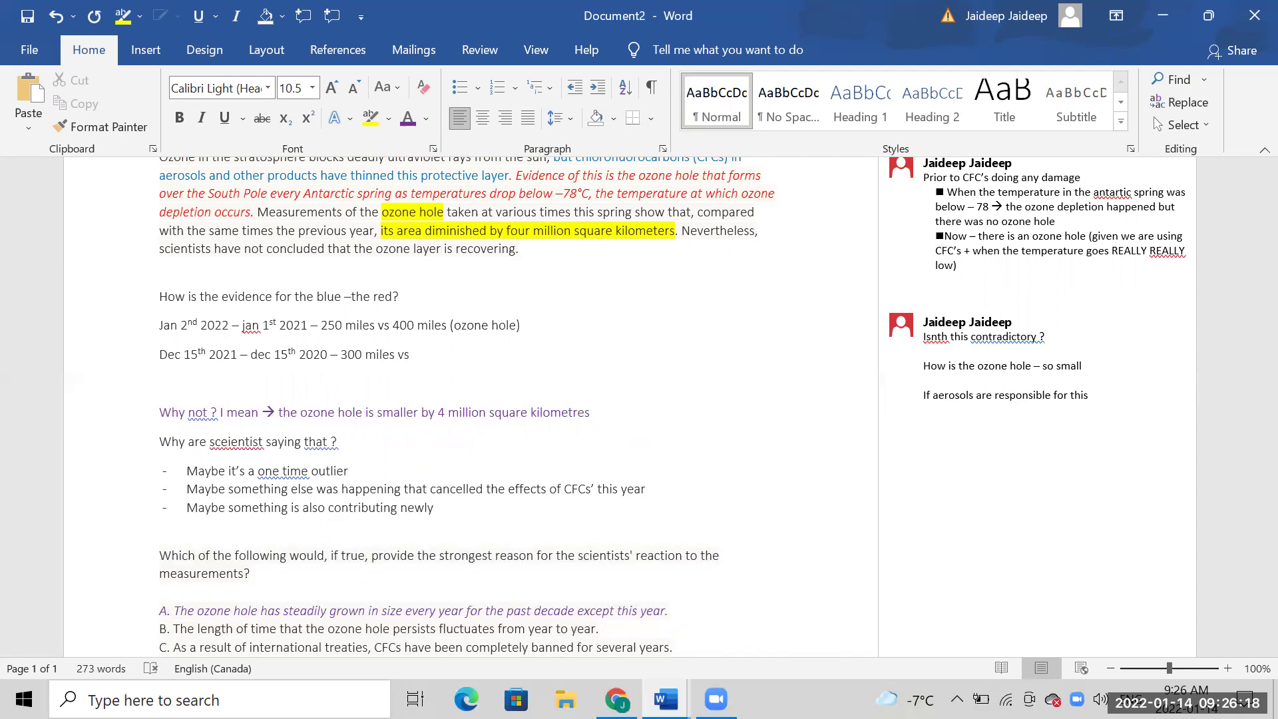
pyautogui.write('600 miles (ozone hole)')
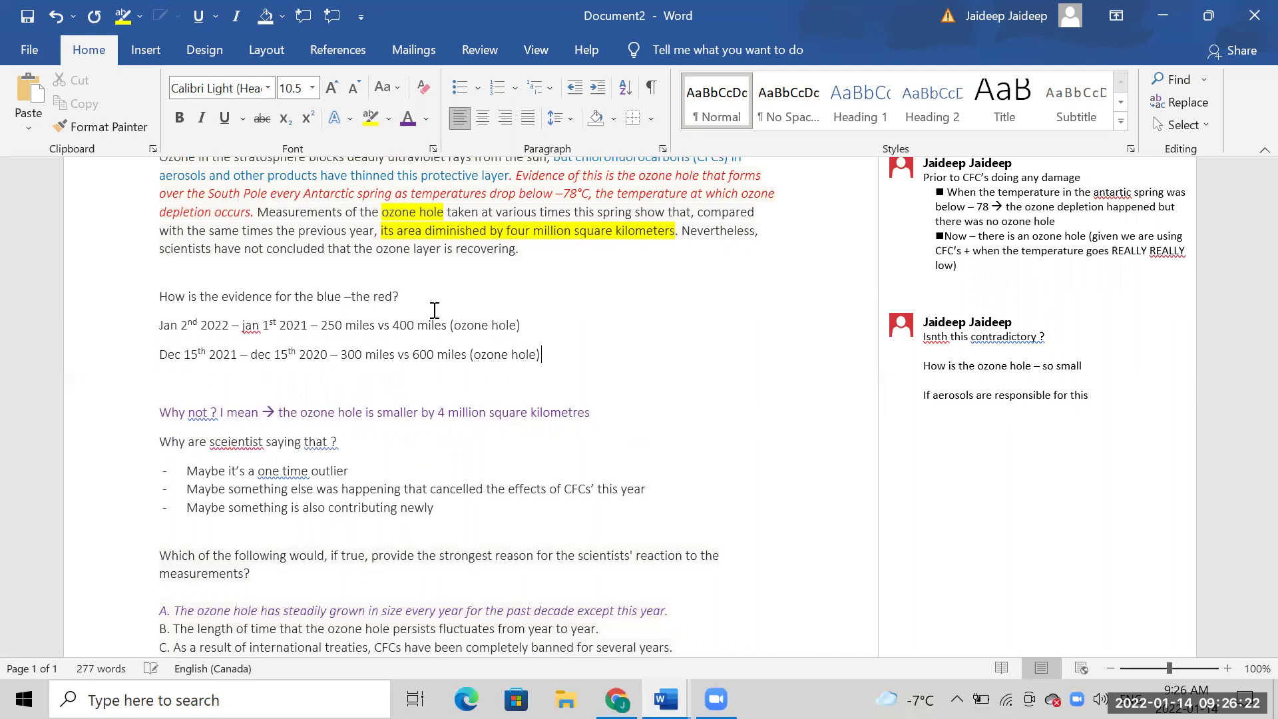
# - Colour the two ozone hole date comparison lines with the green theme font colour
pyautogui.moveTo(639, 353); pyautogui.dragTo(160, 321)
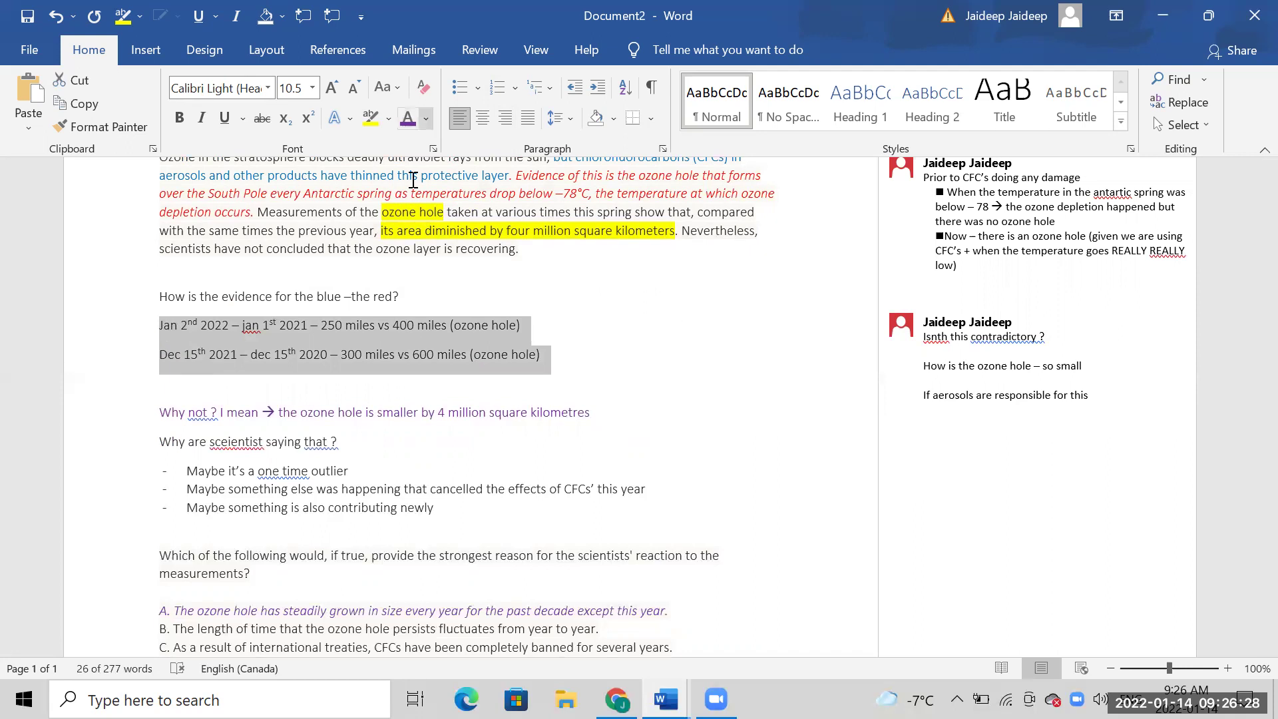
pyautogui.click(426, 118)
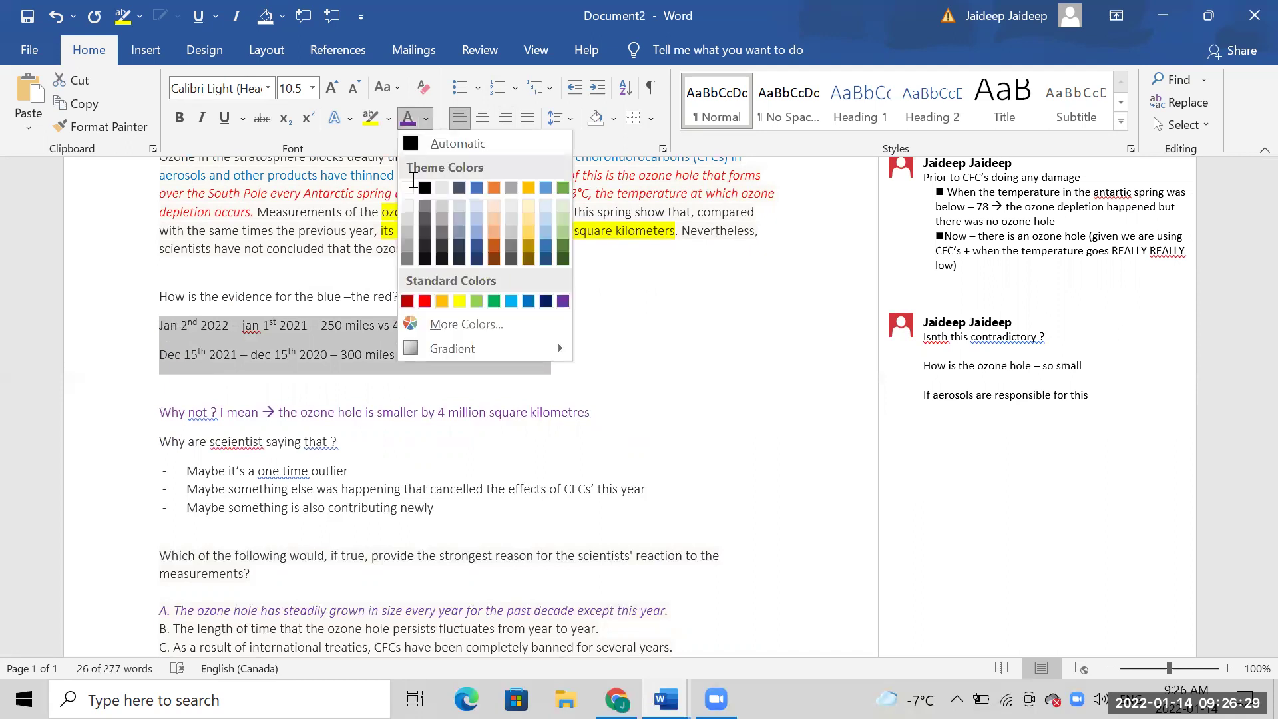
pyautogui.click(563, 189)
pyautogui.click(542, 364)
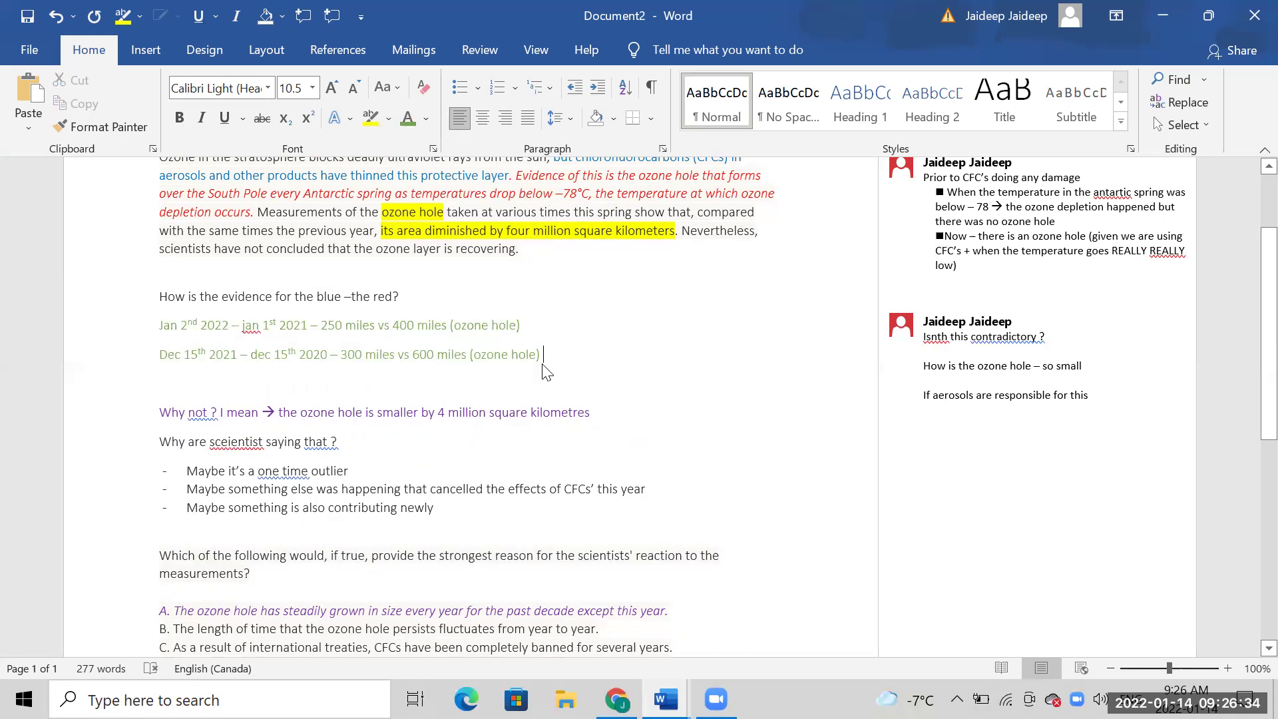
# - Examine answer option B against the green date comparison lines and the list of possible reasons for the scientists' view
pyautogui.scroll(-1, 543, 373)
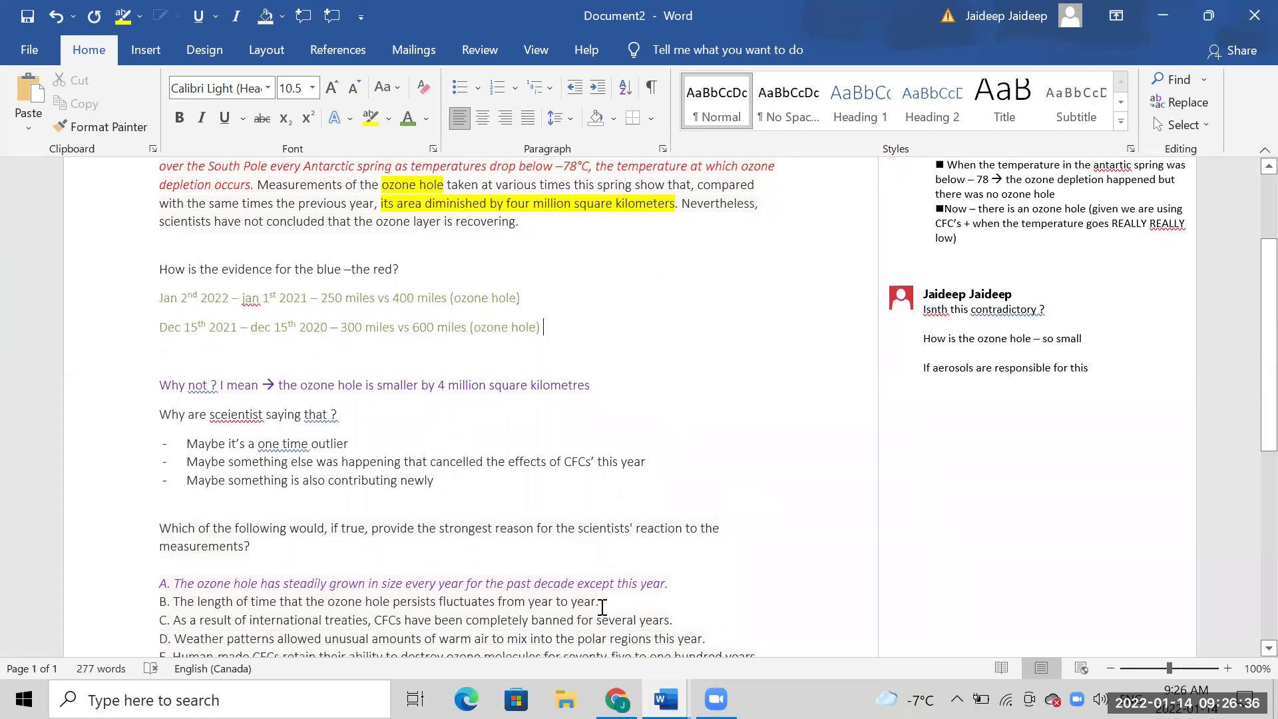
pyautogui.moveTo(106, 601)
pyautogui.mouseDown()
pyautogui.moveTo(106, 639)
pyautogui.moveTo(104, 594)
pyautogui.mouseUp()
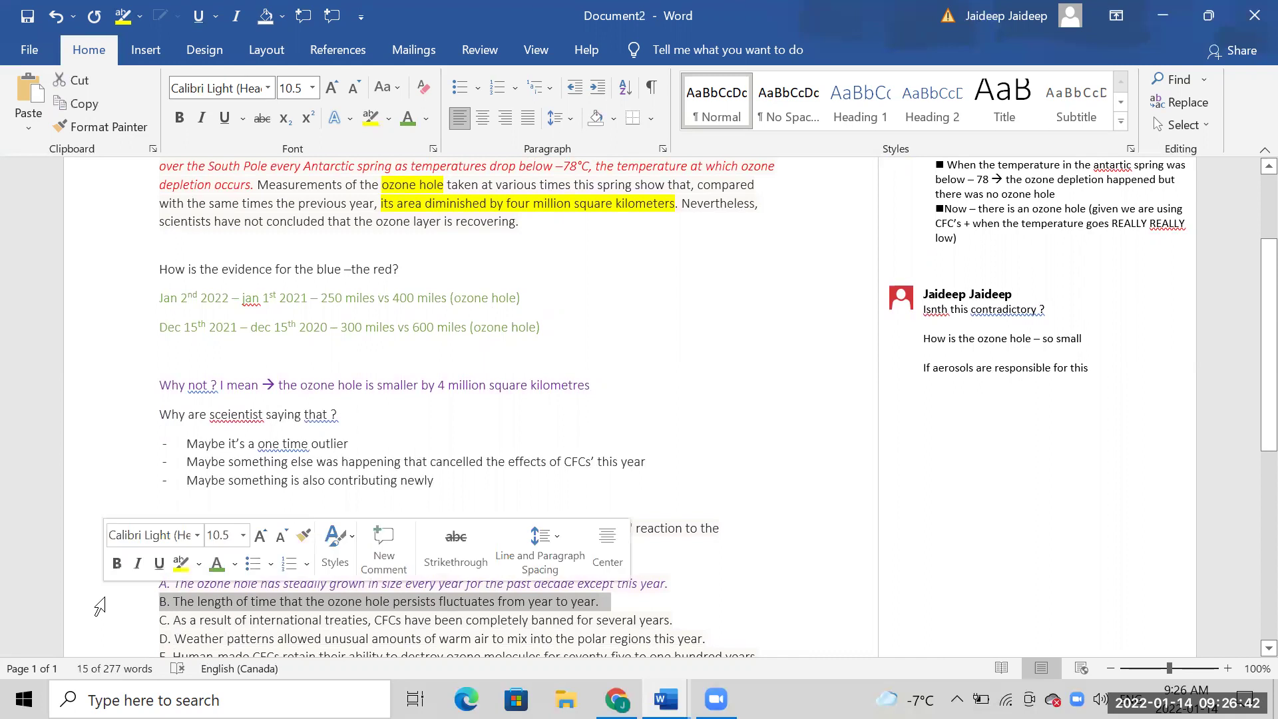
pyautogui.moveTo(530, 336); pyautogui.dragTo(90, 305)
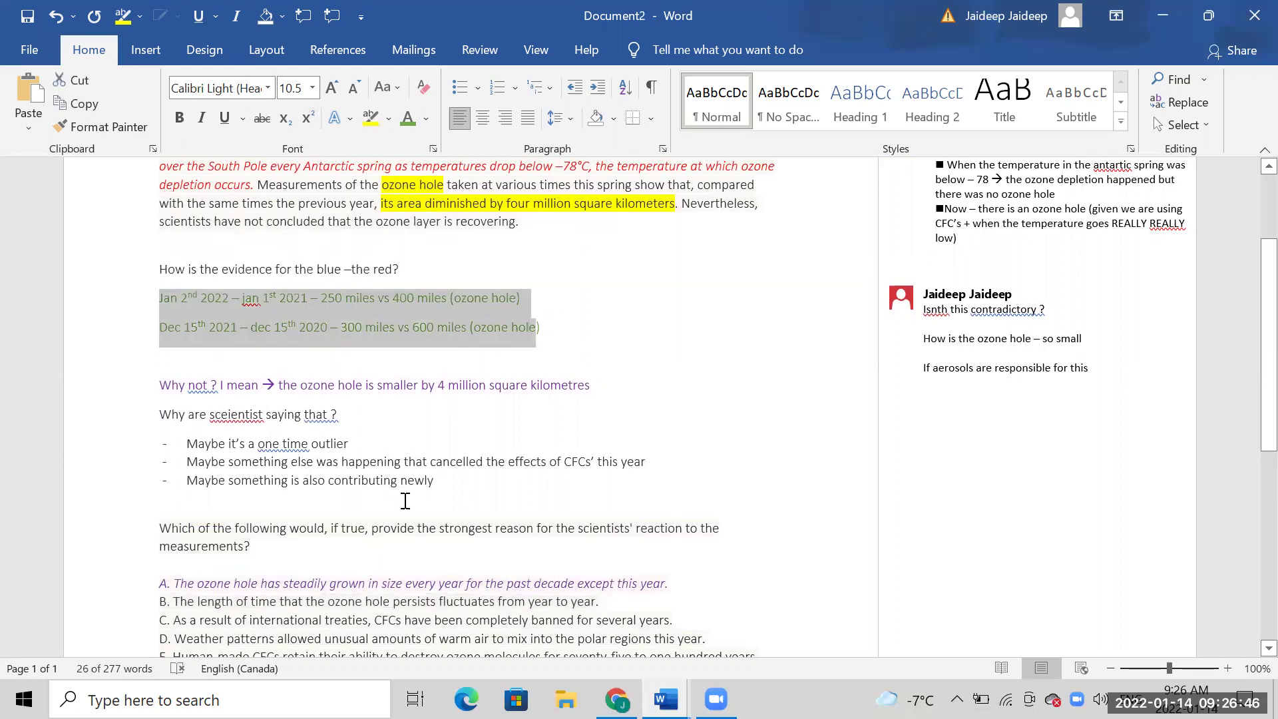
pyautogui.click(301, 300)
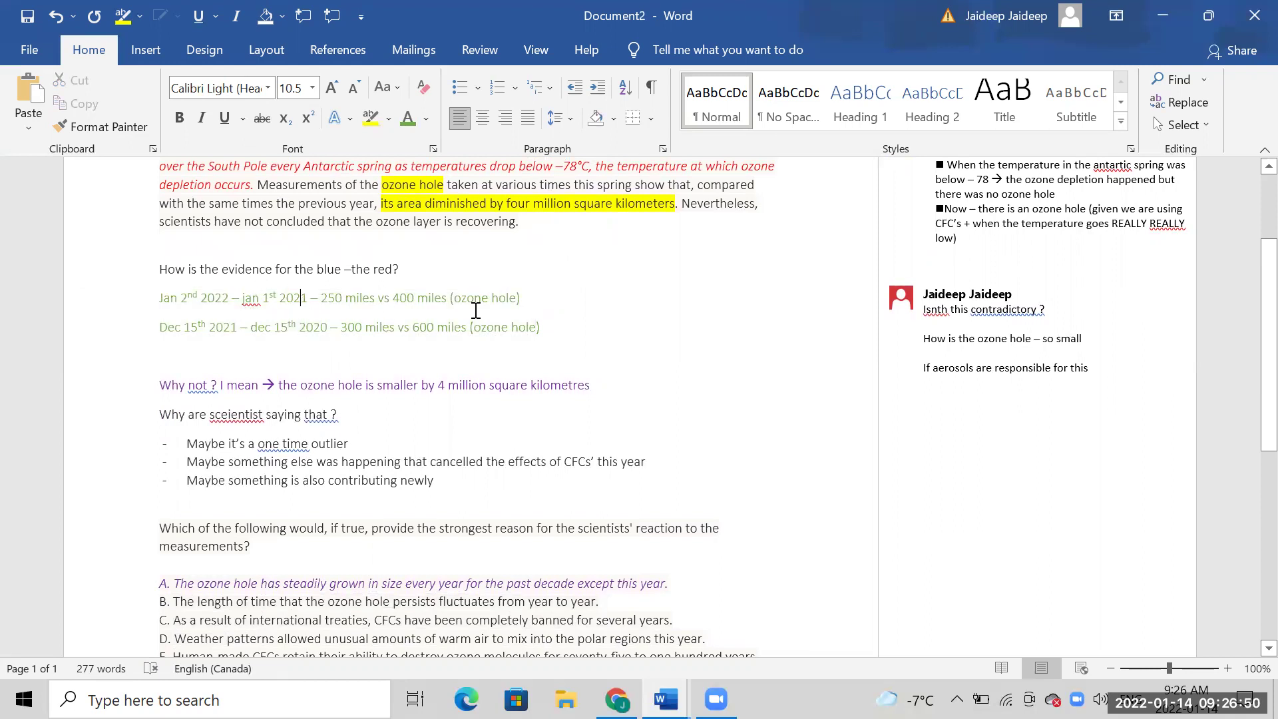
pyautogui.moveTo(438, 476); pyautogui.dragTo(170, 376)
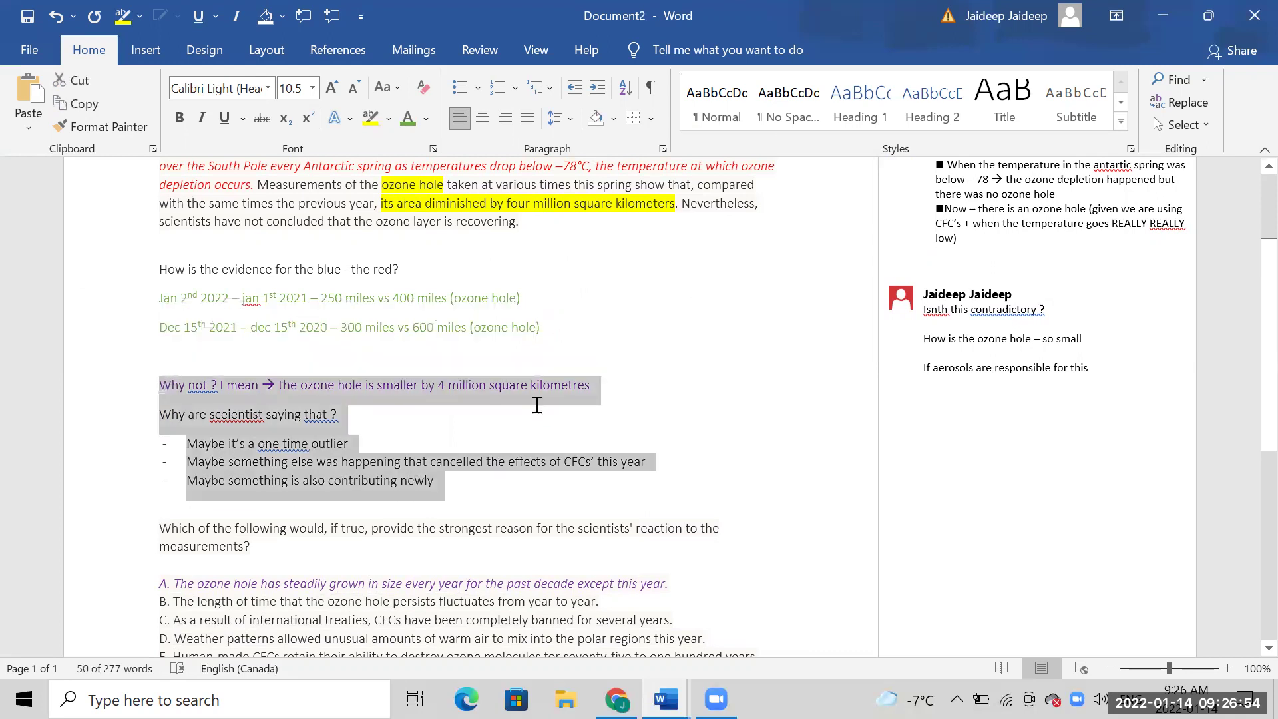
# - Draw a rounded rectangle about 13.62 cm wide and 1.71 cm high over the two green ozone hole comparison lines
pyautogui.click(336, 356)
pyautogui.click(155, 48)
pyautogui.click(283, 79)
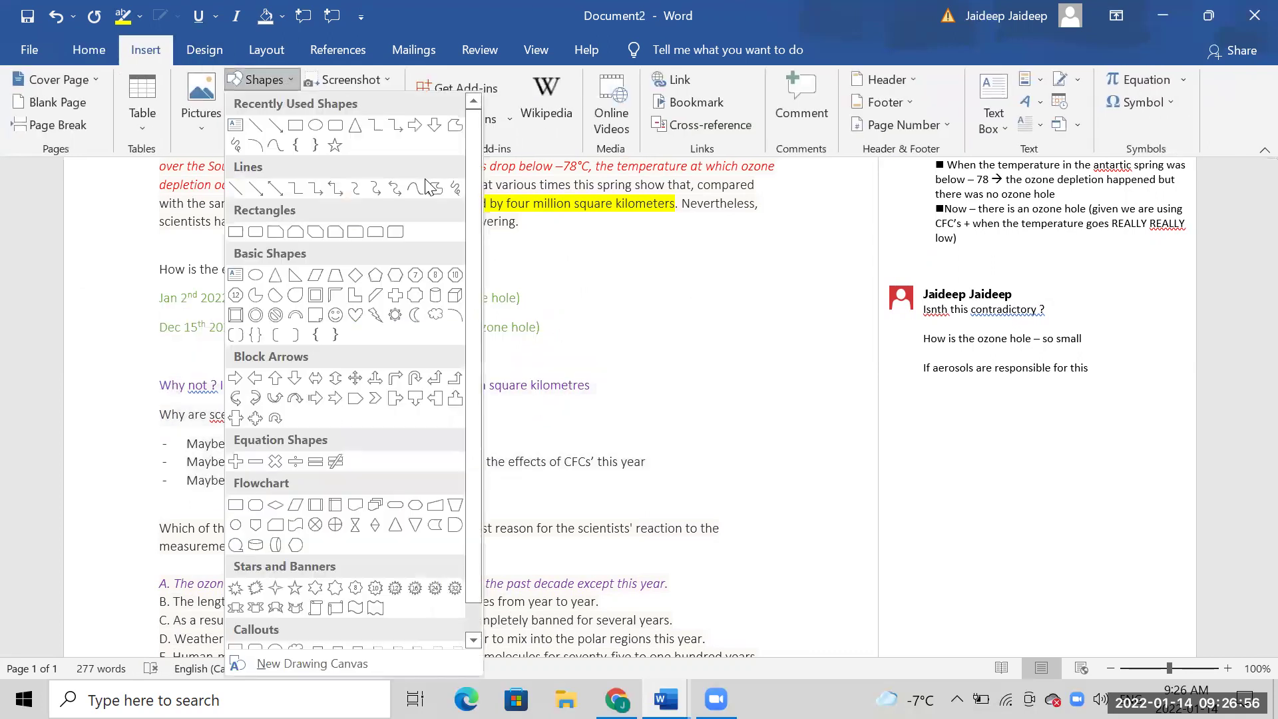
pyautogui.click(335, 124)
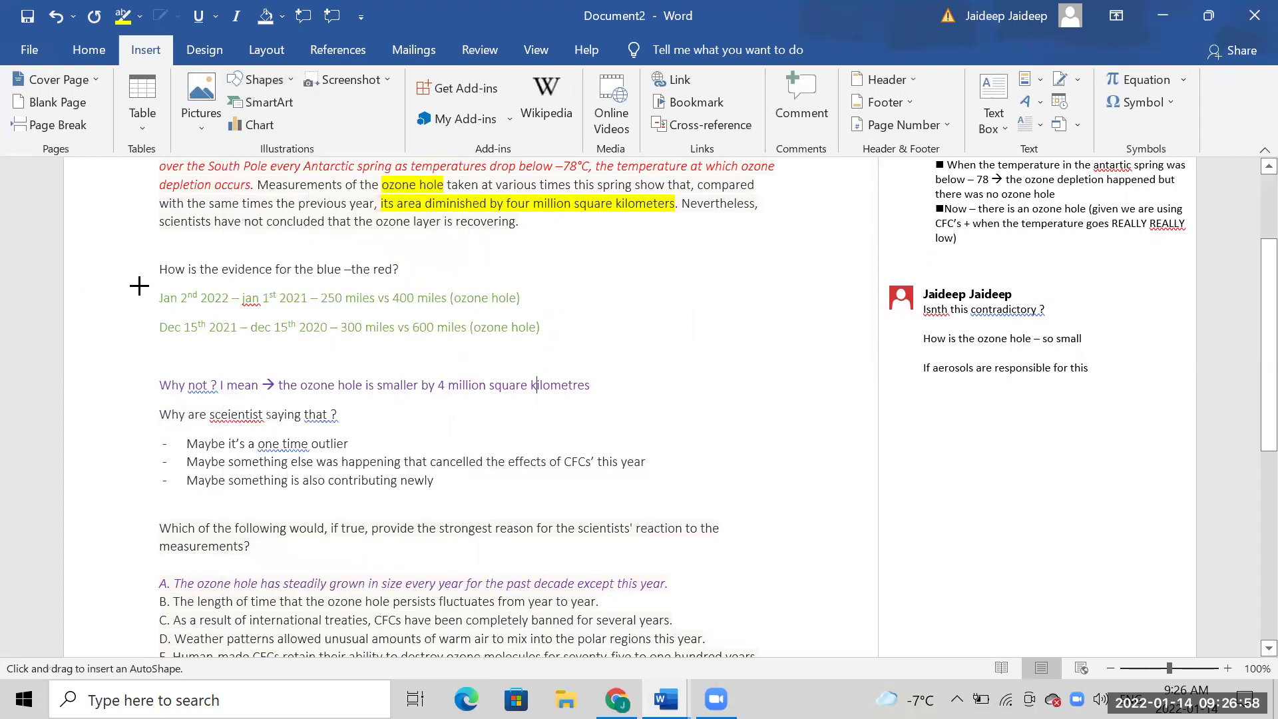
pyautogui.moveTo(140, 285)
pyautogui.mouseDown()
pyautogui.moveTo(711, 363)
pyautogui.moveTo(654, 350)
pyautogui.mouseUp()
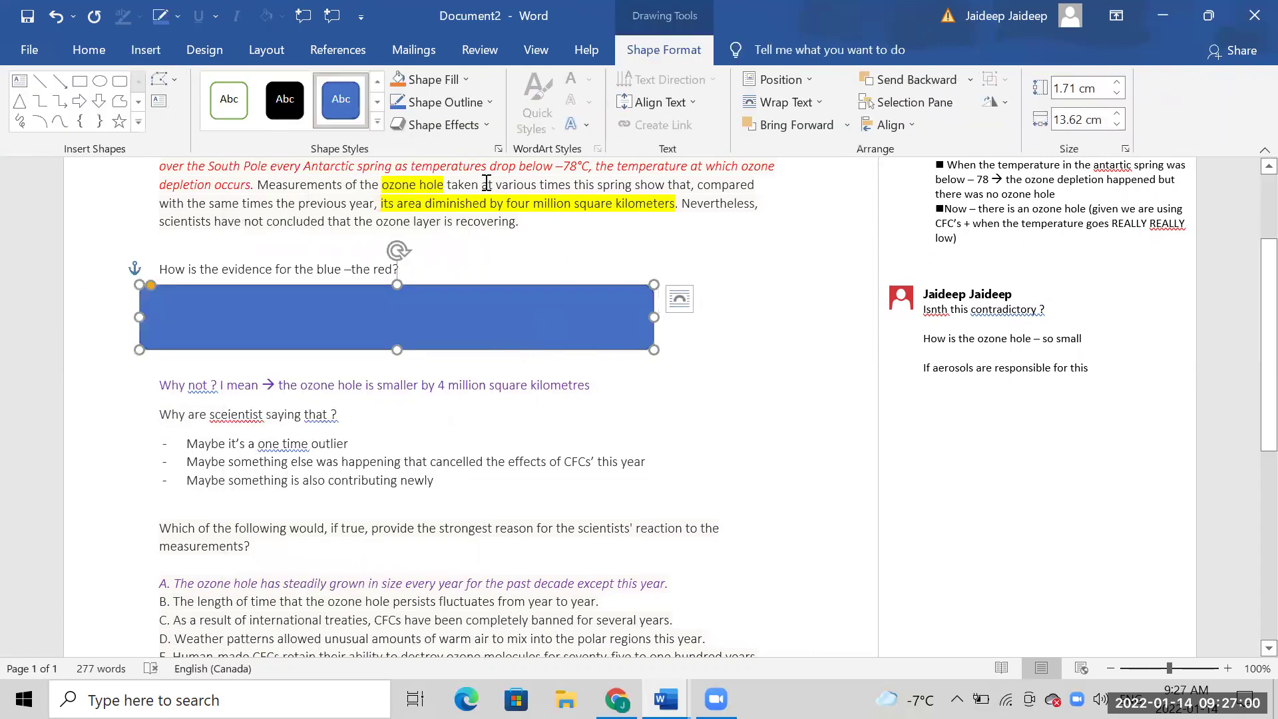
# - Give the rounded rectangle a red outline and no fill
pyautogui.click(446, 102)
pyautogui.click(414, 259)
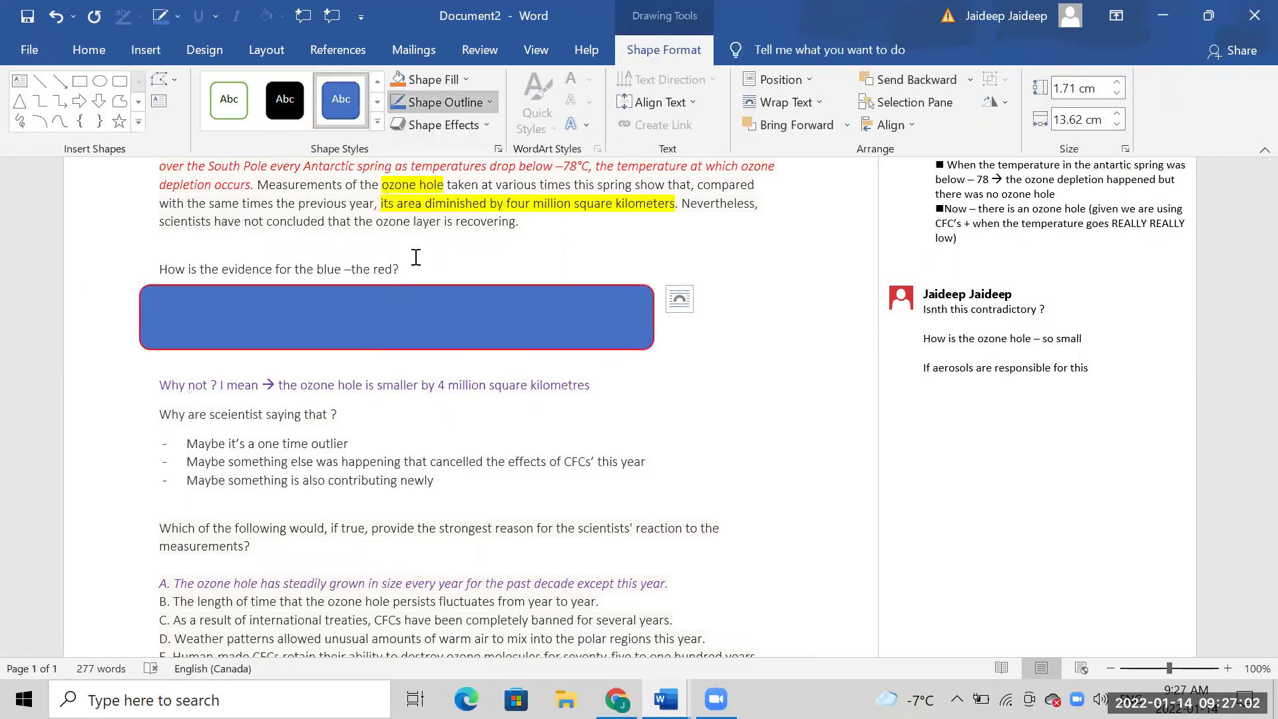
pyautogui.click(432, 79)
pyautogui.click(454, 259)
pyautogui.click(441, 358)
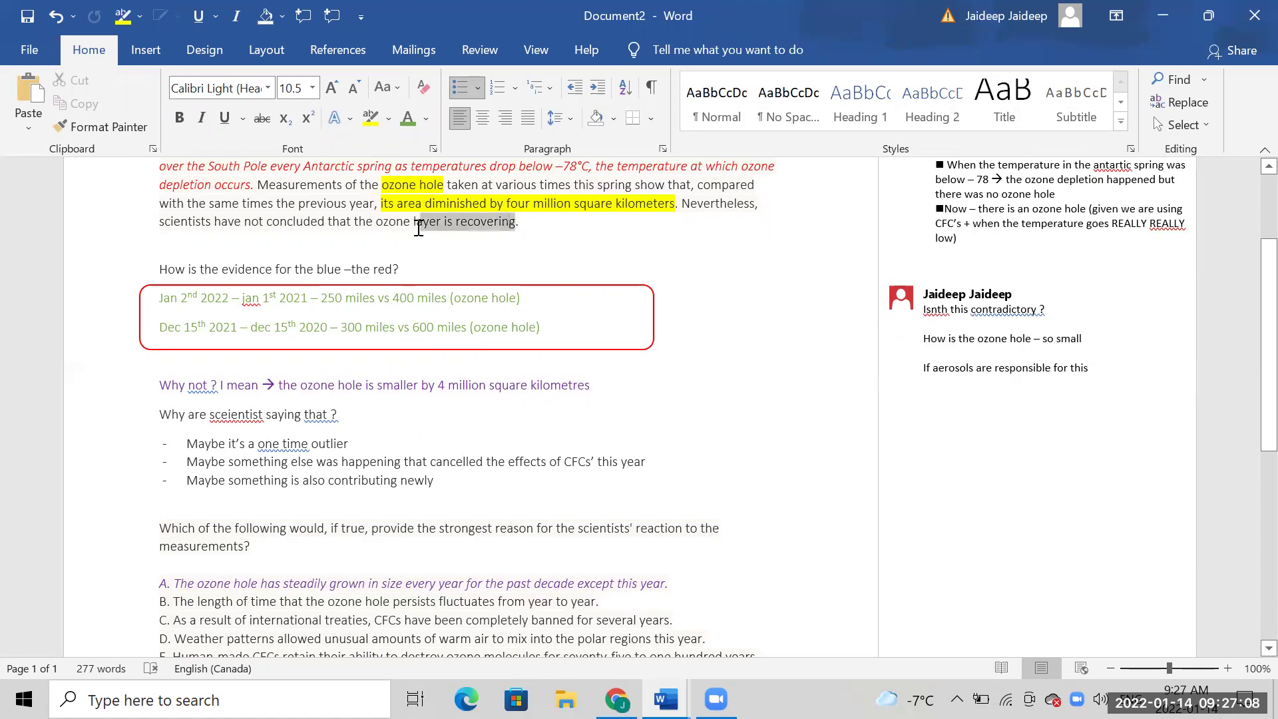
# - Examine the passage's statement about the ozone layer recovering and the dates in the red-outlined comparison lines
pyautogui.moveTo(418, 229); pyautogui.dragTo(417, 228)
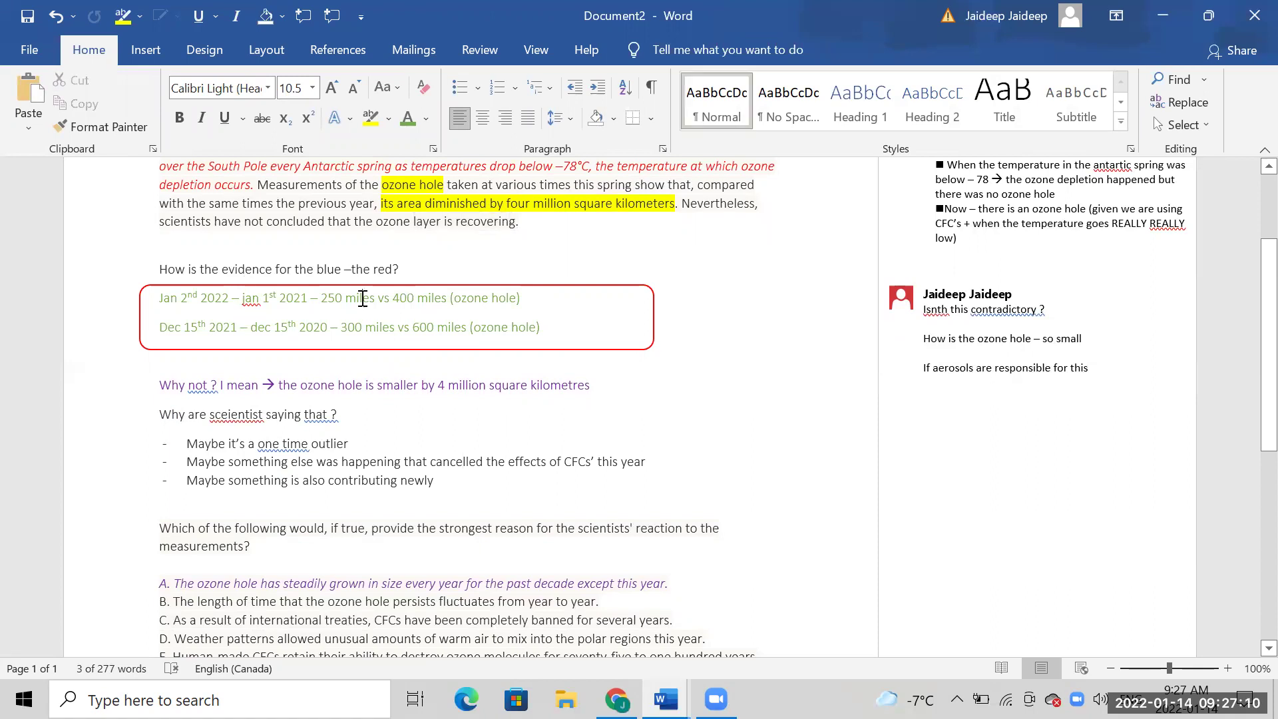
pyautogui.click(429, 298)
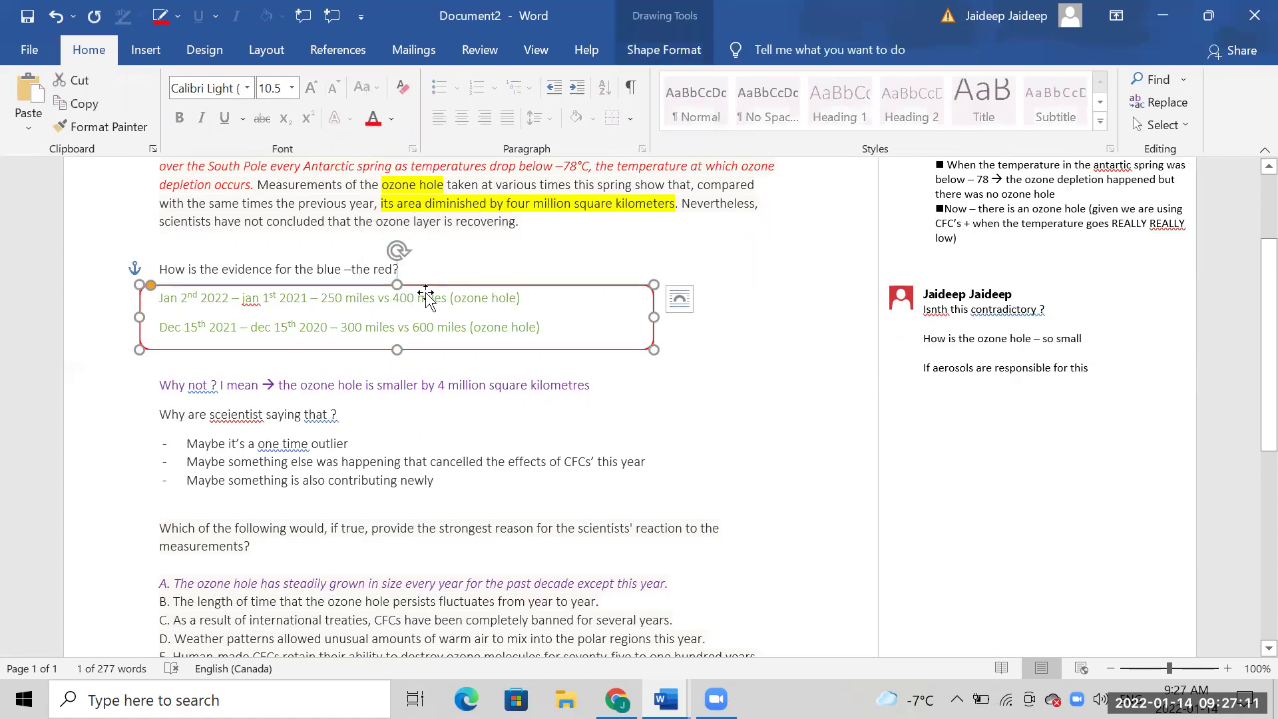
pyautogui.click(205, 299)
pyautogui.doubleClick(264, 298)
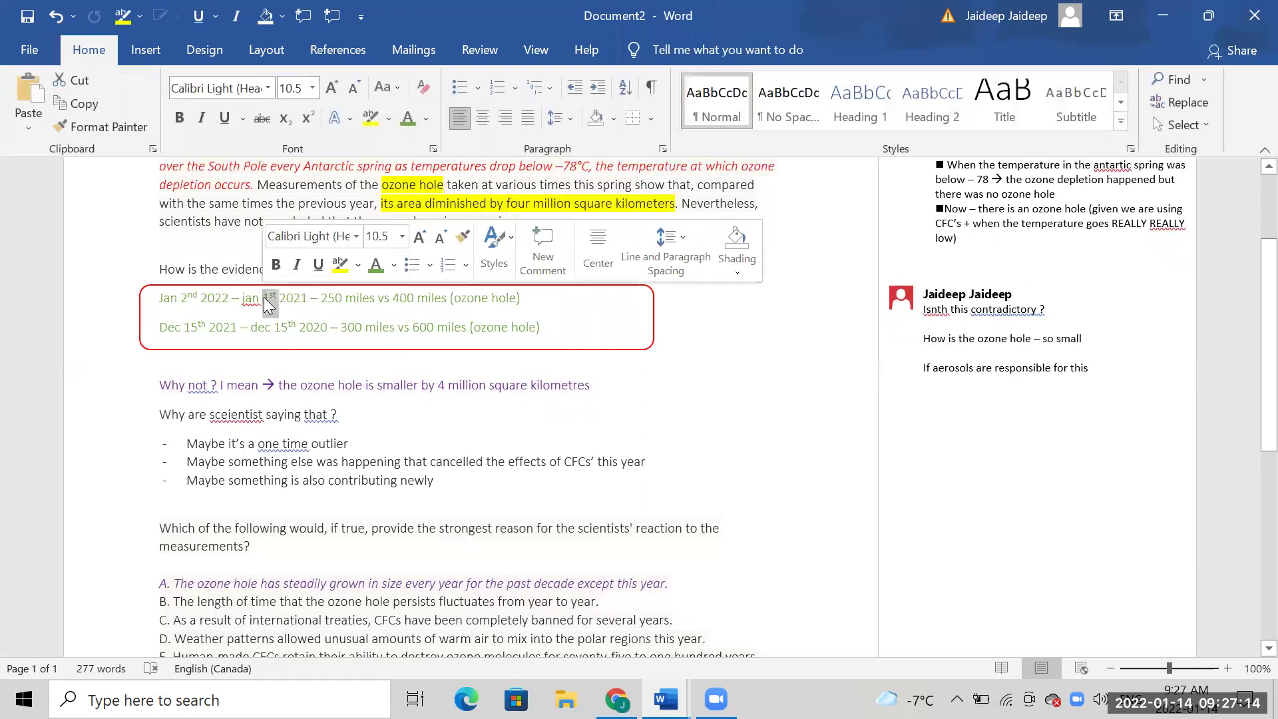
pyautogui.click(273, 304)
pyautogui.click(246, 305)
pyautogui.press('Right')
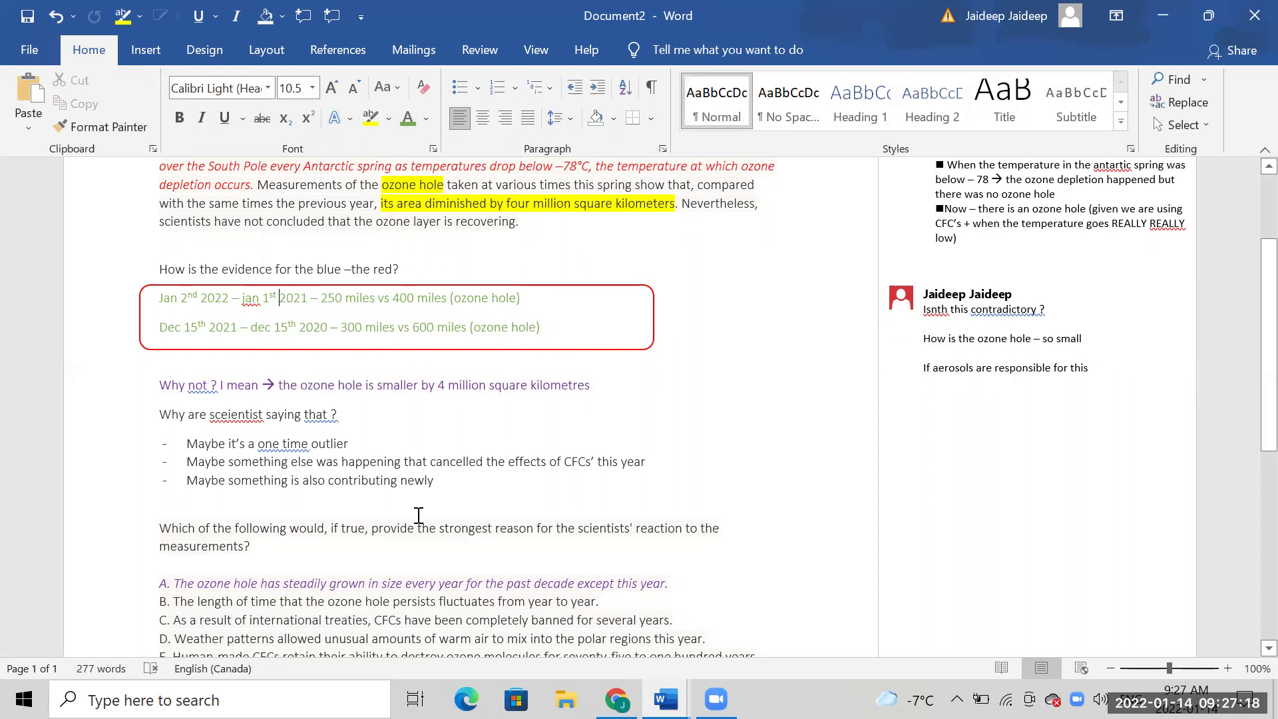
# - Strike through the whole of answer option B about the length of time the ozone hole persists
pyautogui.scroll(-1, 485, 583)
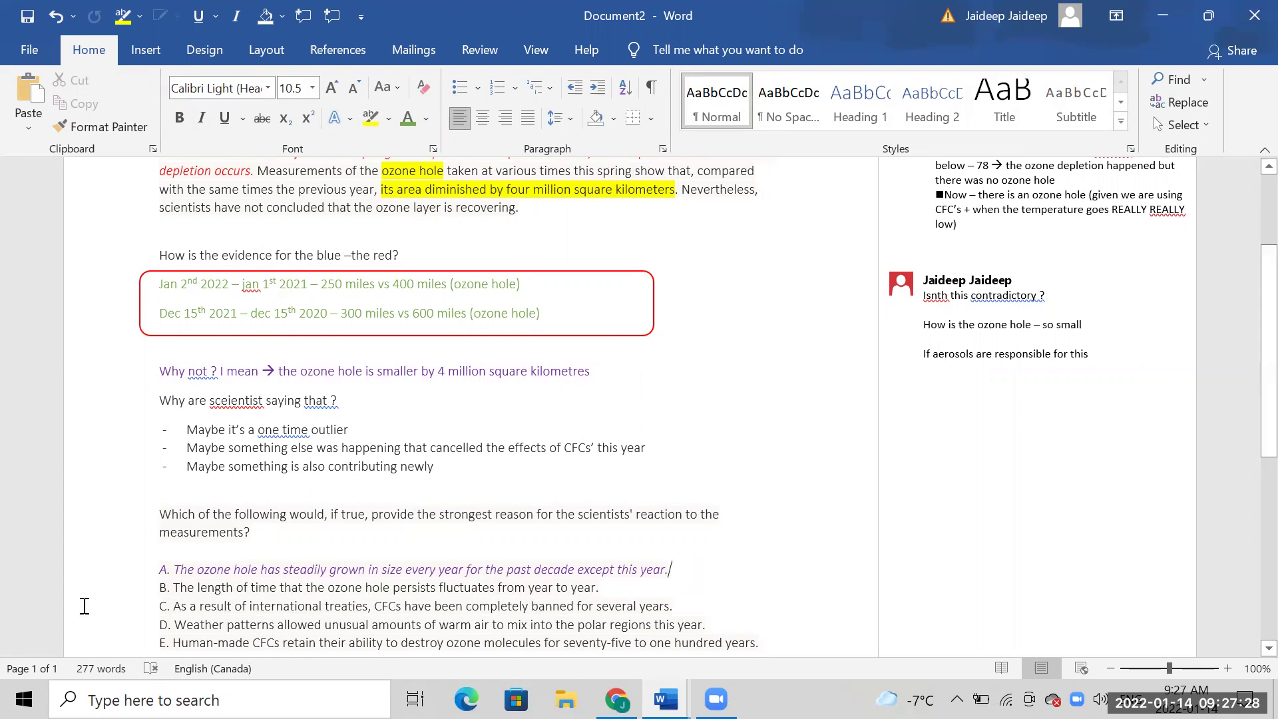
pyautogui.click(125, 572)
pyautogui.click(226, 587)
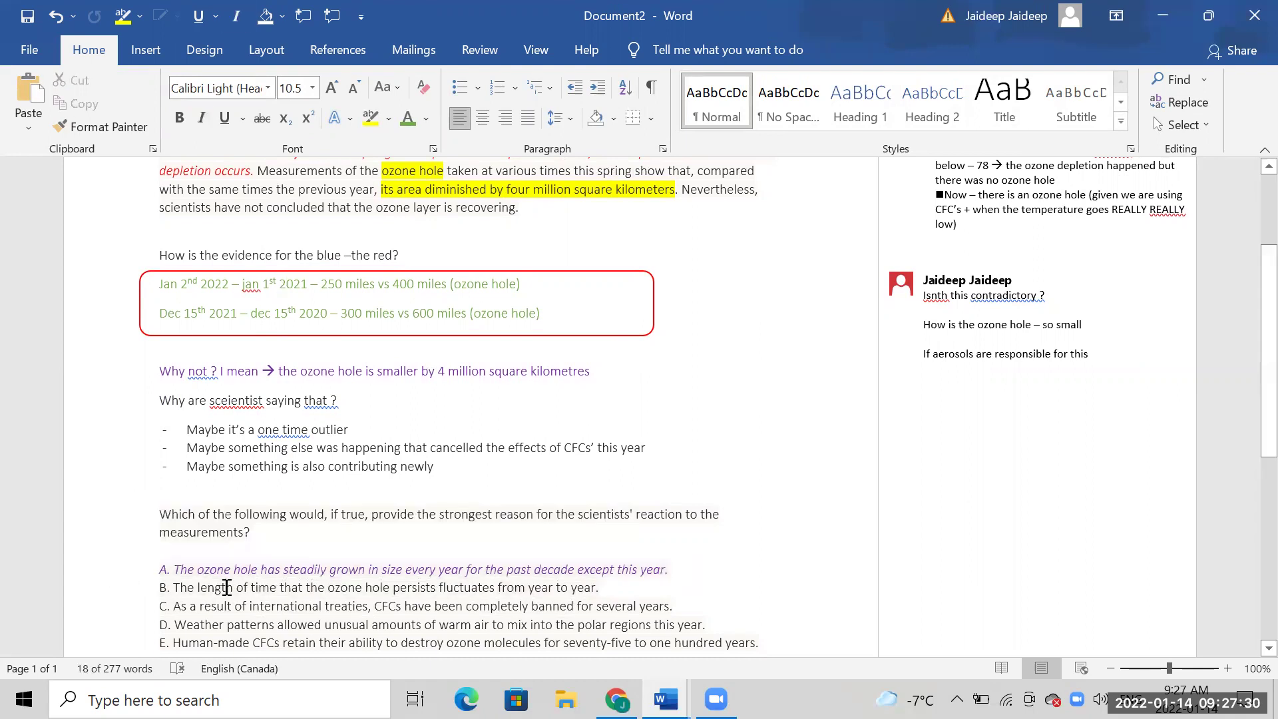
pyautogui.click(51, 587)
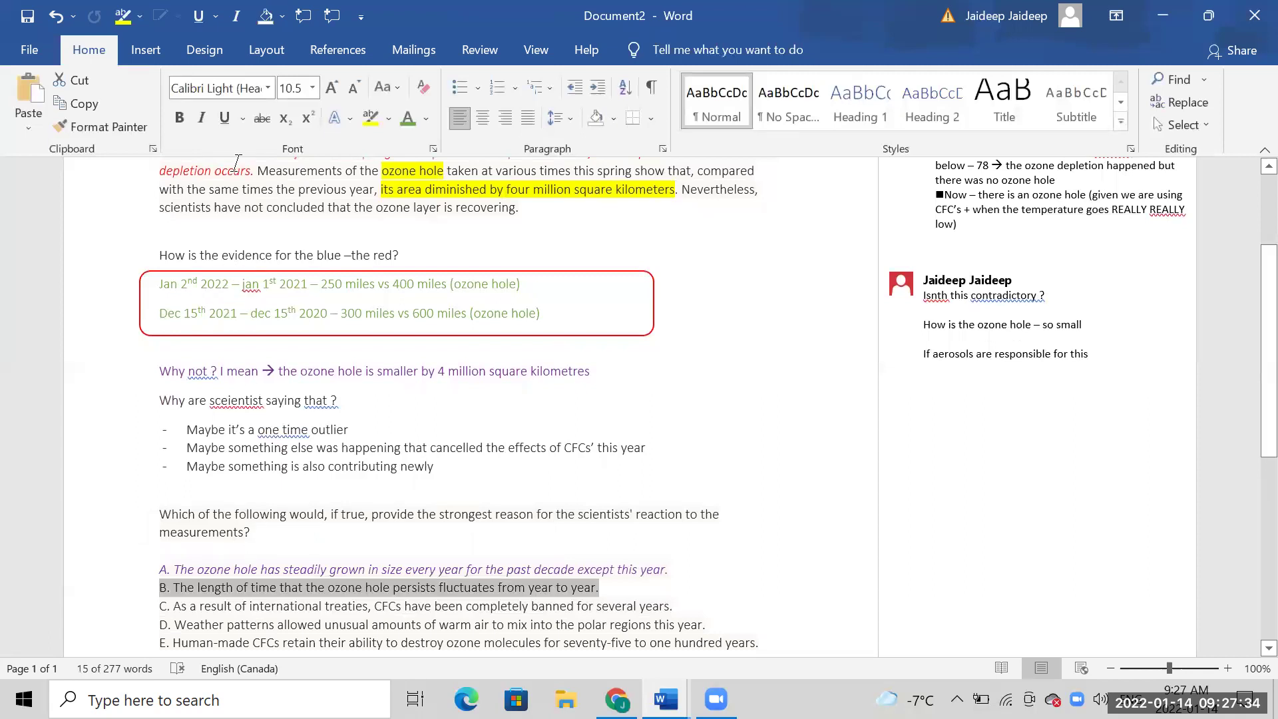
pyautogui.click(262, 118)
pyautogui.click(263, 226)
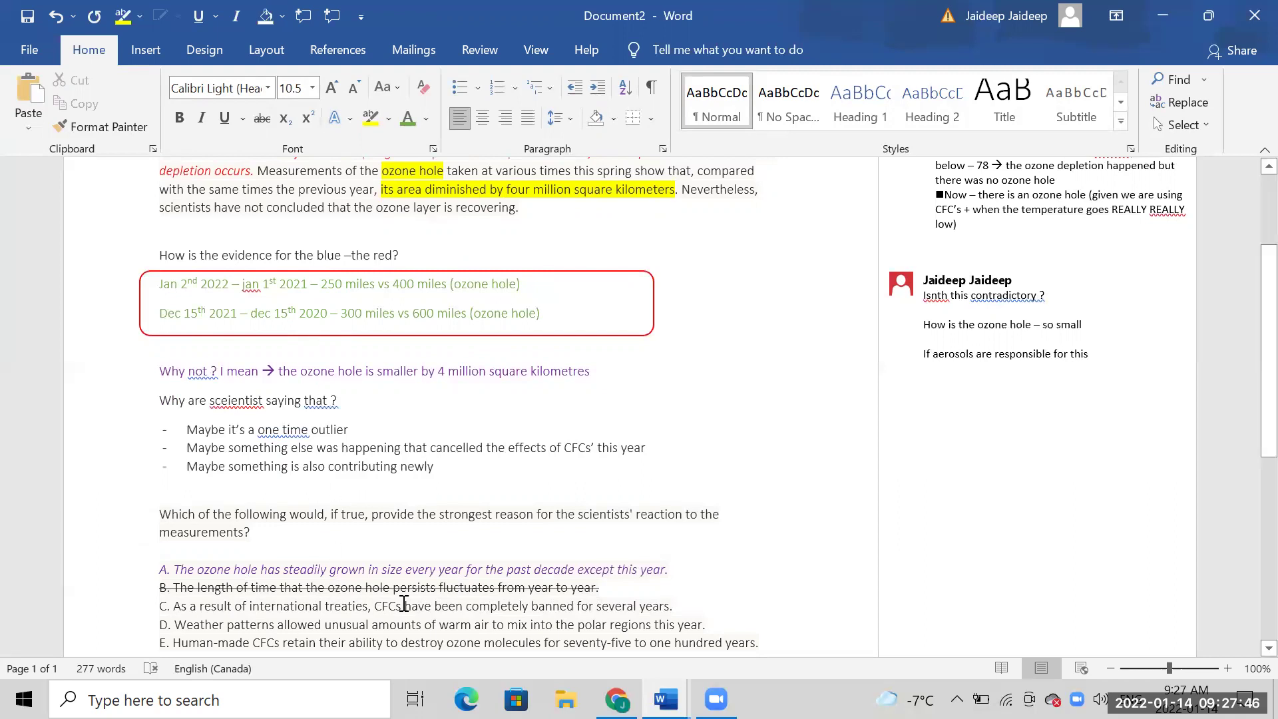
# - Strike through "CFCs have been completely banned for several years" in answer option C
pyautogui.scroll(1, 404, 603)
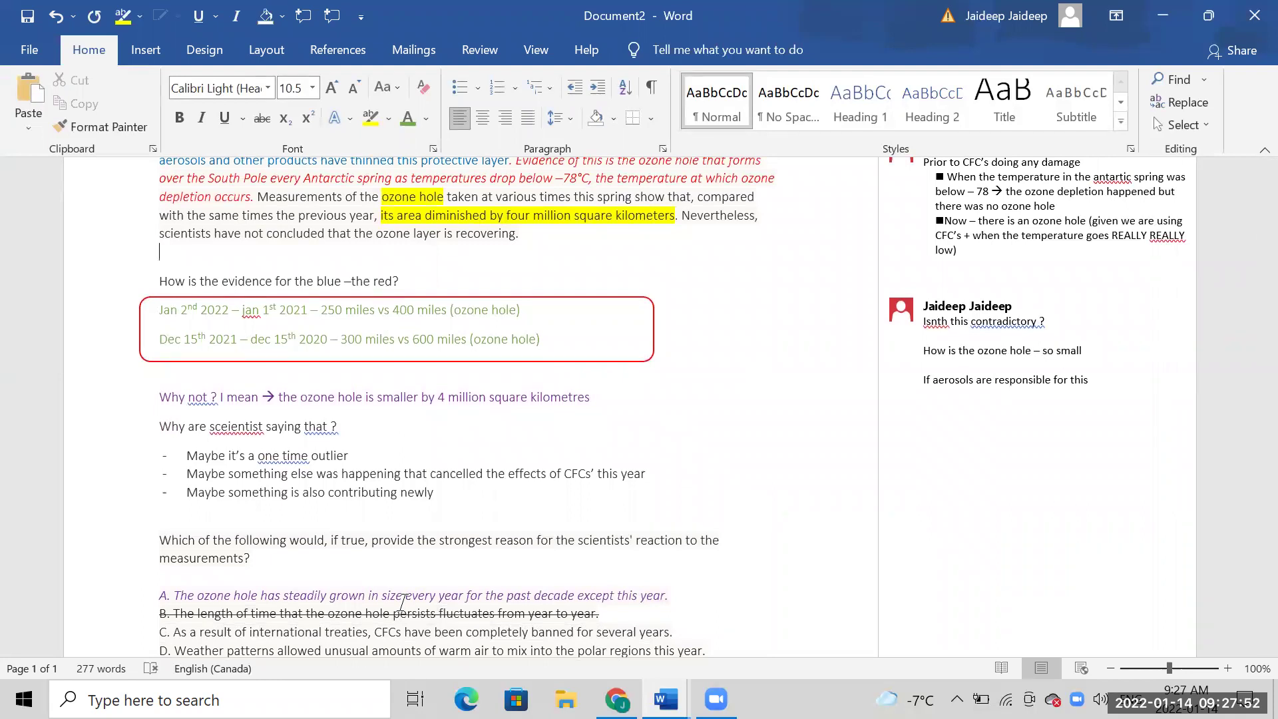
pyautogui.click(383, 630)
pyautogui.moveTo(523, 632); pyautogui.dragTo(669, 632)
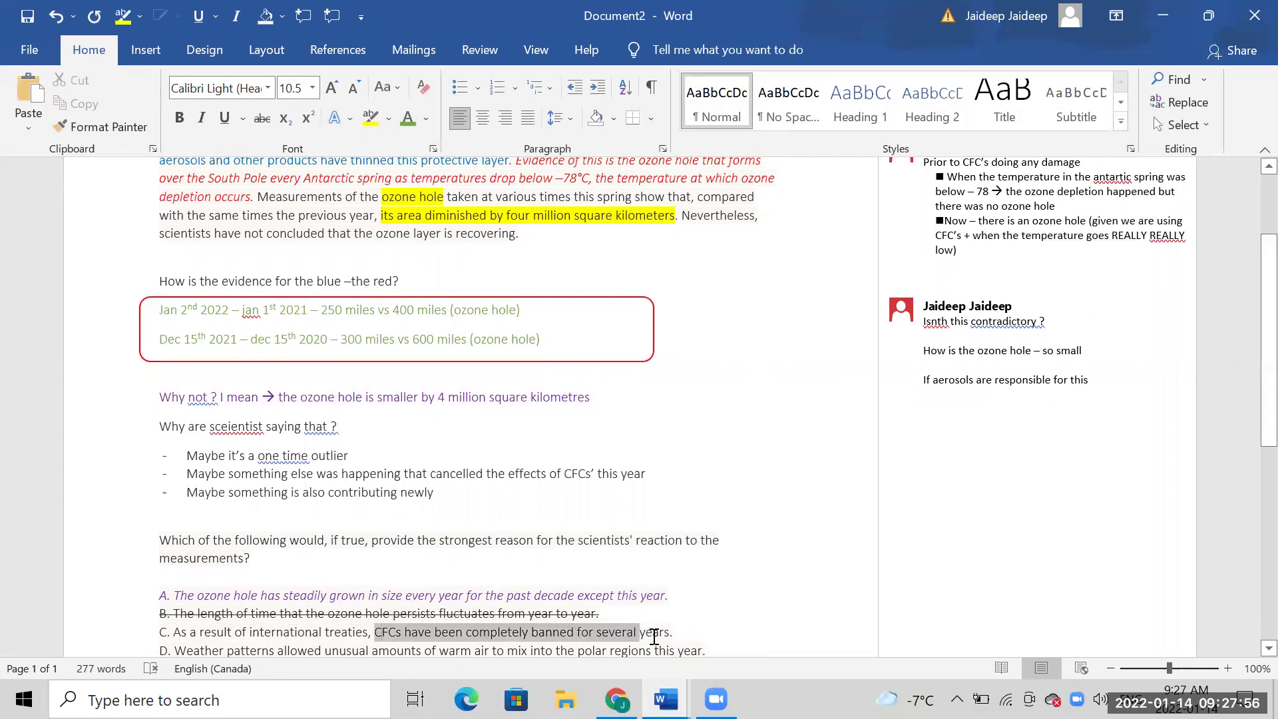
pyautogui.click(262, 118)
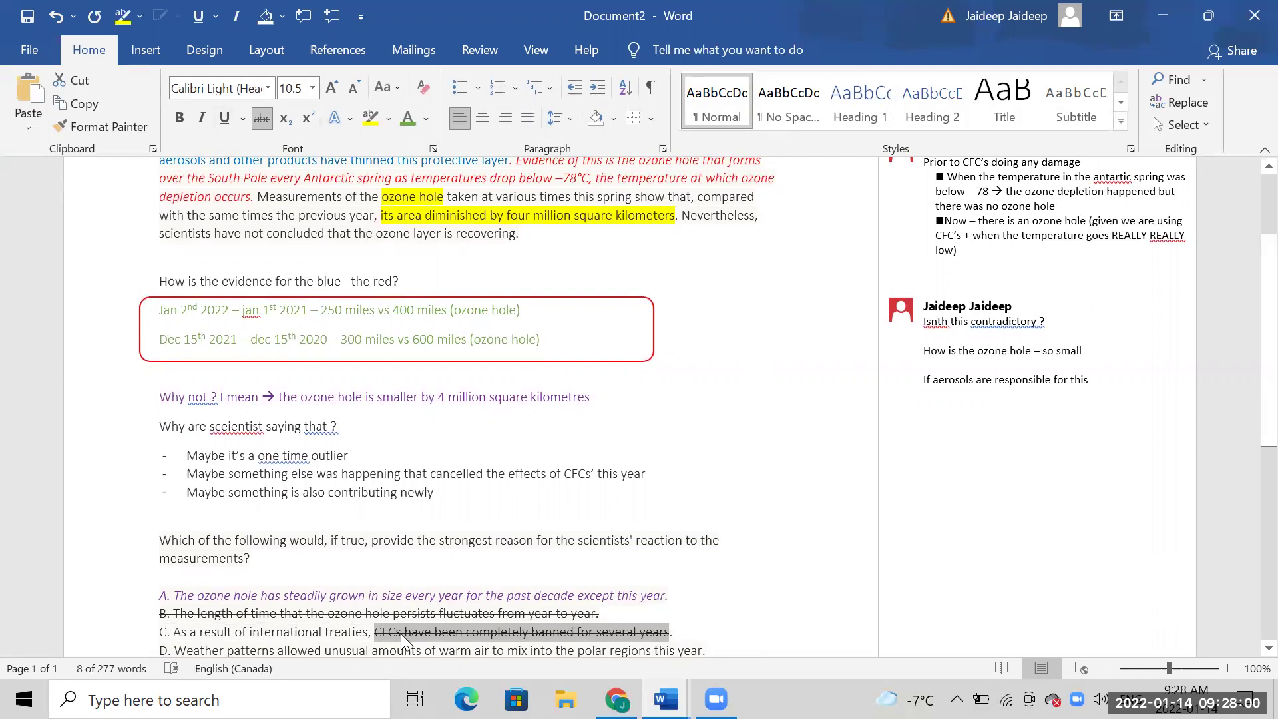
# - Attach a comment to the struck-out text in option C reading "This say –the ozone is recovering because CFC's have been banned"
pyautogui.click(145, 50)
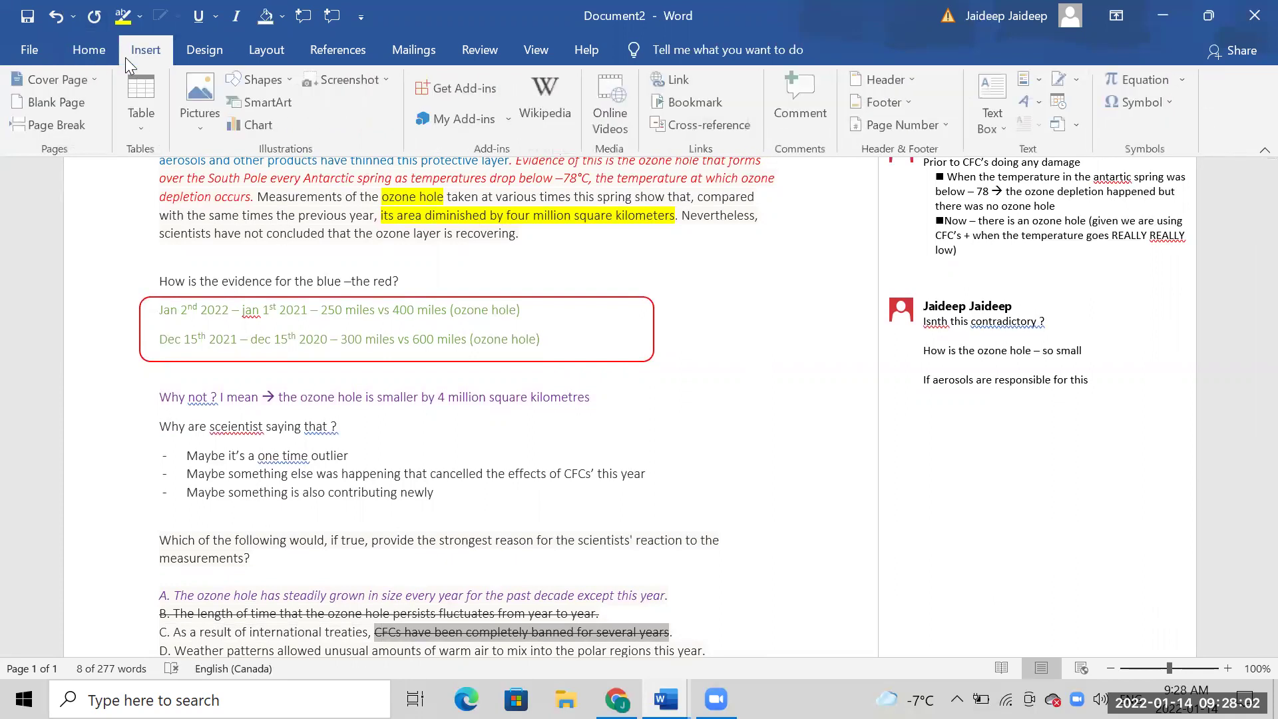
pyautogui.hotkey('ctrl', 'alt', 'm')
pyautogui.write('this')
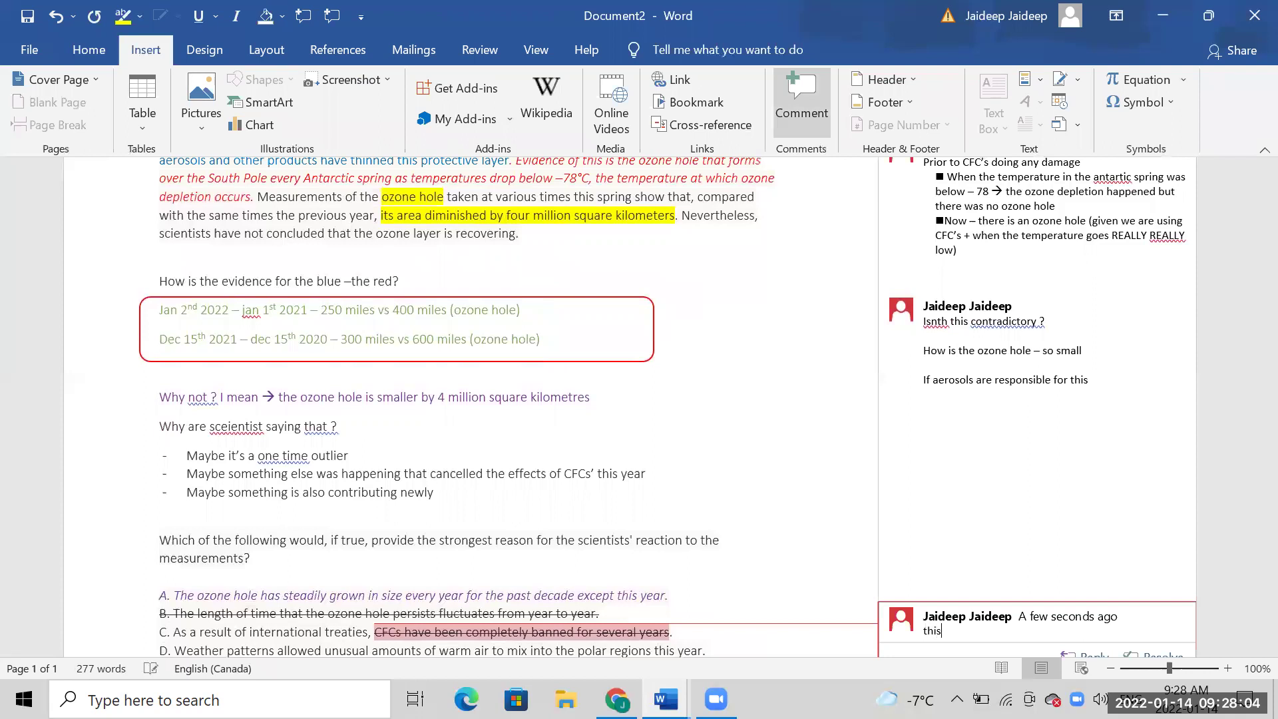
pyautogui.write(' say –the ozo')
pyautogui.write('ne shou')
pyautogui.write('ire')
pyautogui.write('covering because ')
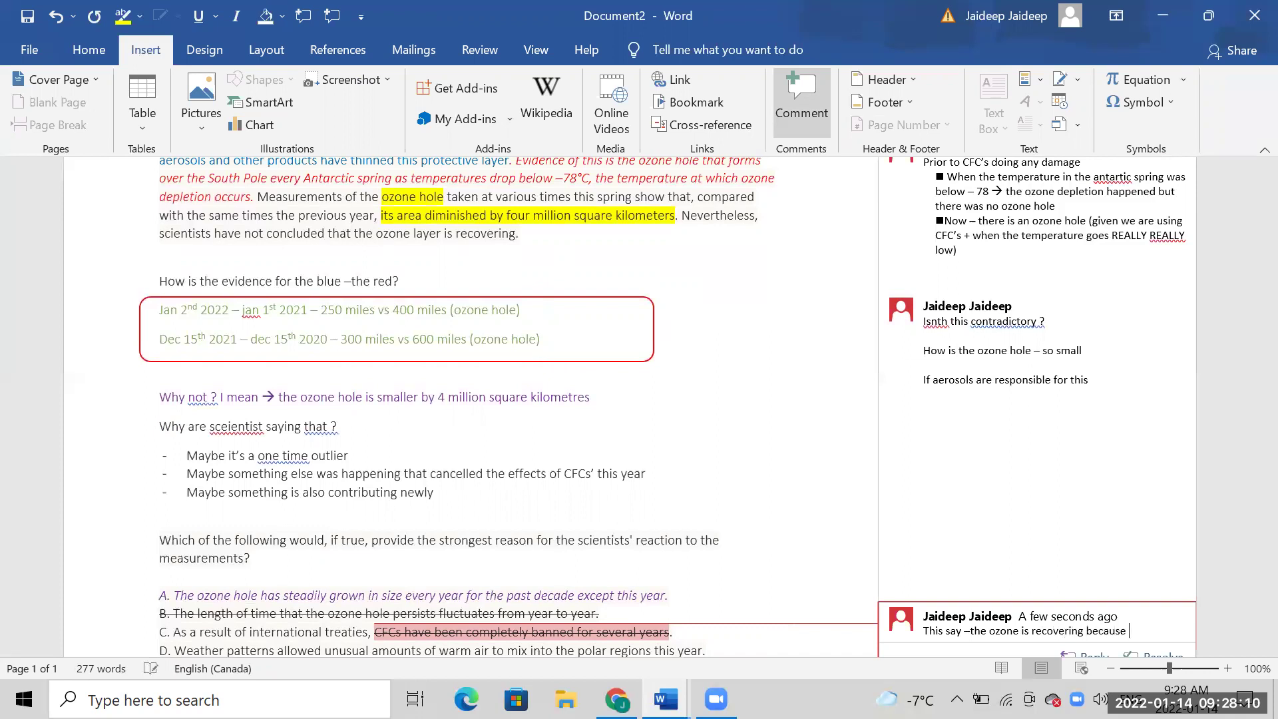
pyautogui.write("CFC's have been")
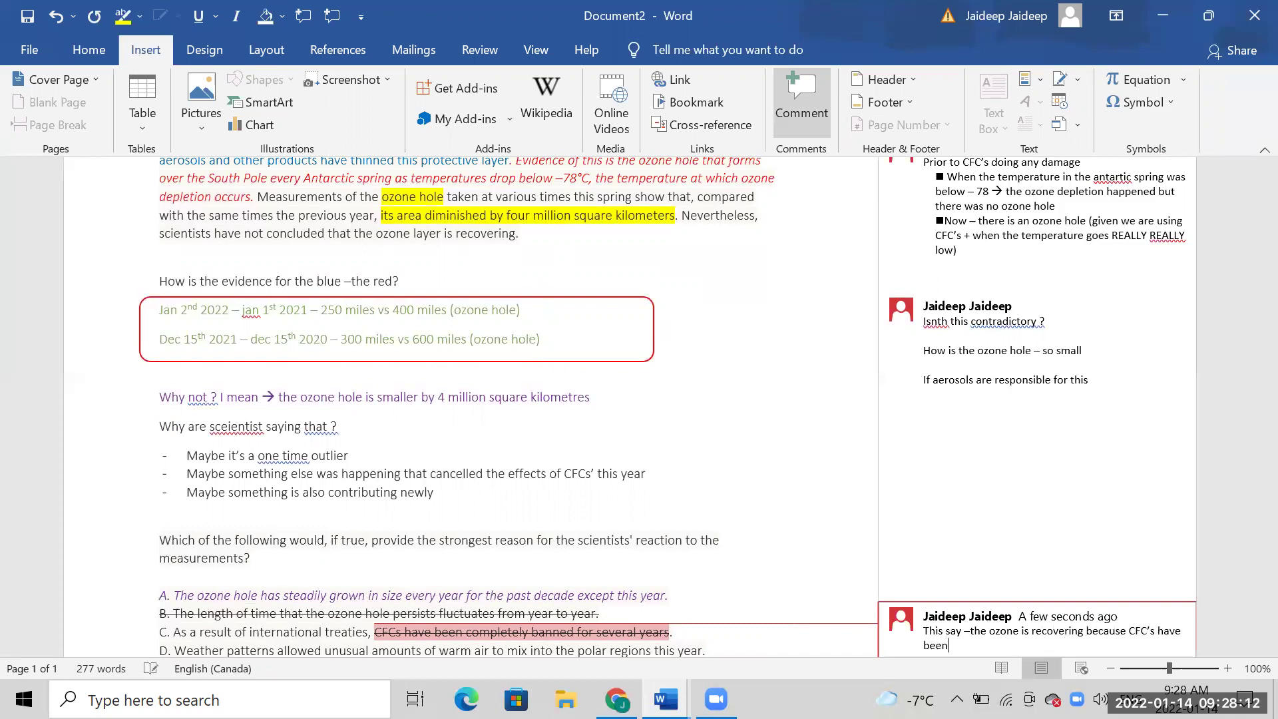
pyautogui.write(' banned')
pyautogui.press('Return')
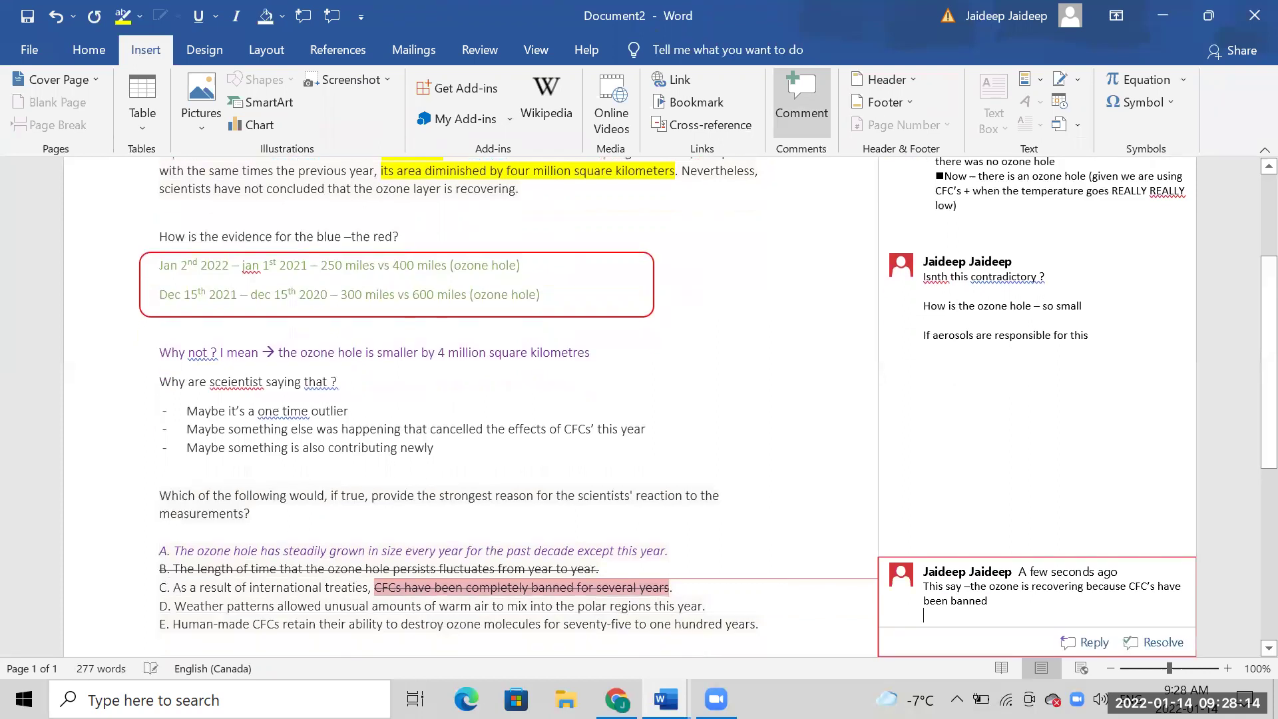
# - Continue the option C comment with "And" and, on its own line, "The ozone layer is recovering (become smaller compared to last years)"
pyautogui.write('And')
pyautogui.press('Return')
pyautogui.write('The on')
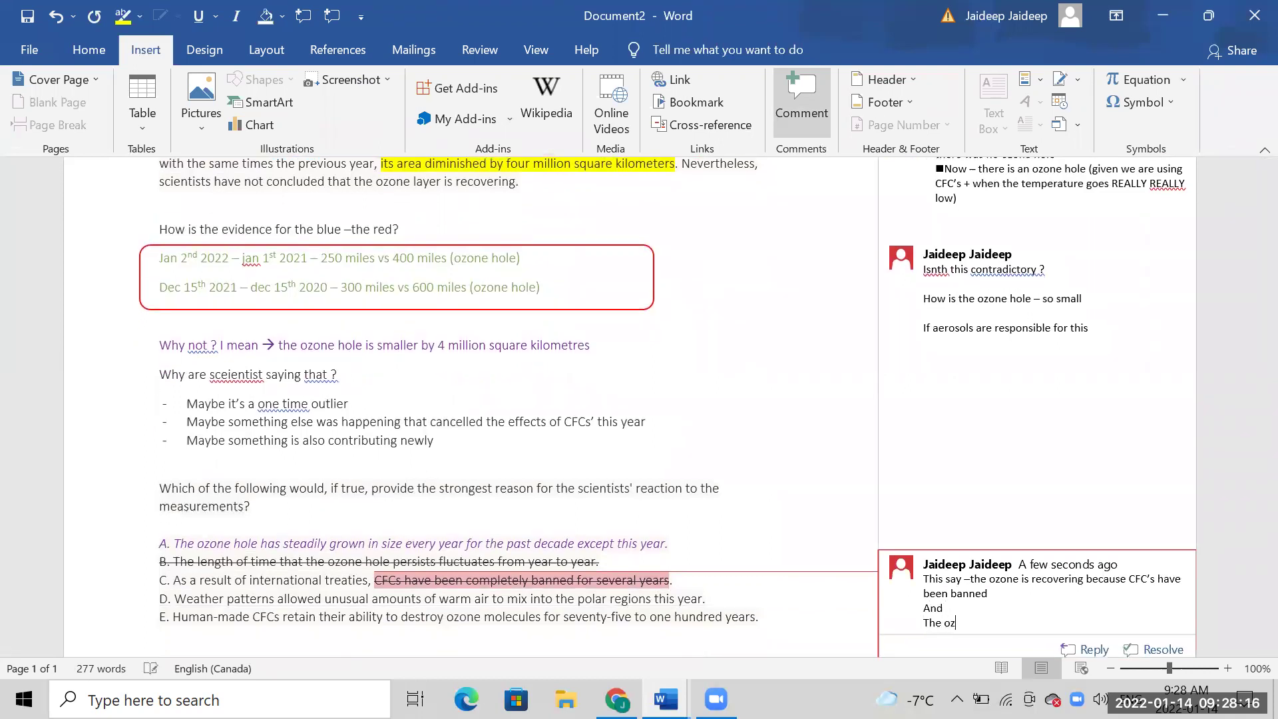
pyautogui.write('one layer is recovering (beom')
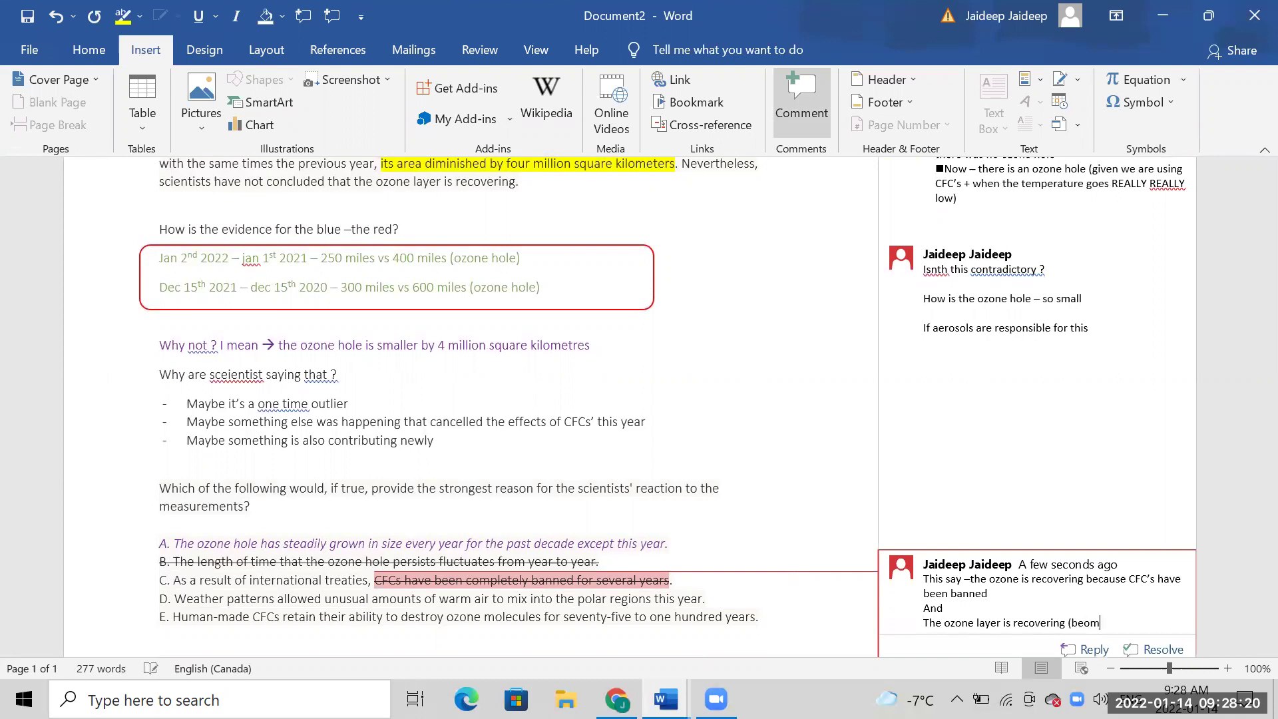
pyautogui.press('BackSpace')
pyautogui.press('BackSpace')
pyautogui.write('come smaller compared to ')
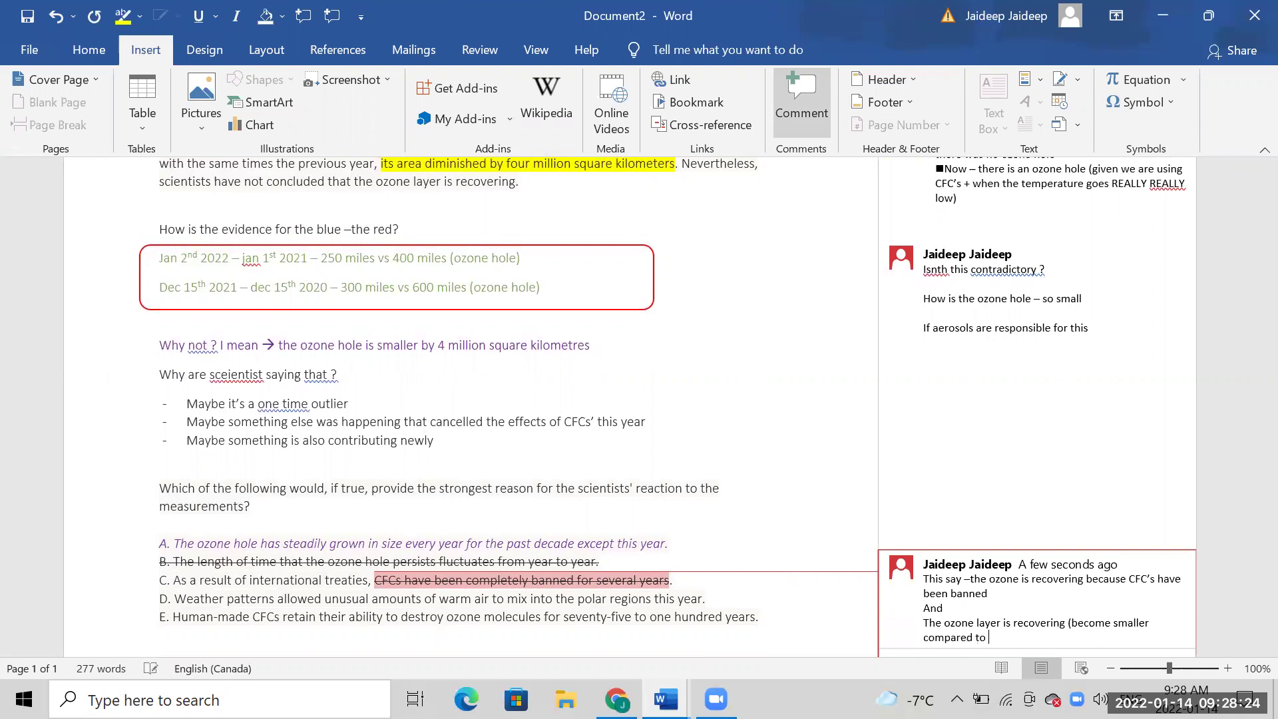
pyautogui.write('lsat')
pyautogui.press('BackSpace')
pyautogui.press('BackSpace')
pyautogui.write('ast years)')
pyautogui.press('Return')
pyautogui.press('Return')
# - End the option C comment with "SO CFC's are wrking" and add an empty line above CR36601.01 in the document
pyautogui.write('O')
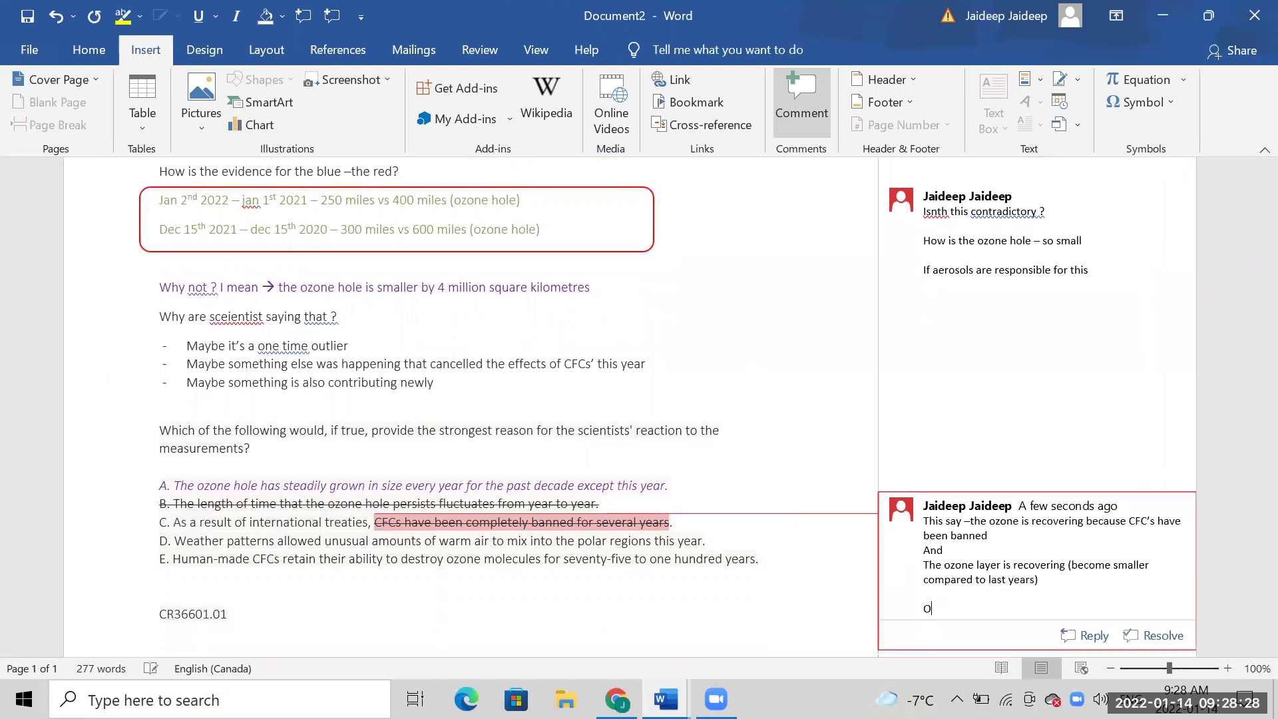
pyautogui.press('BackSpace')
pyautogui.write('SO cf')
pyautogui.press('BackSpace')
pyautogui.press('BackSpace')
pyautogui.write("CFC's are wrking")
pyautogui.press('Return')
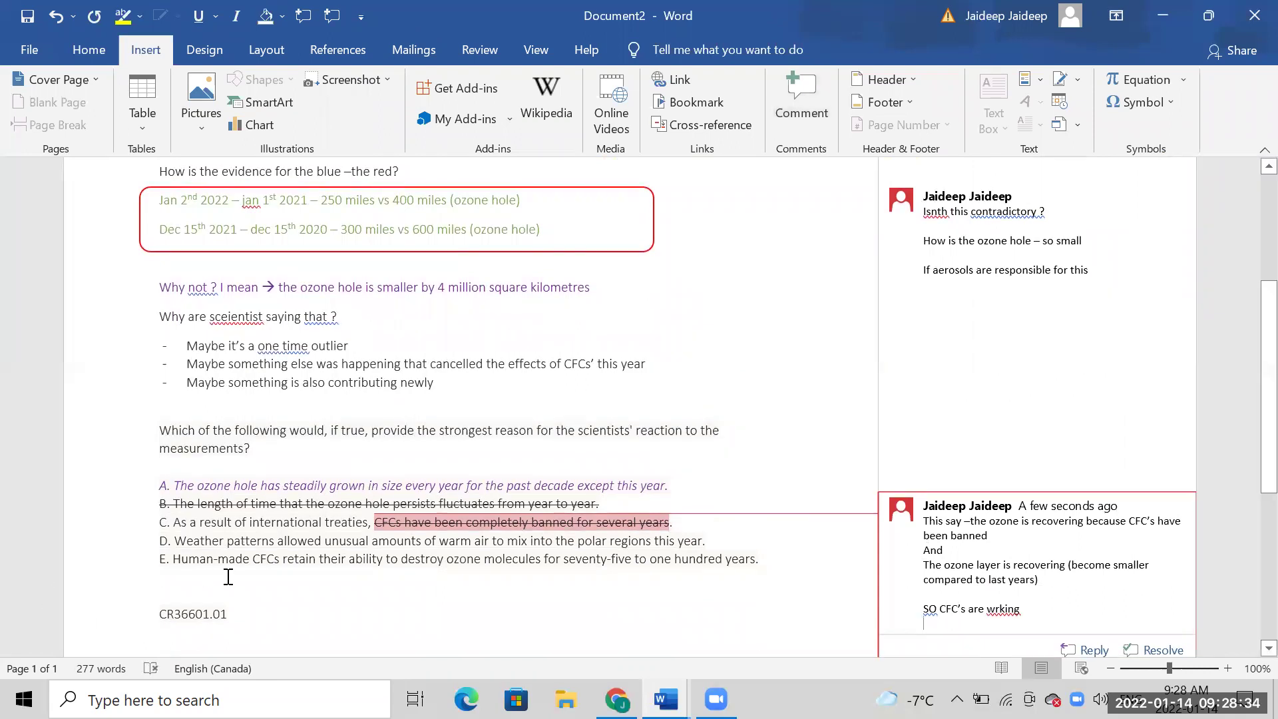
pyautogui.click(160, 613)
pyautogui.press('Return')
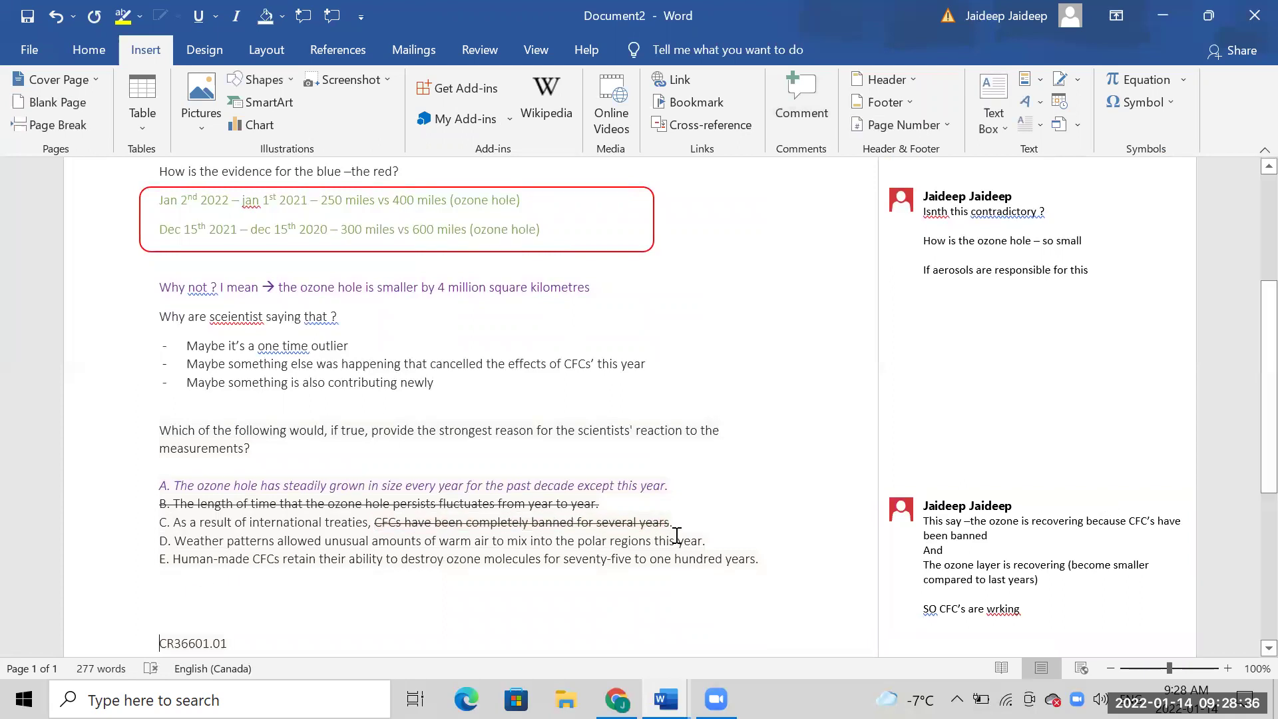
# - Highlight answer option D about unusual amounts of warm air in yellow
pyautogui.moveTo(704, 540); pyautogui.dragTo(160, 540)
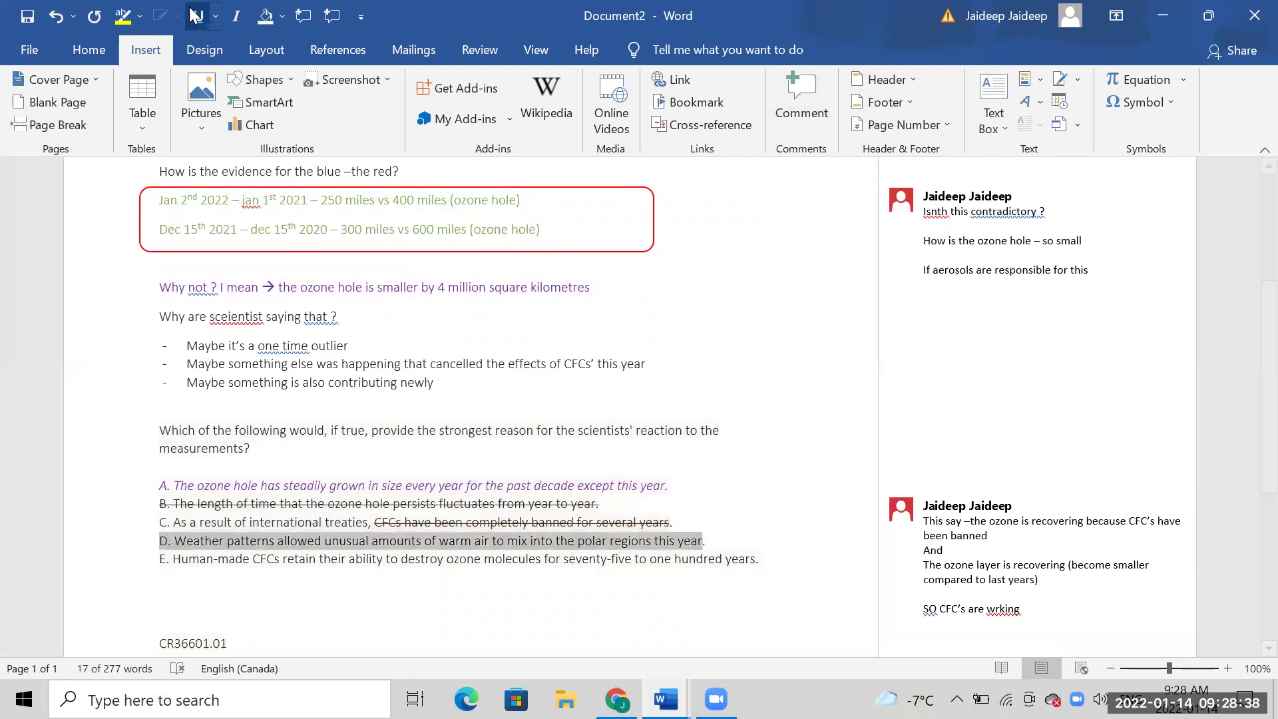
pyautogui.click(88, 50)
pyautogui.click(371, 118)
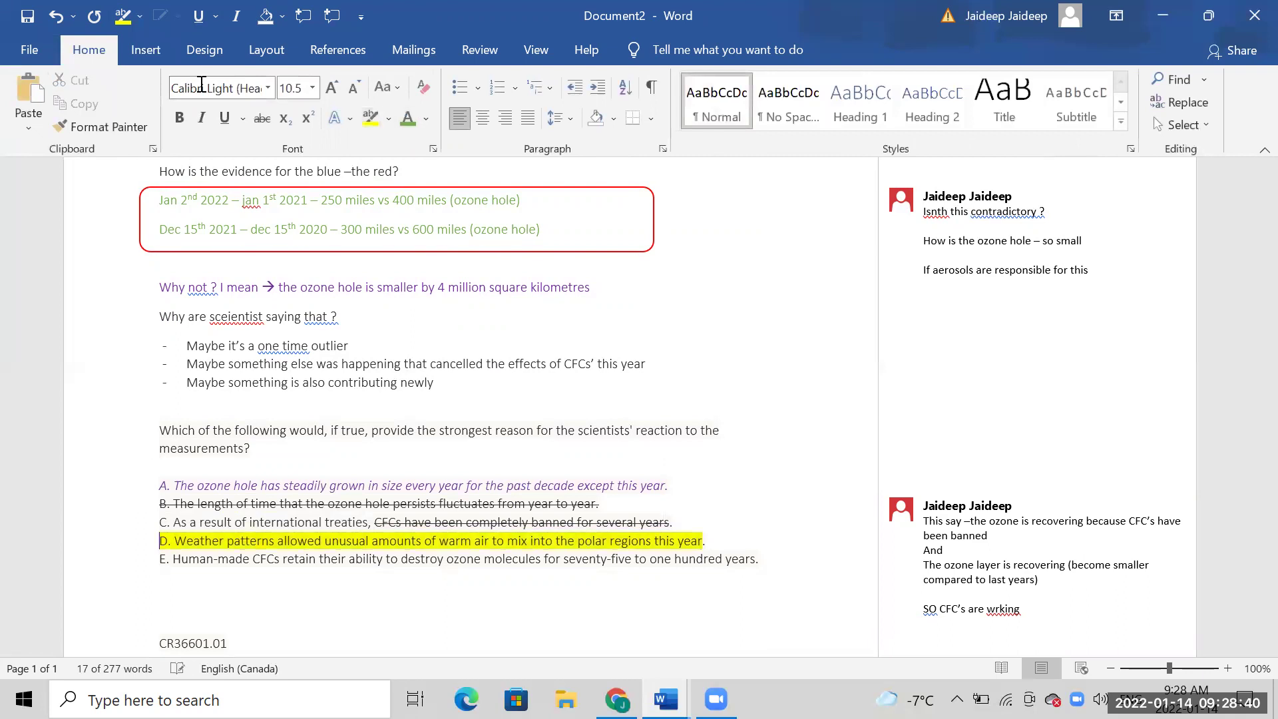
pyautogui.click(422, 350)
pyautogui.scroll(1, 421, 350)
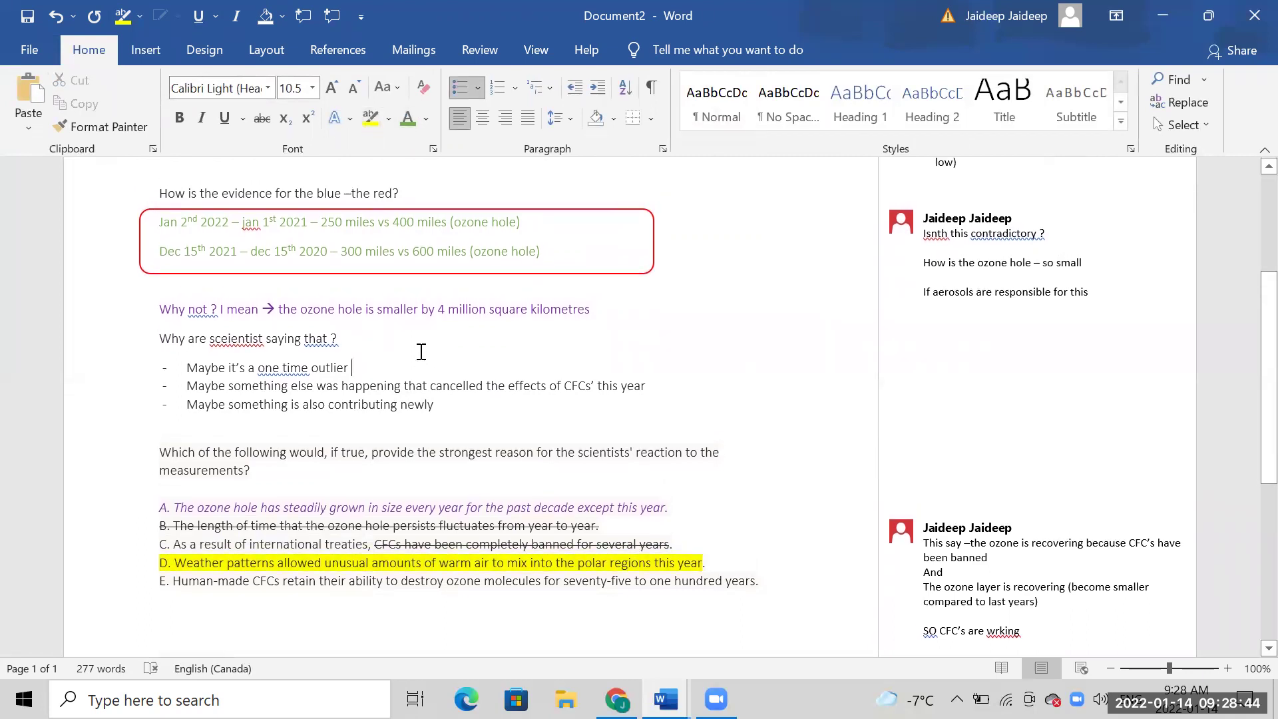
pyautogui.scroll(1, 421, 350)
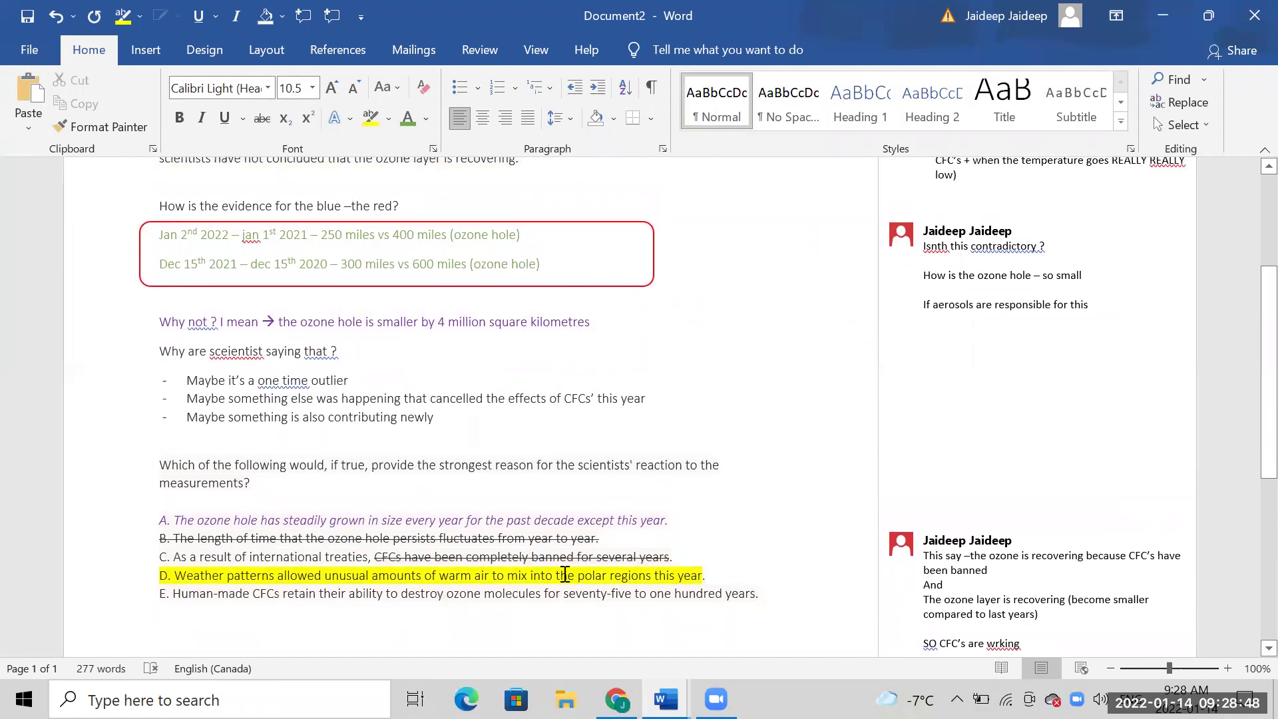
# - Switch to the GMAT Club question page in Chrome, reveal the official answer and timer statistics, and return to the Word document
pyautogui.click(616, 699)
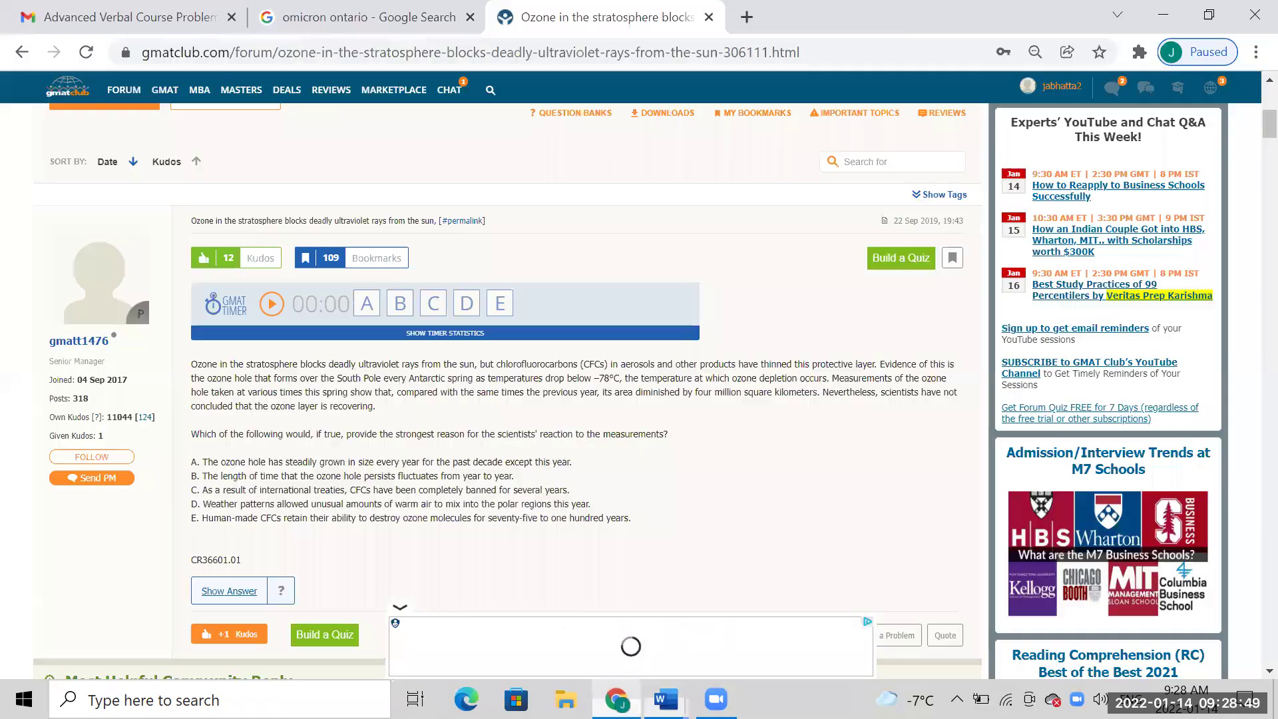
pyautogui.click(281, 591)
pyautogui.click(436, 334)
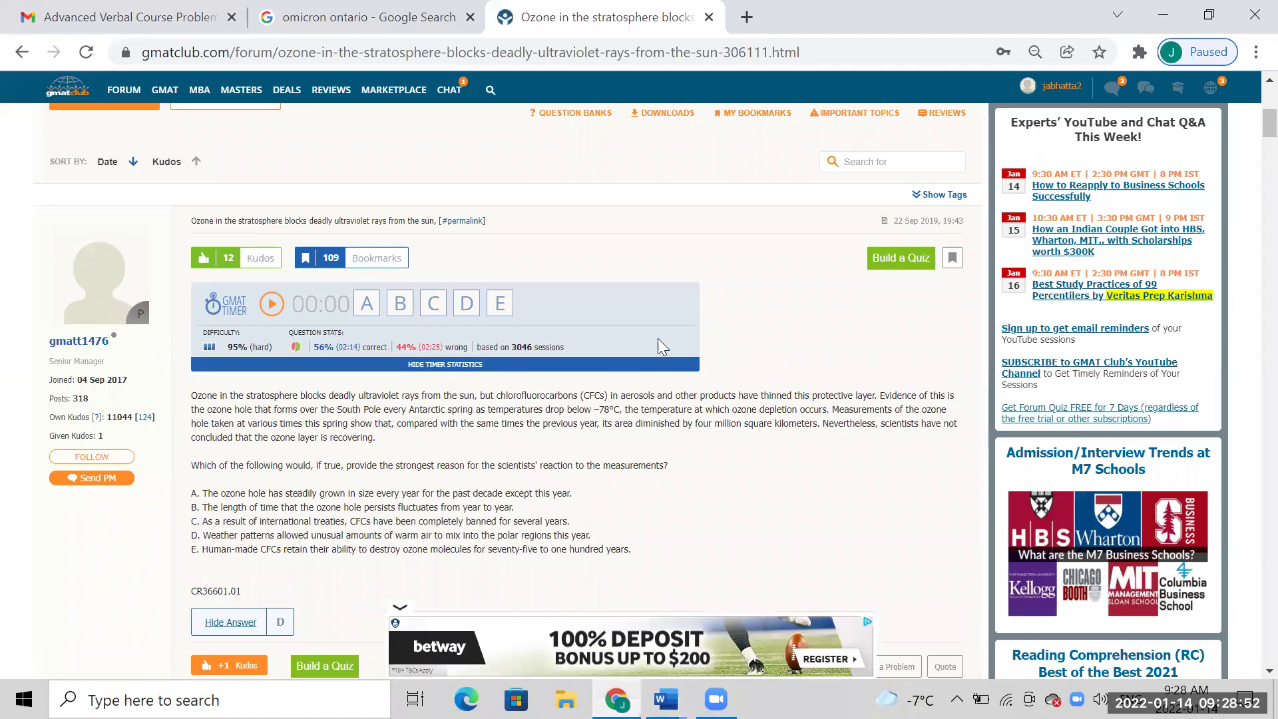
pyautogui.hotkey('alt', 'Tab')
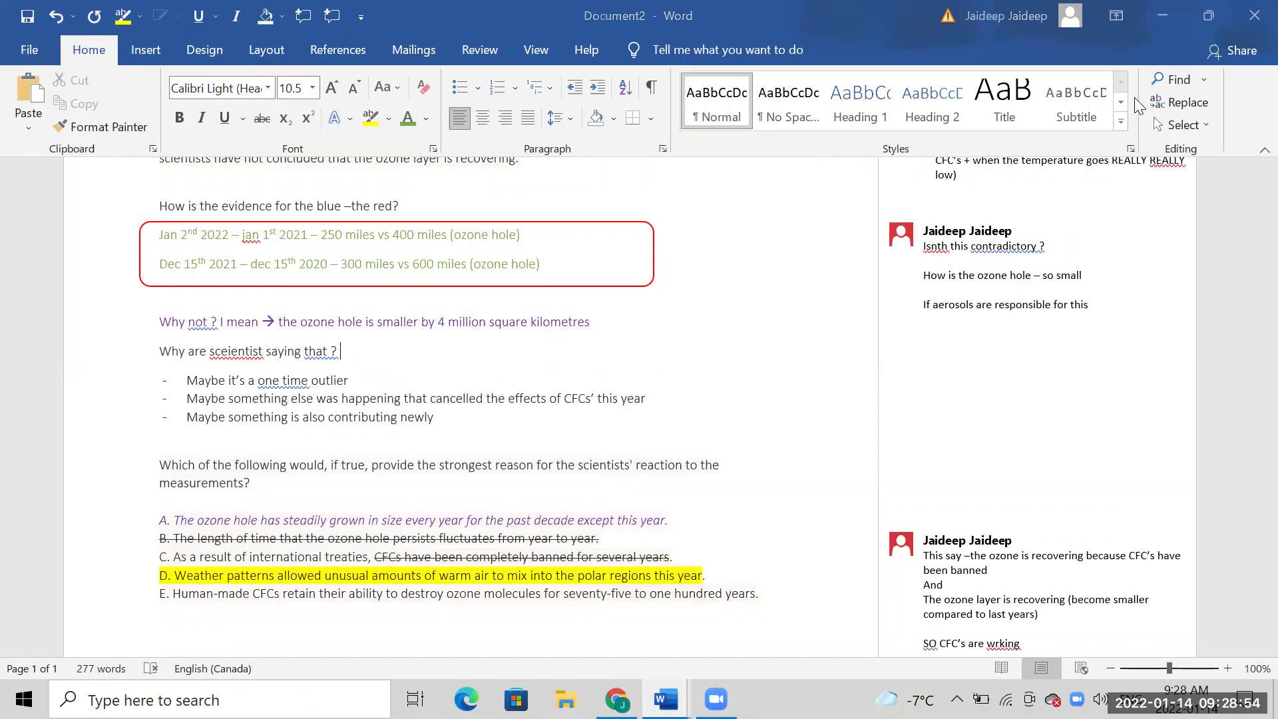